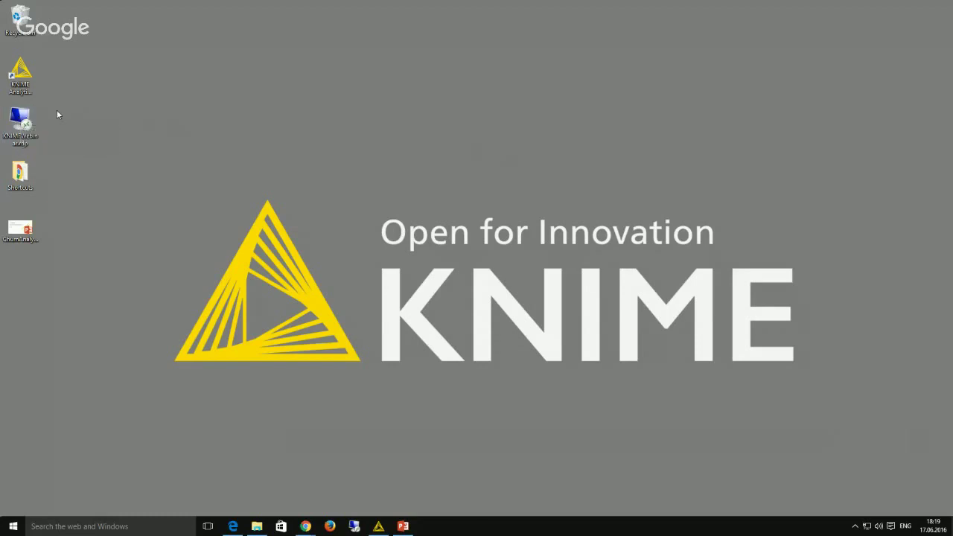
Step: Edit the KNIME webinar connection to share the local Temp (T:) drive
click(13, 123)
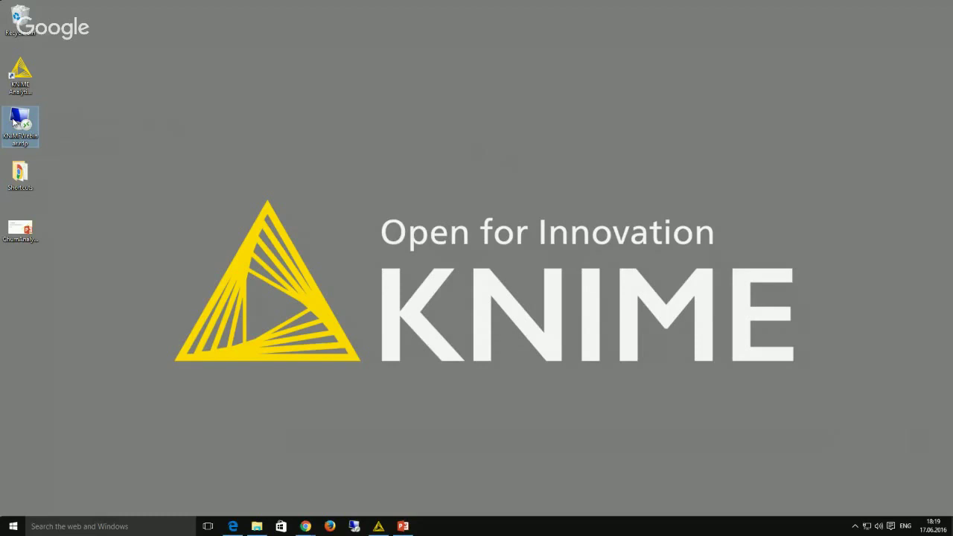
right_click(19, 121)
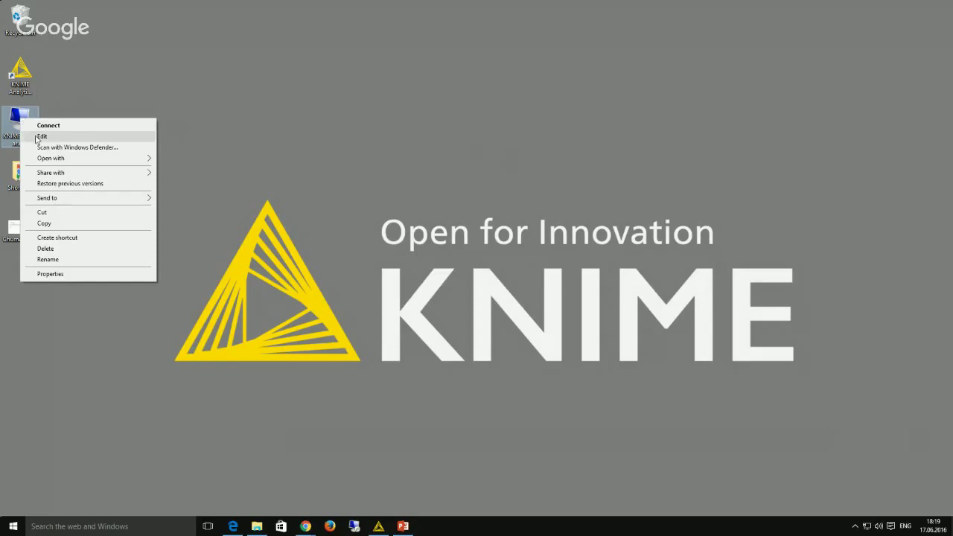
click(42, 136)
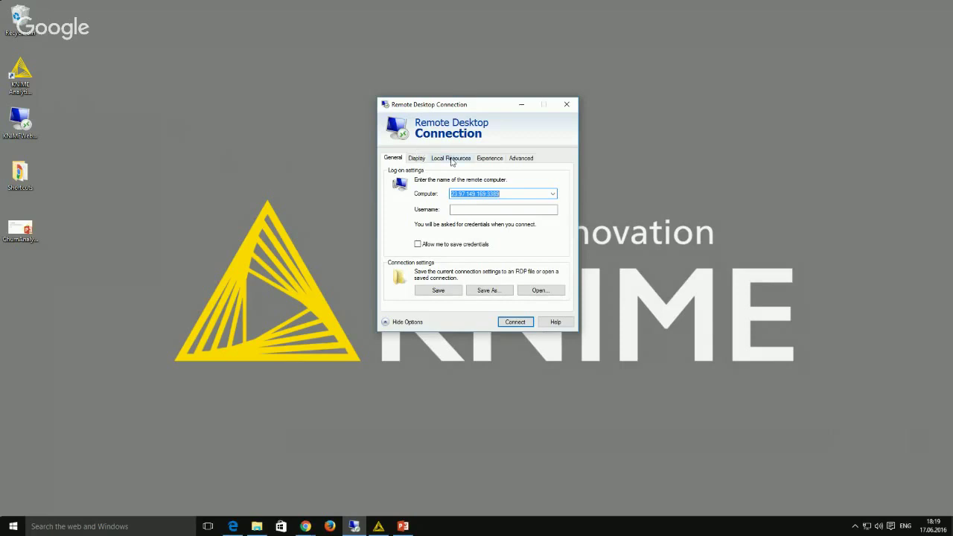
click(460, 161)
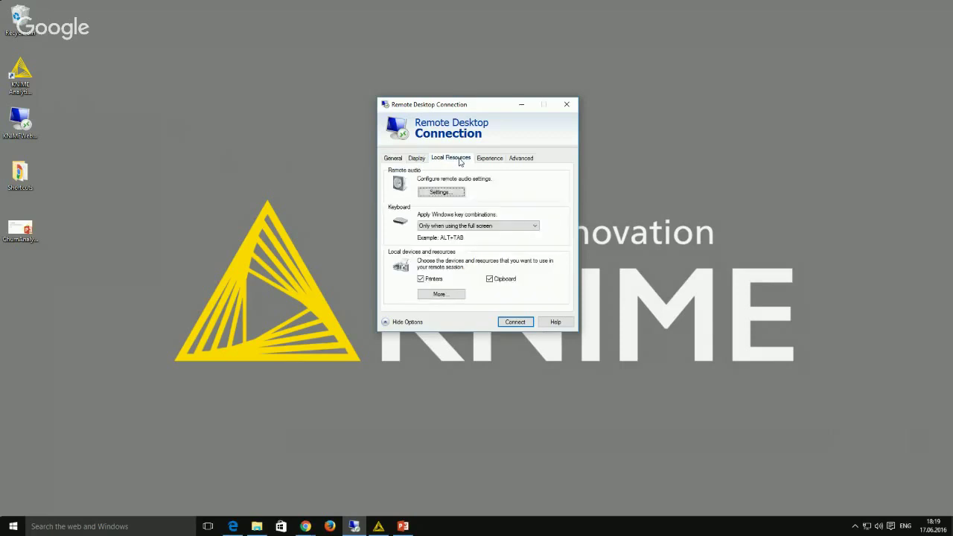
click(439, 294)
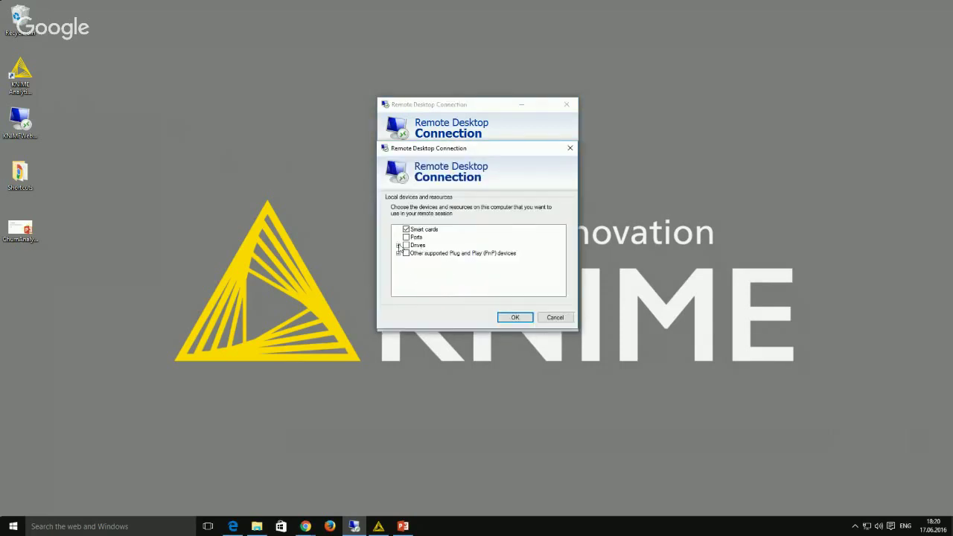
click(397, 246)
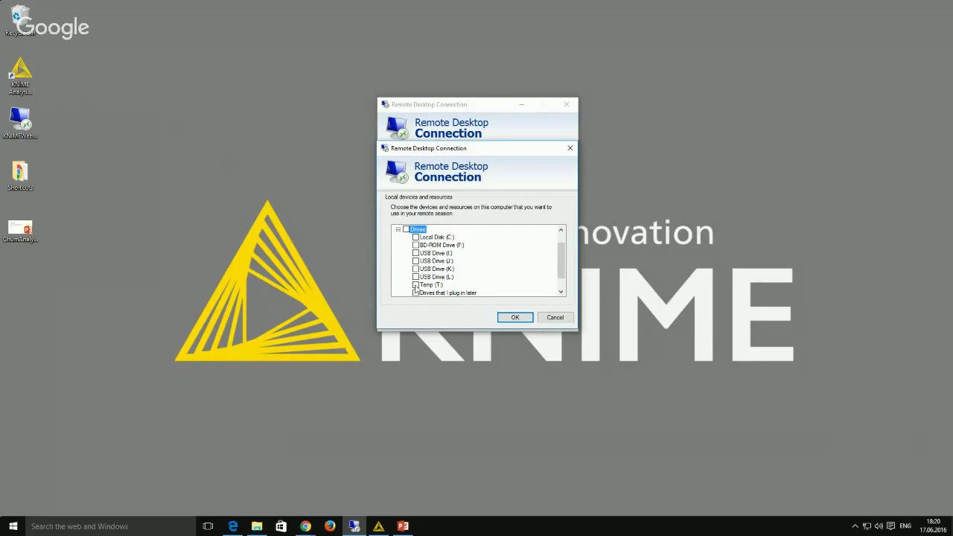
click(415, 286)
click(514, 318)
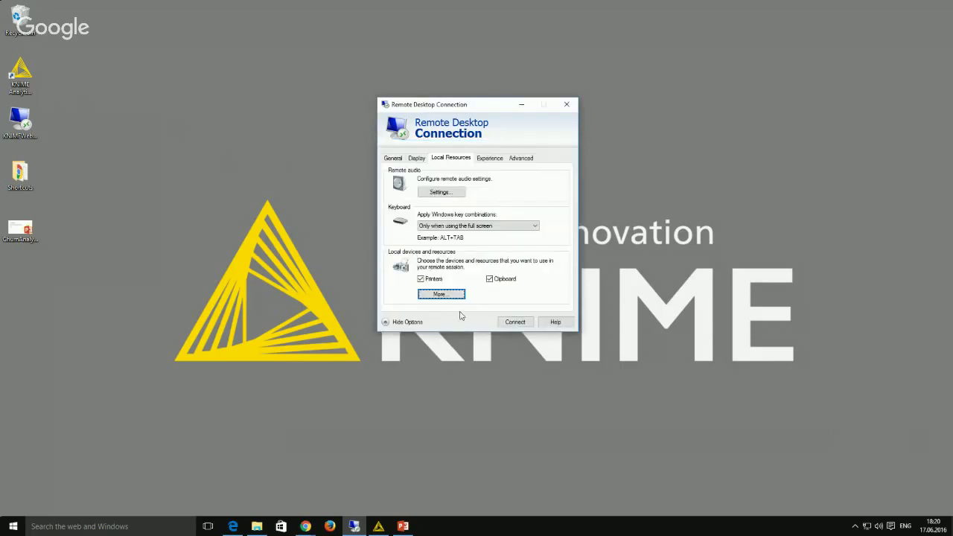
Step: Connect to the remote computer with the account password and accept the certificate warning
click(510, 326)
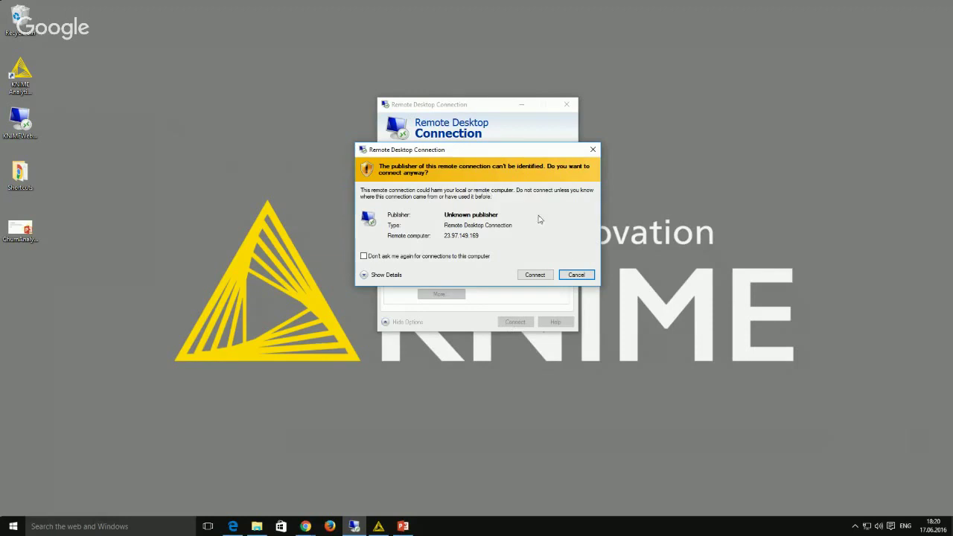
click(534, 276)
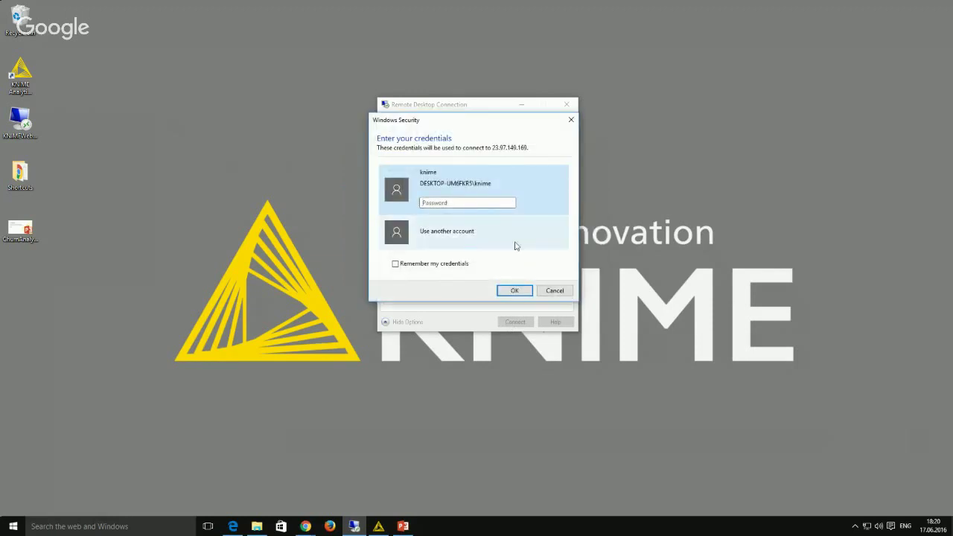
click(467, 236)
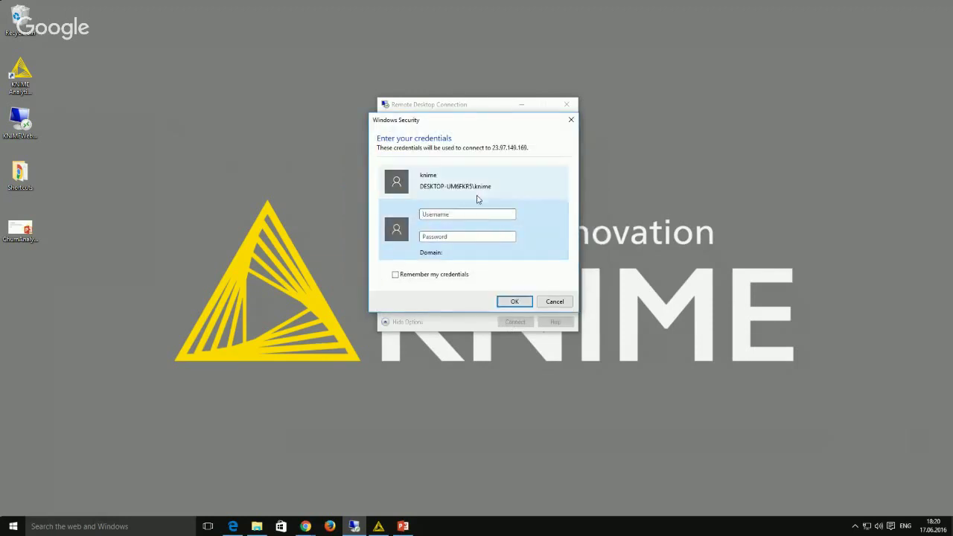
click(444, 215)
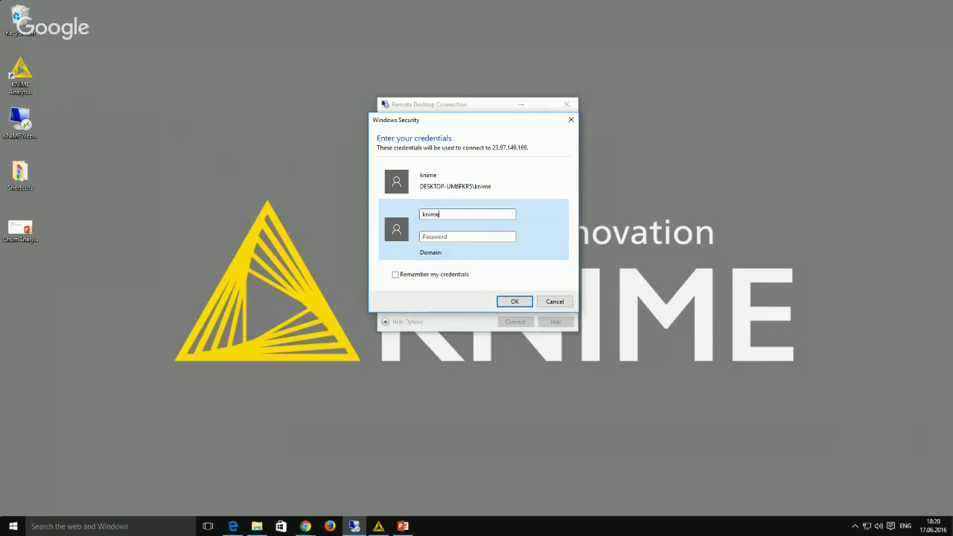
key(Tab)
click(515, 301)
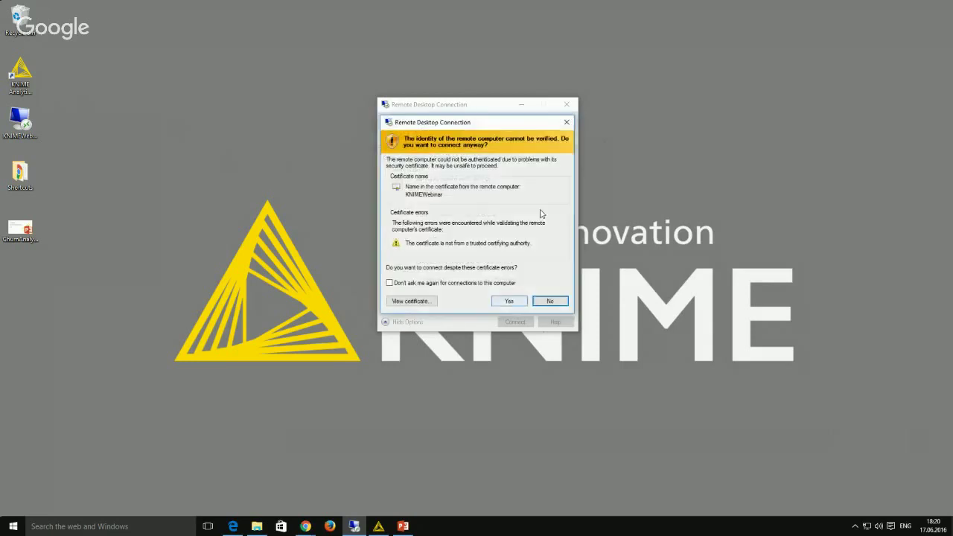
click(516, 303)
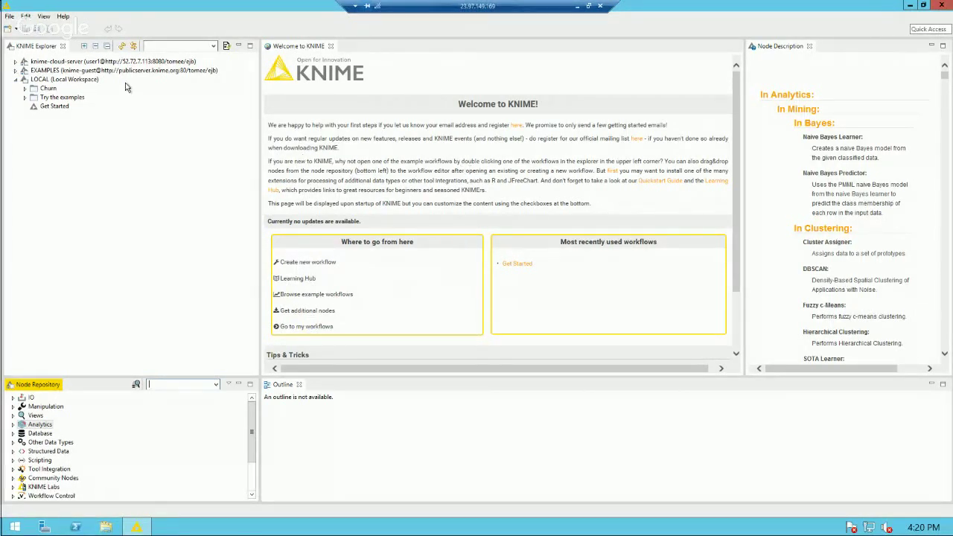
Step: Open the LOCAL Get Started workflow and execute all its nodes
click(53, 79)
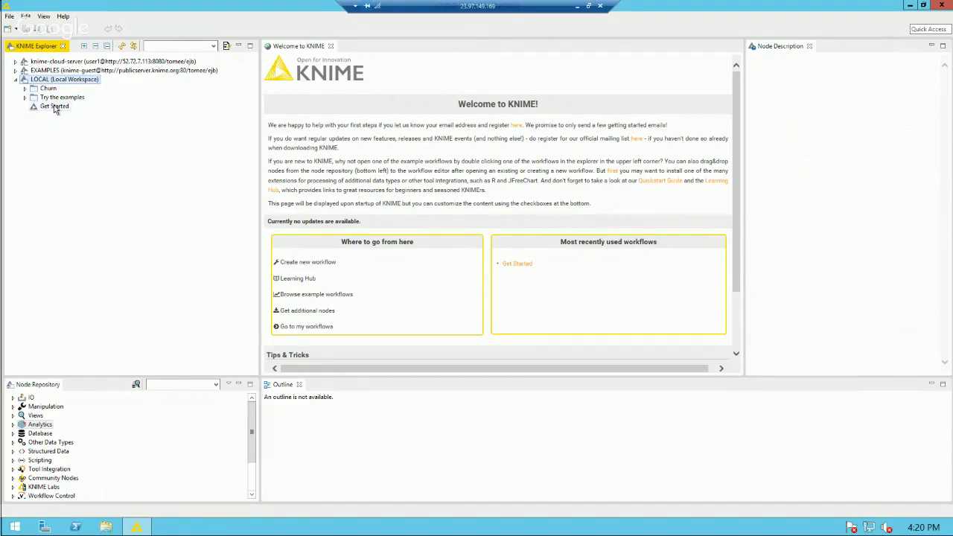
click(55, 107)
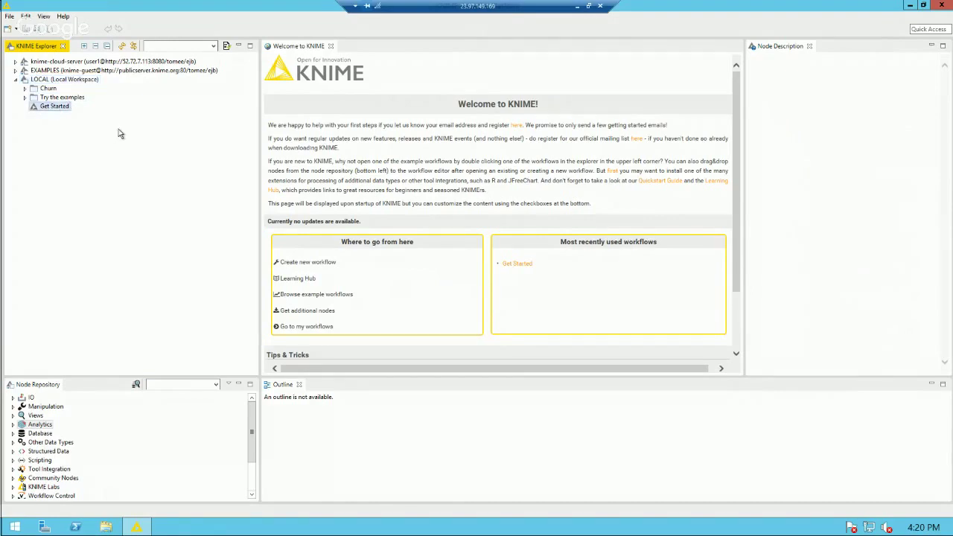
double_click(54, 108)
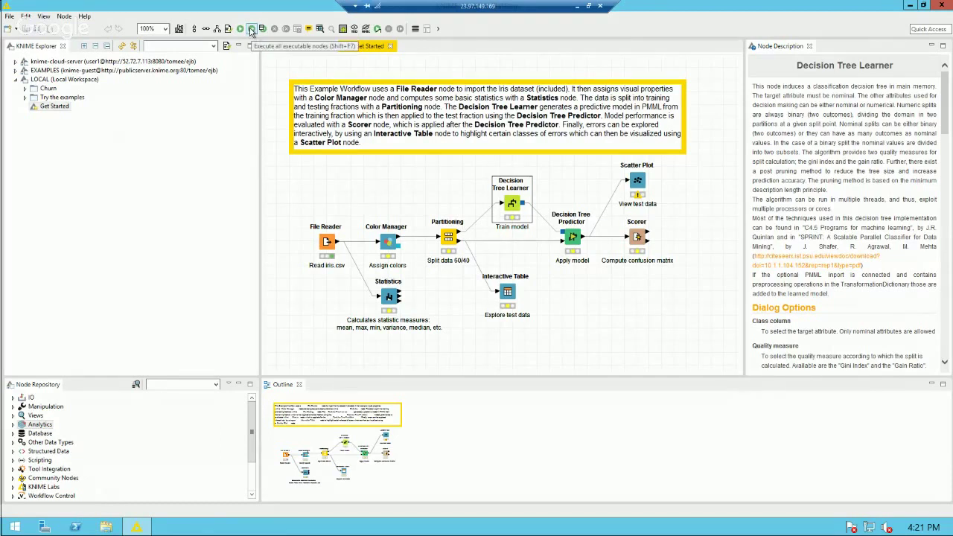
click(251, 29)
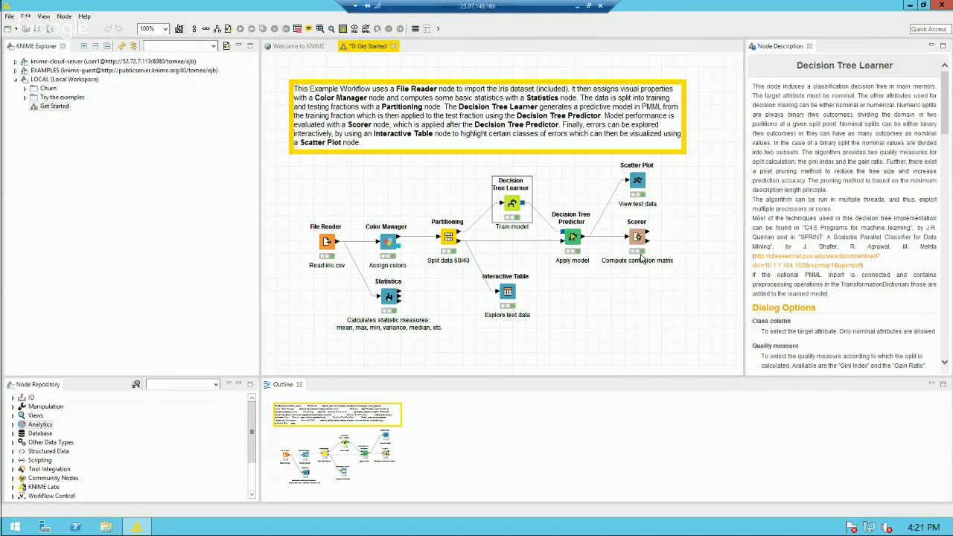
click(607, 307)
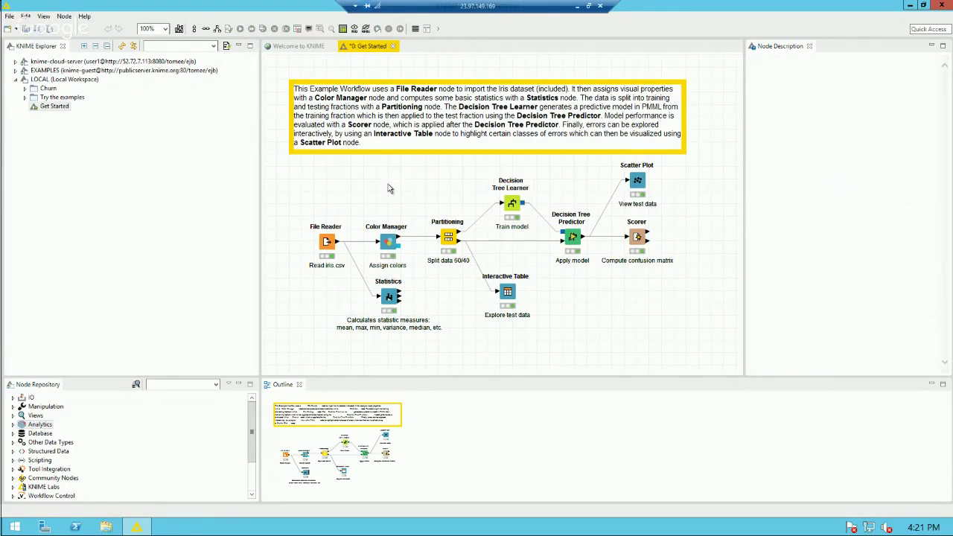
Step: Browse Try the examples > 04_Analytics > 02_Statistics, then collapse the folders again
click(25, 98)
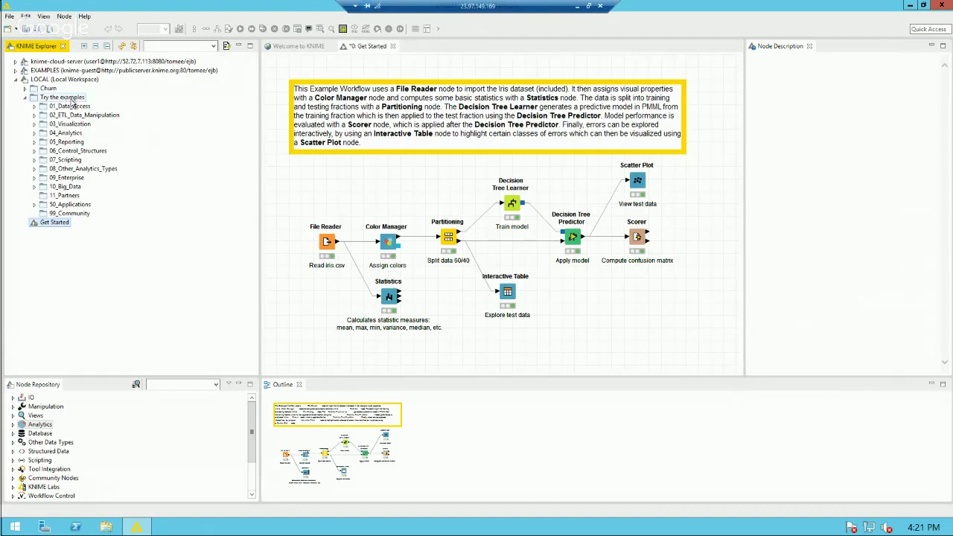
click(33, 134)
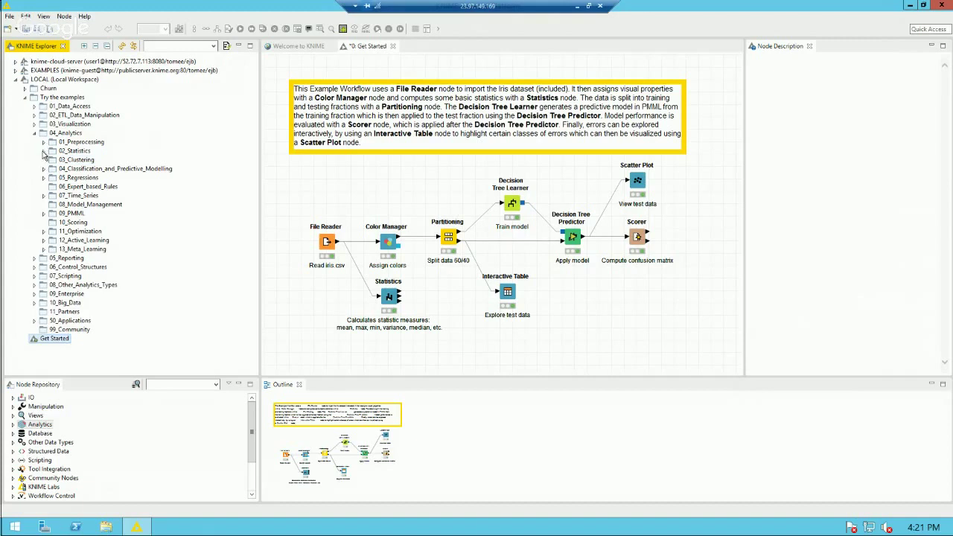
click(43, 151)
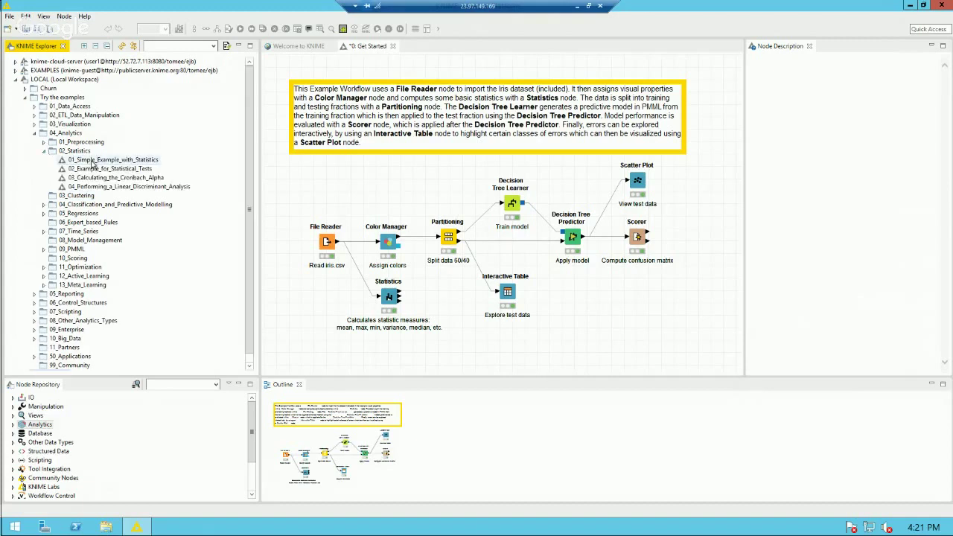
click(92, 161)
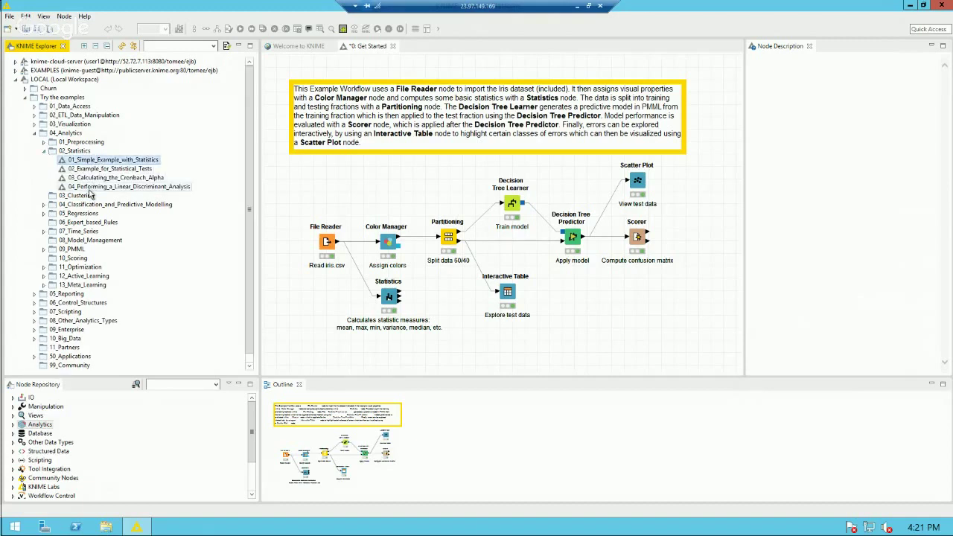
click(33, 133)
click(25, 97)
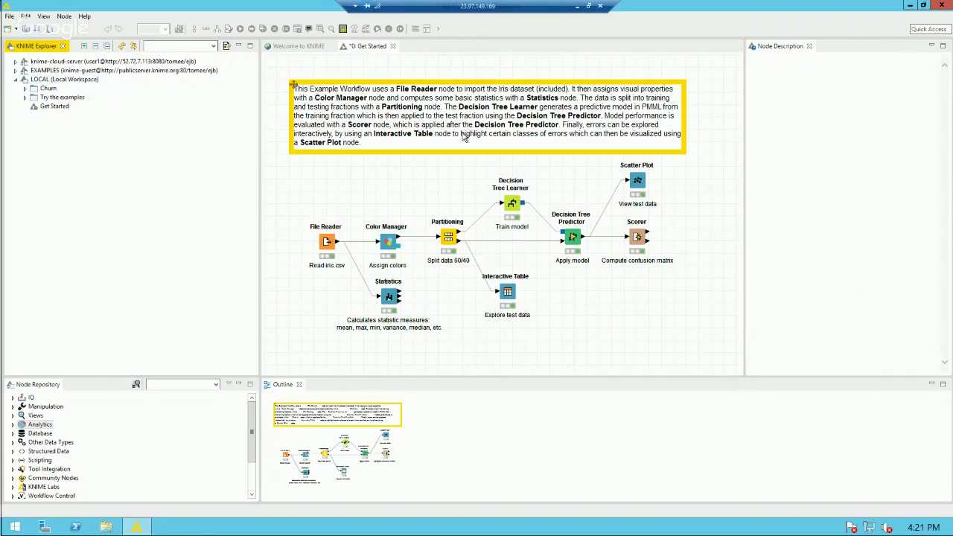
Step: Open customer-no.xls from Demo Files, check the age and customerid headers, then close Excel
click(578, 7)
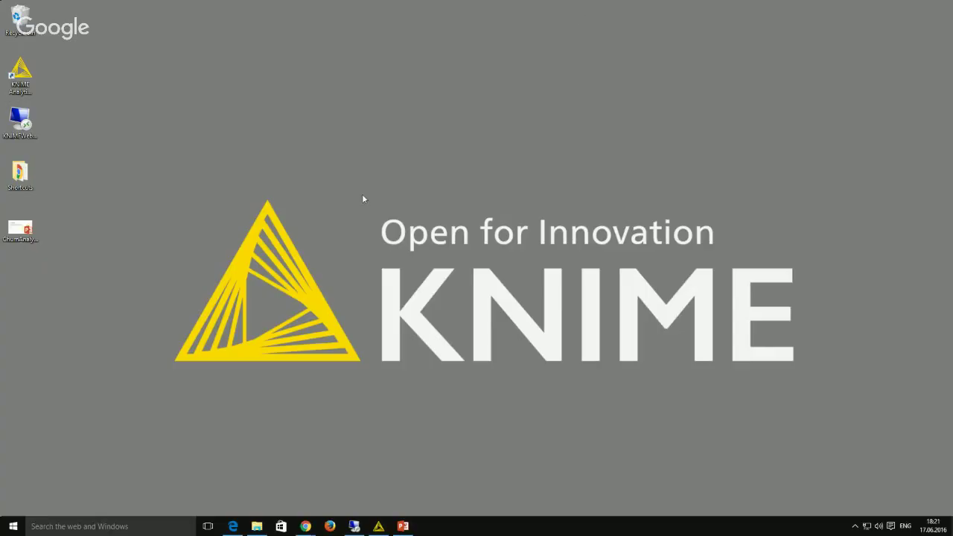
click(256, 526)
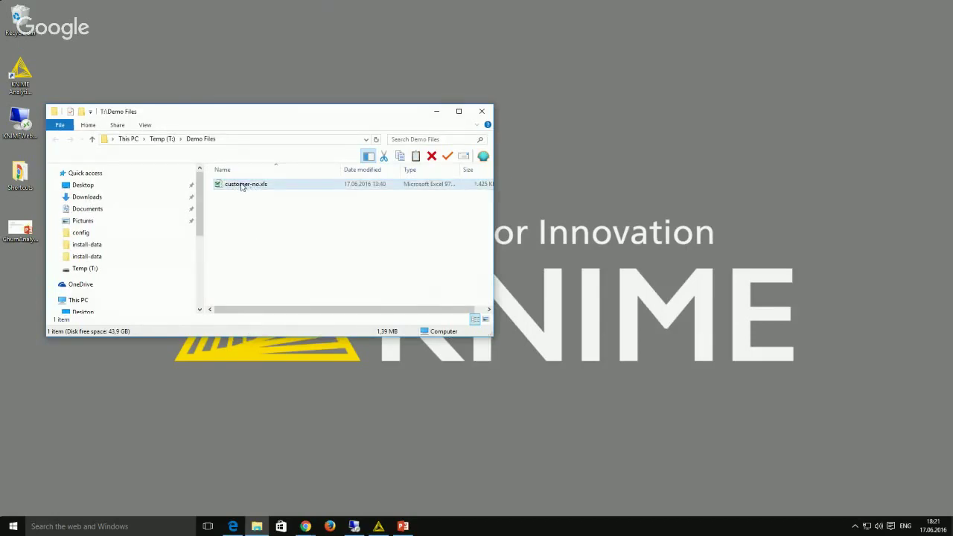
double_click(242, 186)
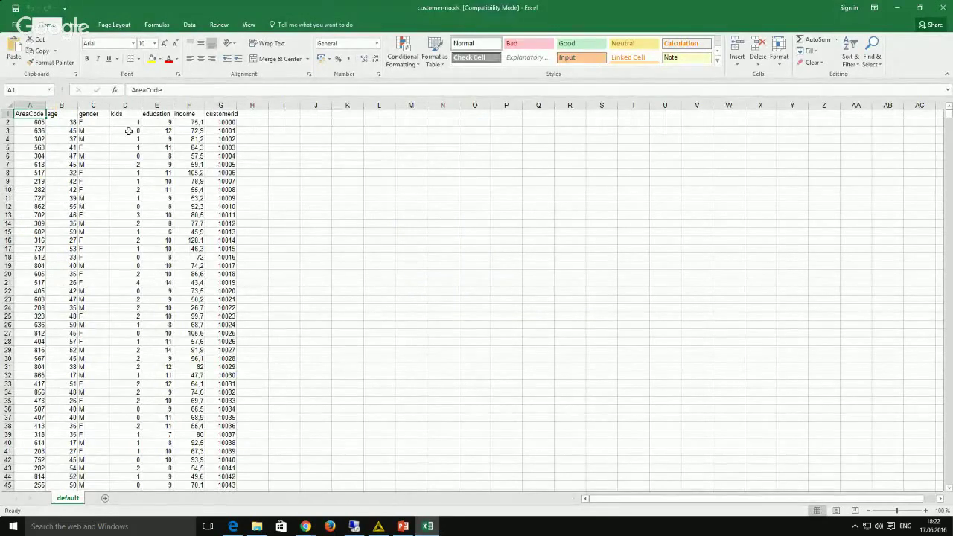
click(59, 117)
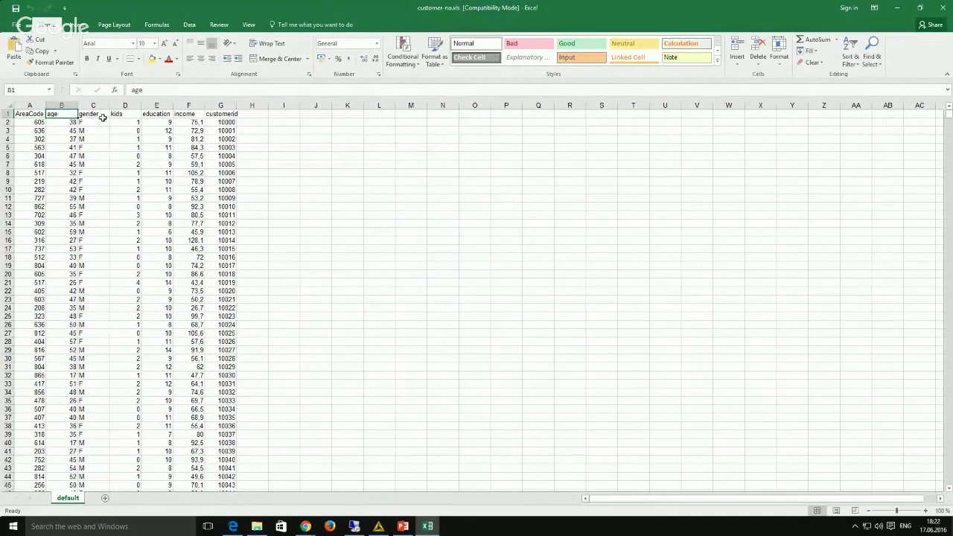
click(213, 113)
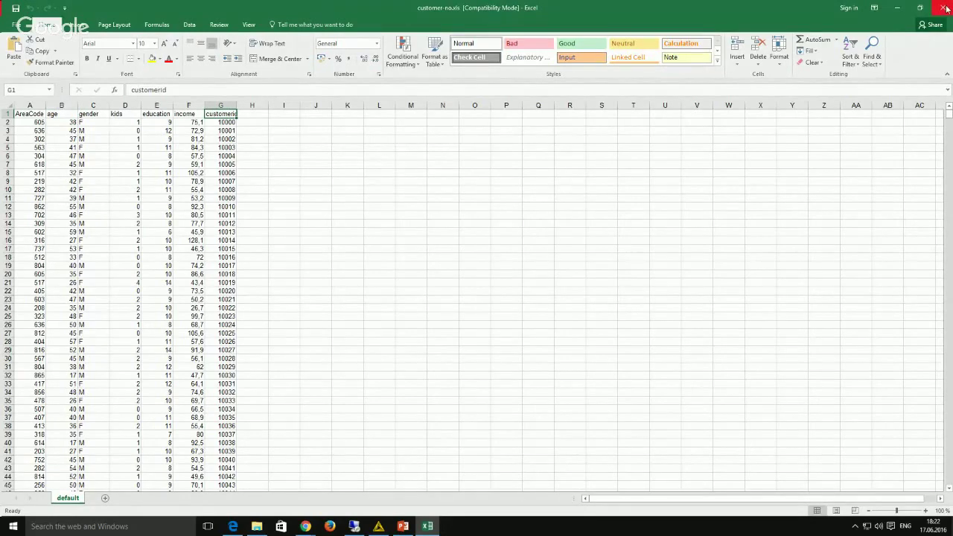
click(944, 8)
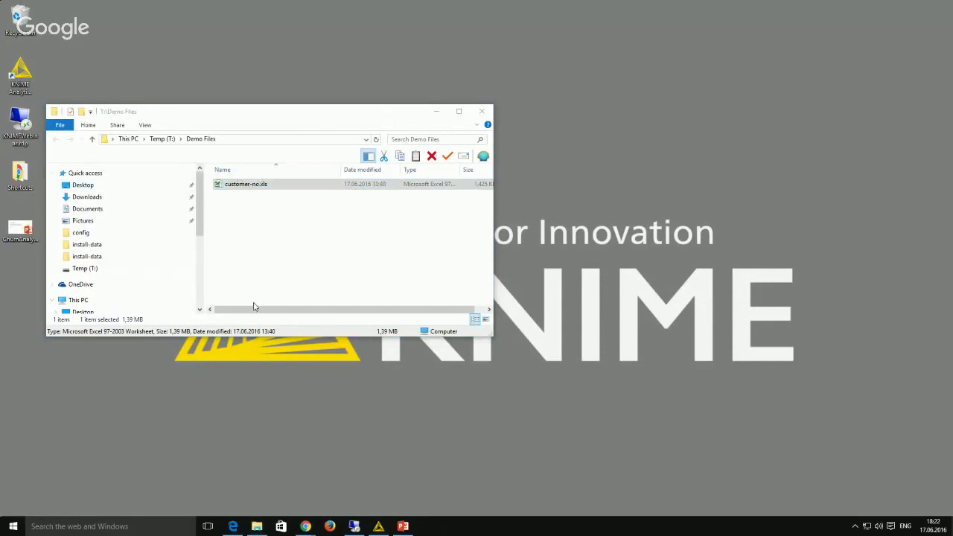
Step: Copy customer-no.xls from T: > Demo Files into the LOCAL KNIME workspace
click(354, 526)
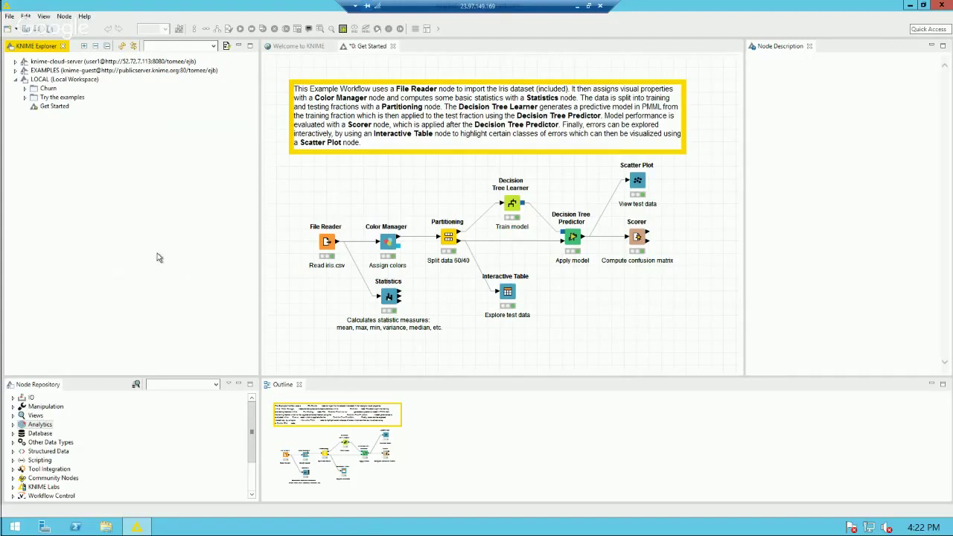
click(106, 525)
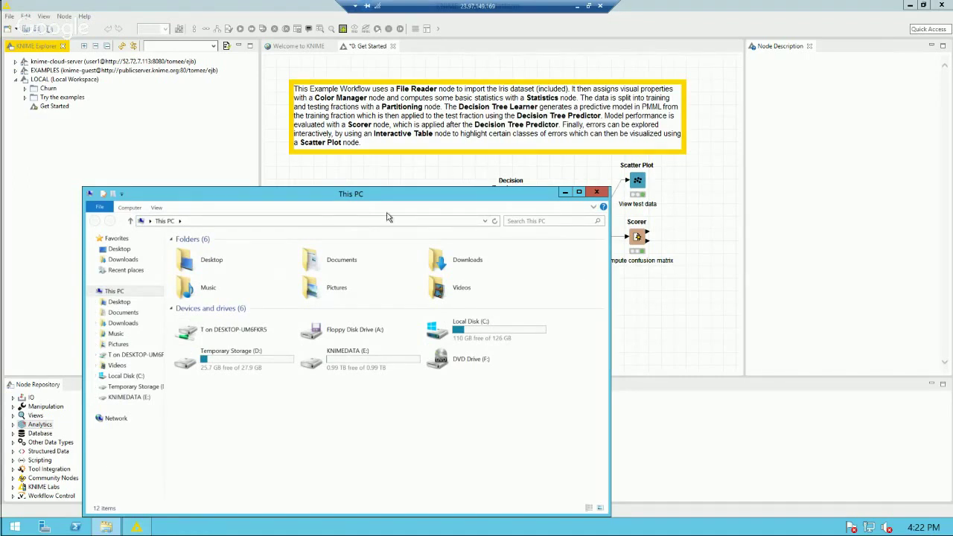
click(223, 336)
double_click(222, 336)
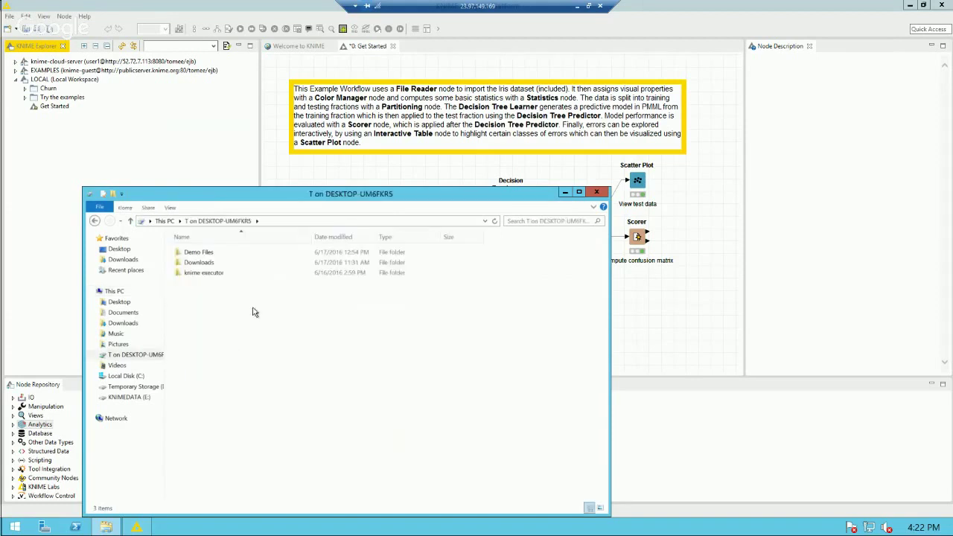
click(203, 254)
double_click(205, 256)
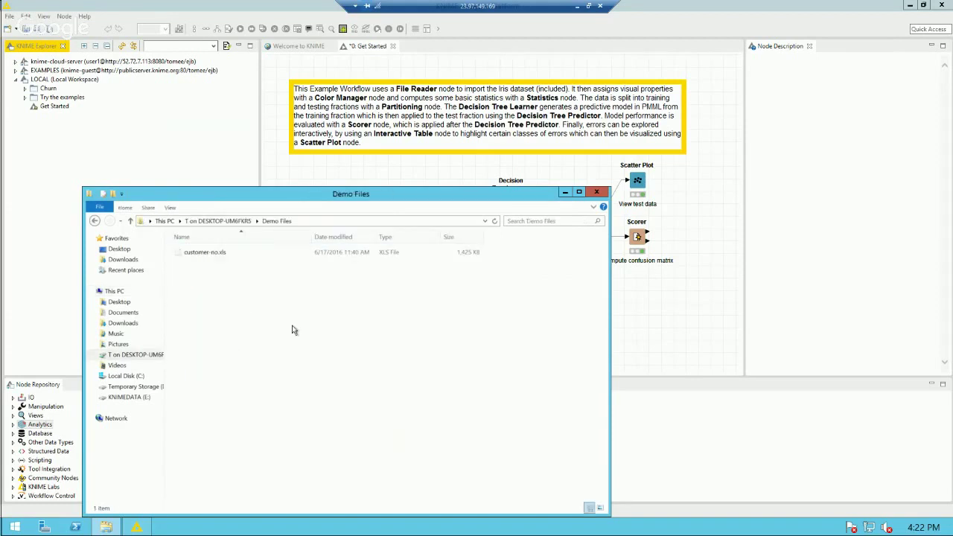
click(195, 254)
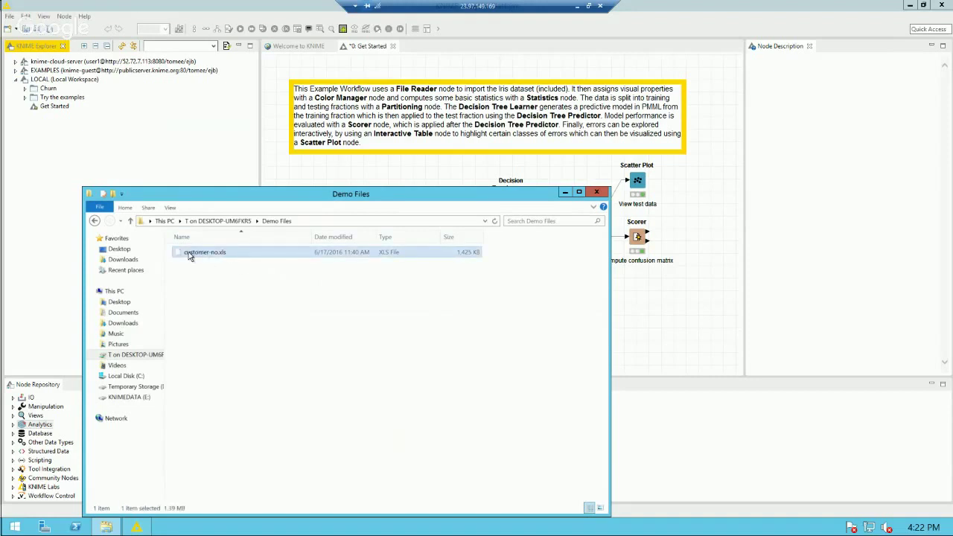
drag(184, 255, 53, 84)
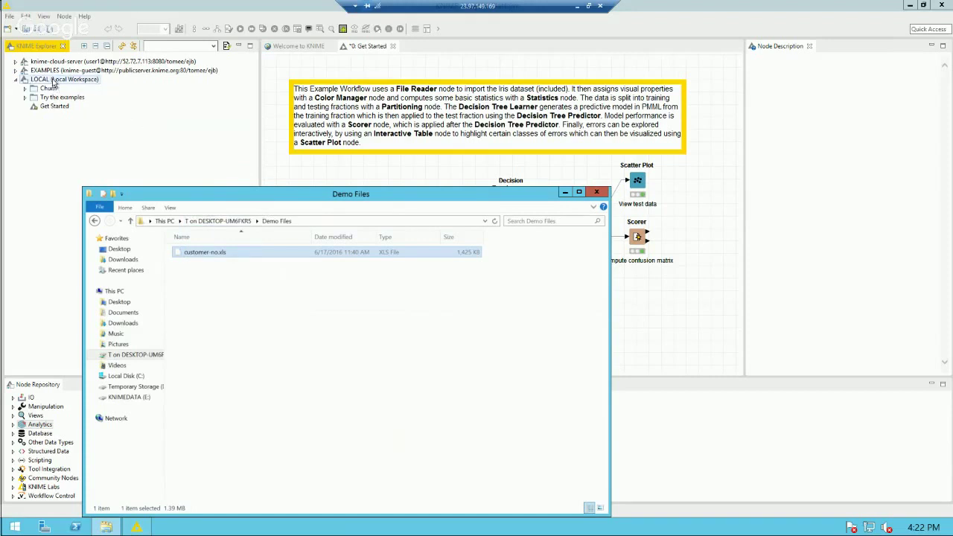
Step: In KNIME Explorer, select the imported file, then expand the Churn folder and show its context menu
click(110, 9)
click(59, 115)
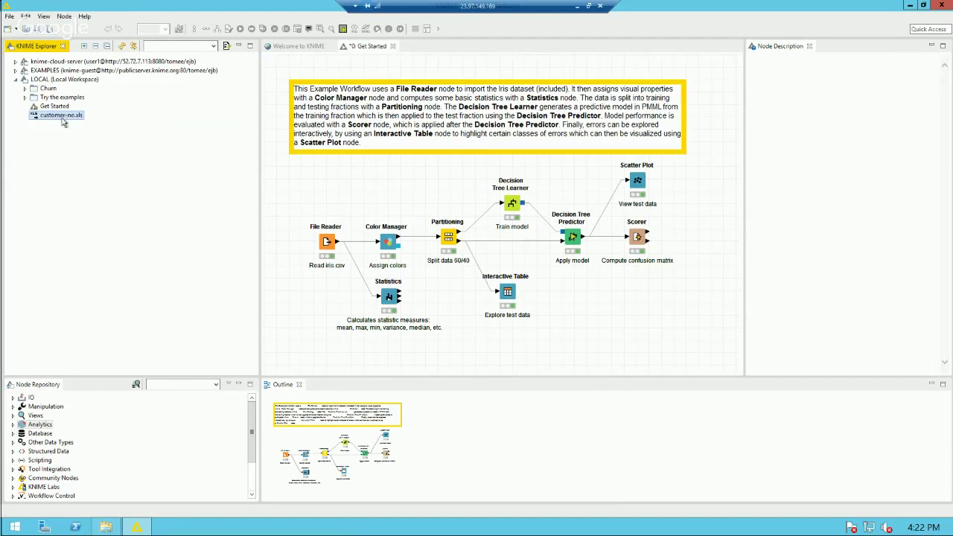
click(25, 89)
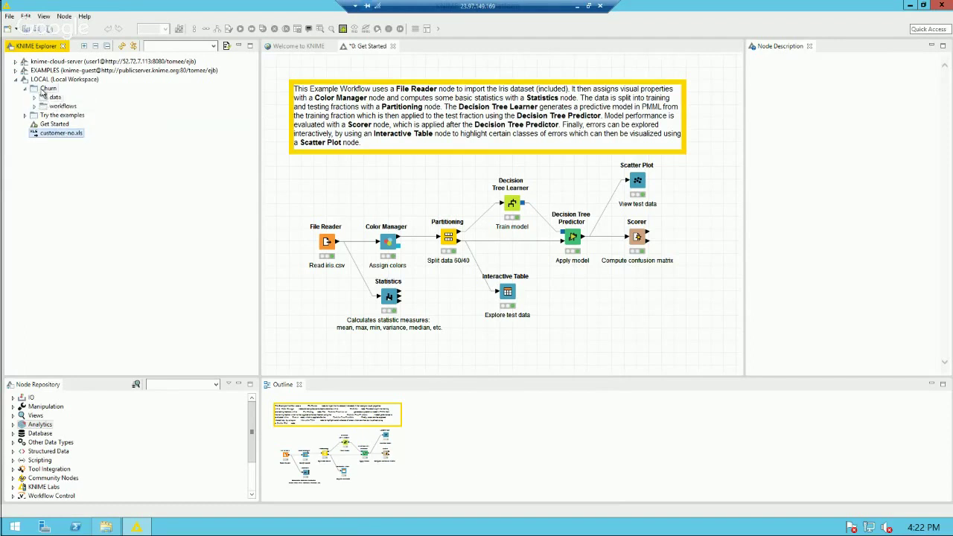
click(45, 89)
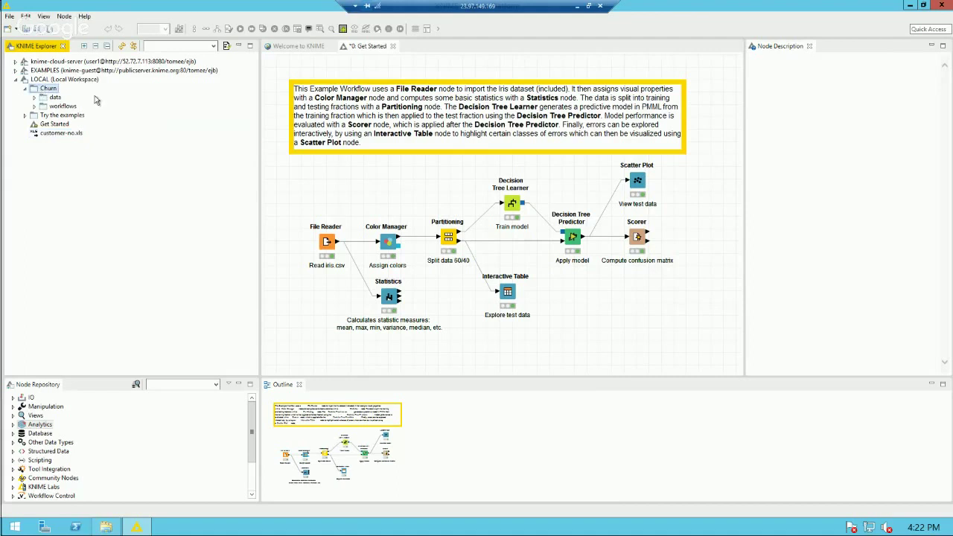
right_click(50, 91)
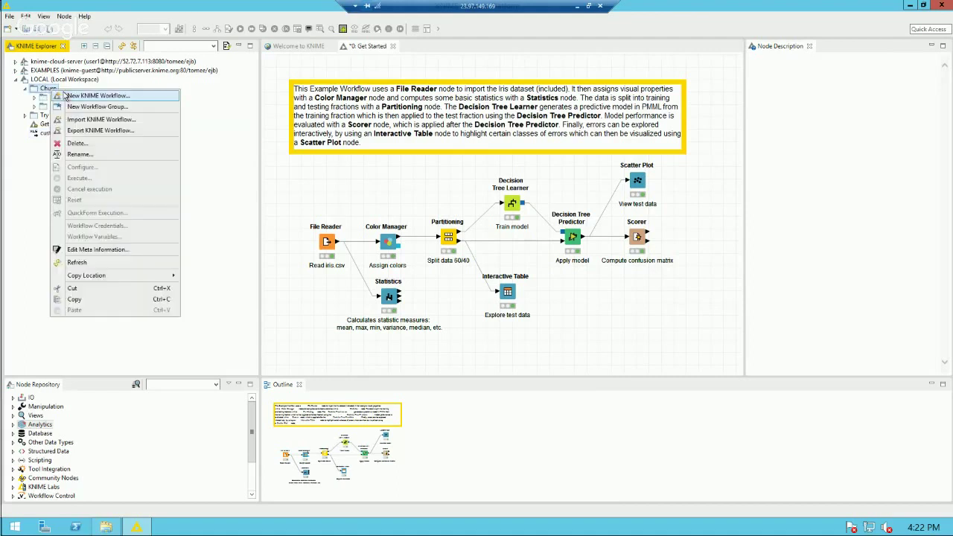
Step: Create a new KNIME workflow named churn-prediction in LOCAL:/Churn
click(82, 98)
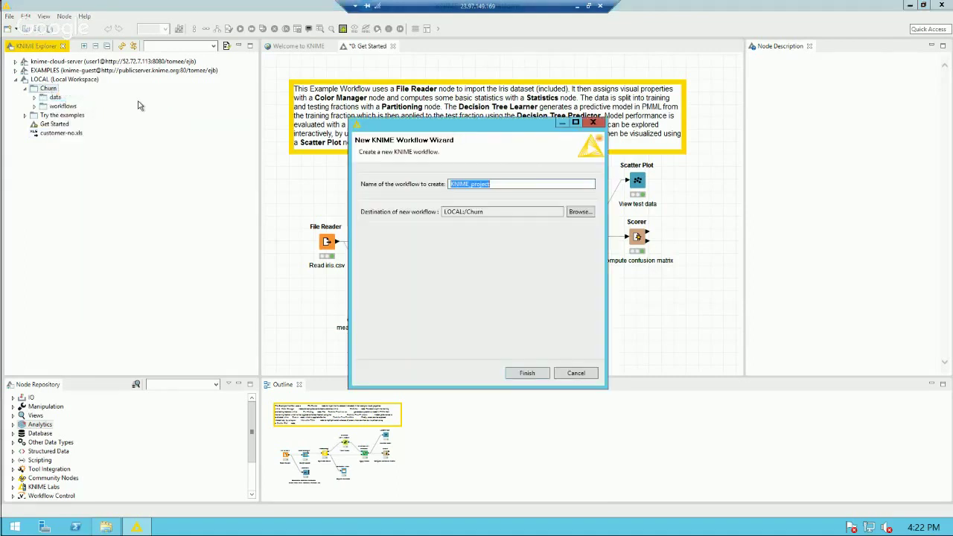
text(churn-prediction)
click(523, 375)
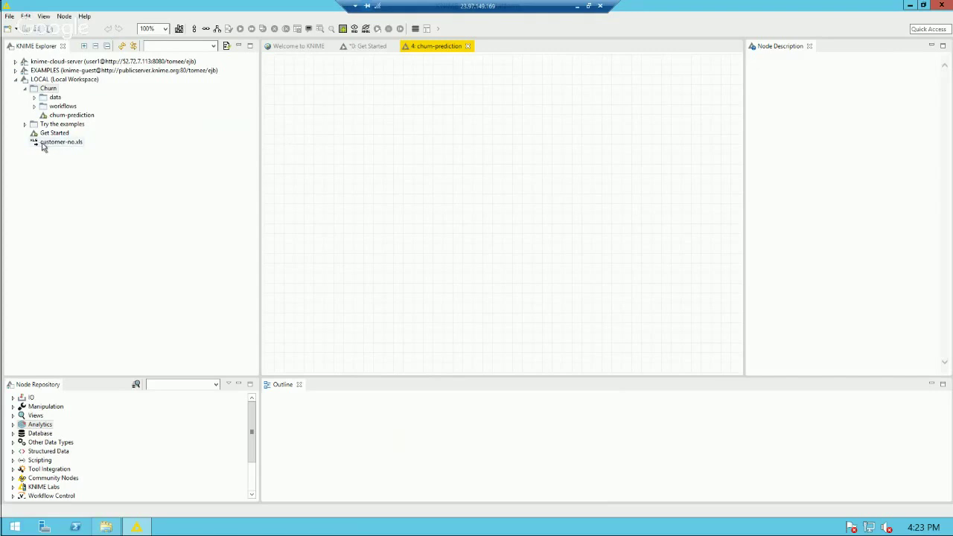
Step: Add an XLS Reader for customer-no.xls that uses row 1 as column names
drag(42, 144, 324, 108)
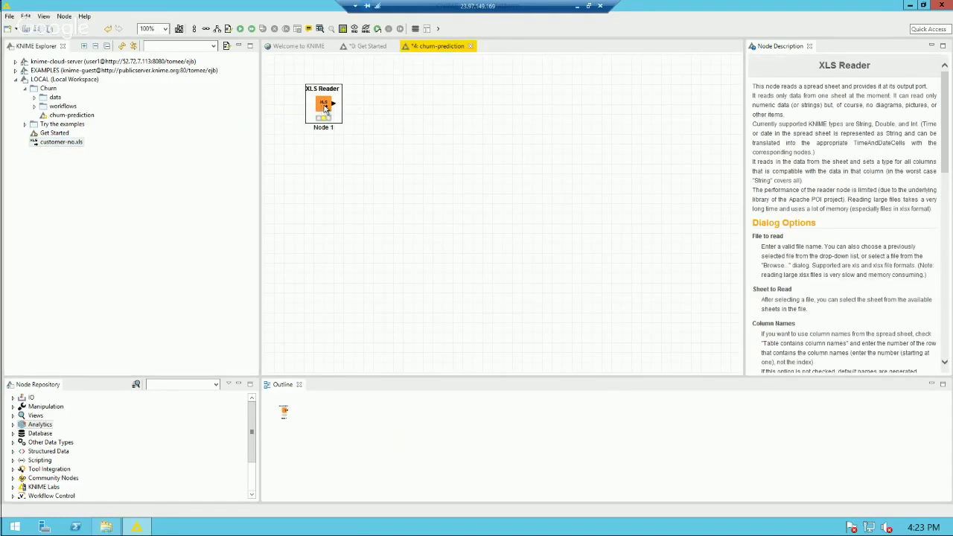
double_click(324, 108)
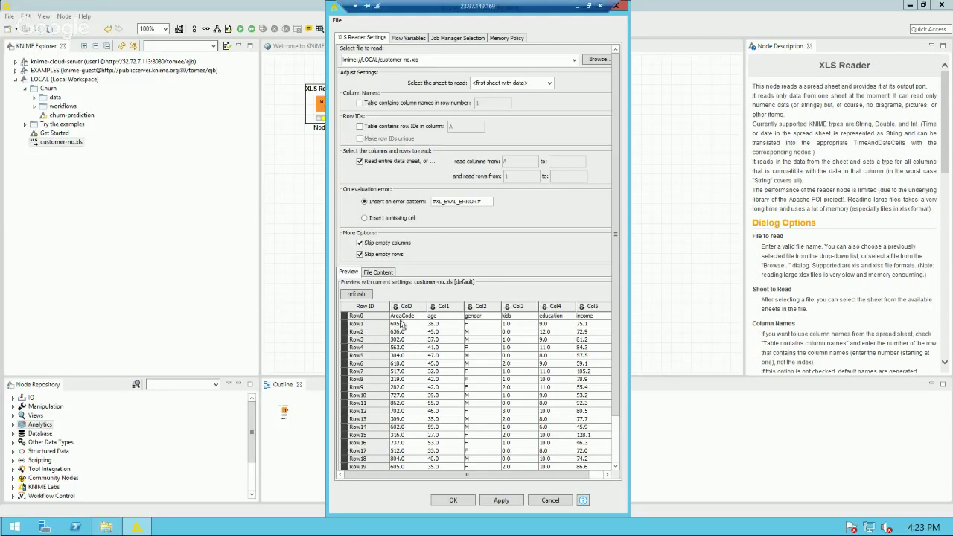
click(370, 317)
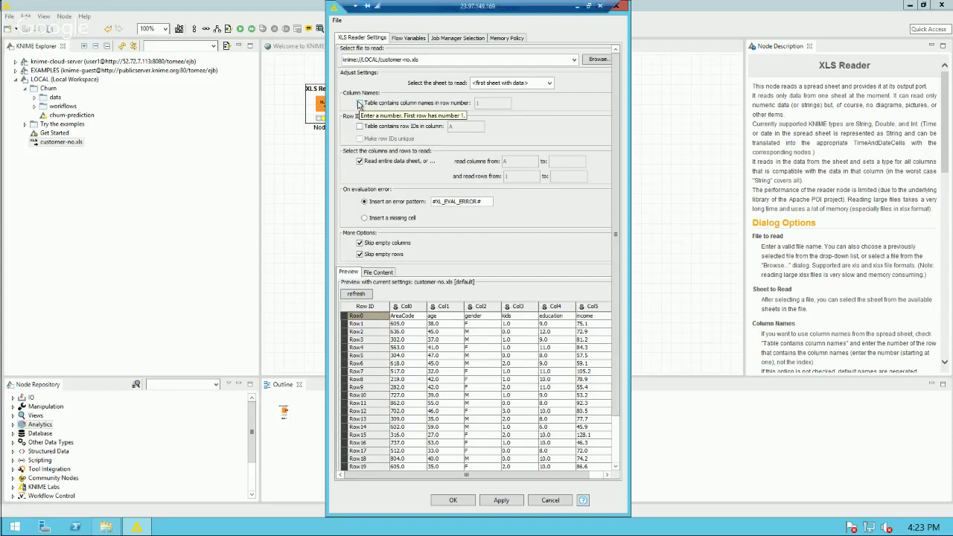
click(360, 104)
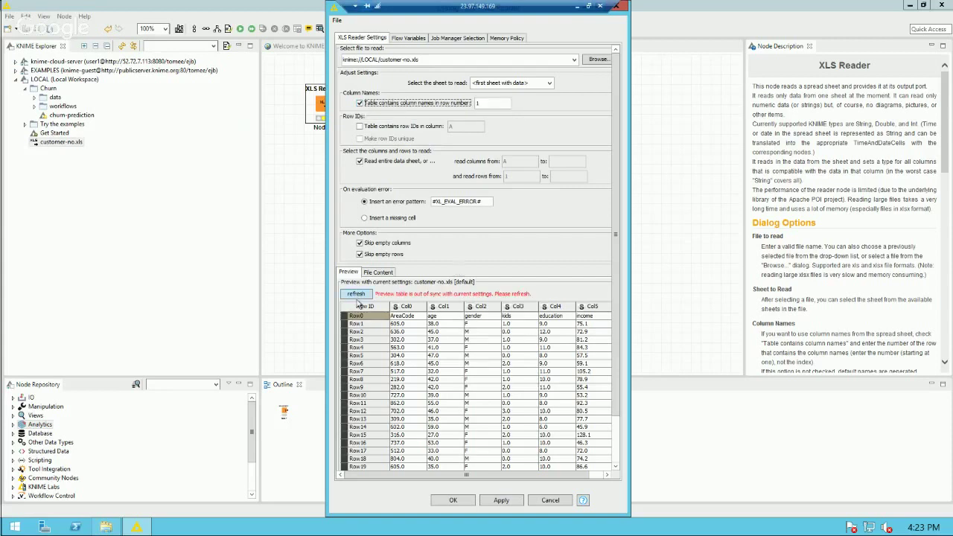
click(357, 295)
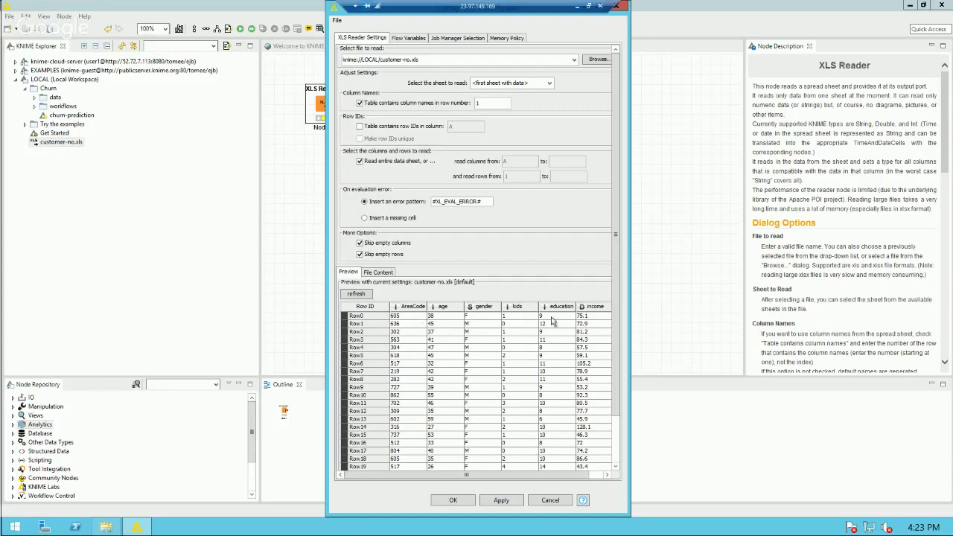
click(454, 501)
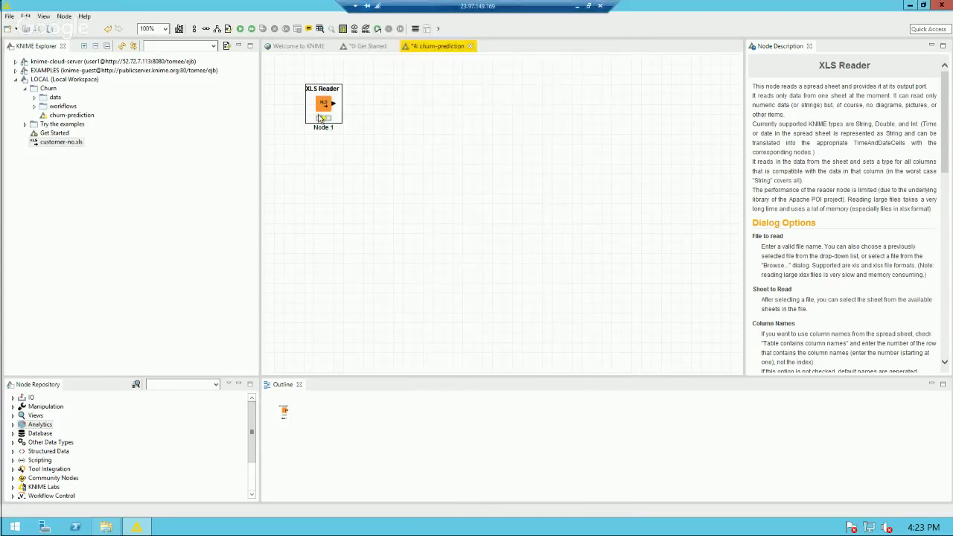
Step: Execute the XLS Reader and review its 10000-row, 7-column customer output table
click(240, 31)
right_click(324, 107)
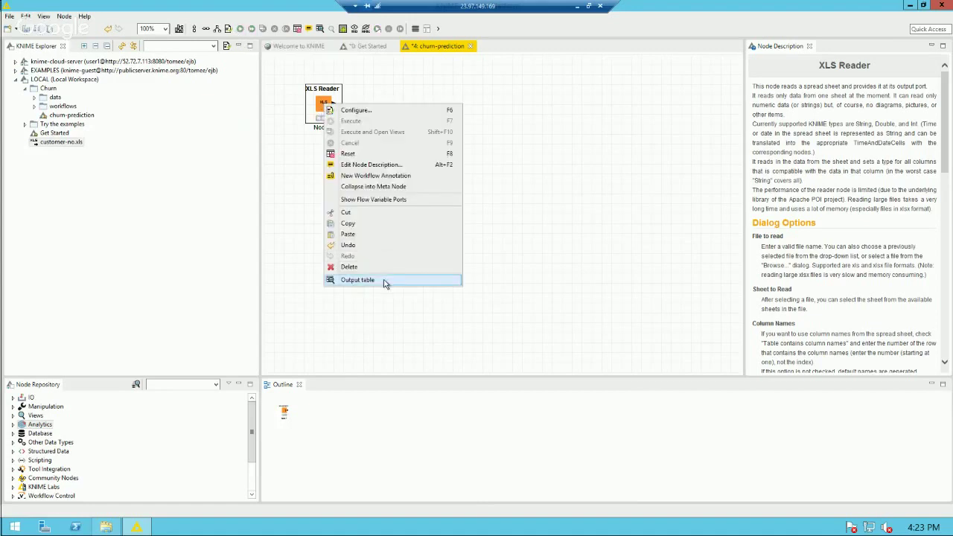
click(383, 279)
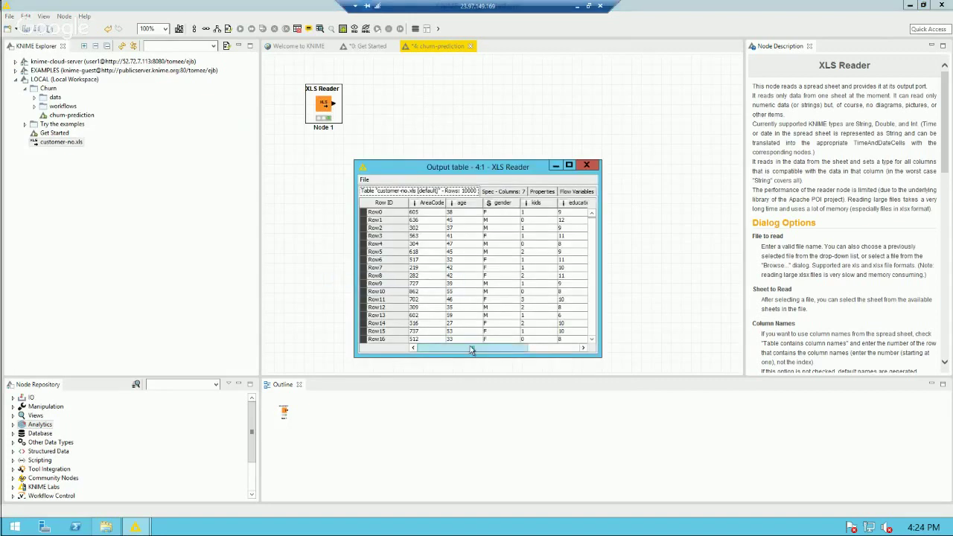
mouse_move(470, 347)
mouse_down()
mouse_move(547, 352)
mouse_move(472, 349)
mouse_up()
mouse_move(459, 348)
mouse_down()
mouse_move(519, 356)
mouse_move(469, 348)
mouse_up()
click(588, 166)
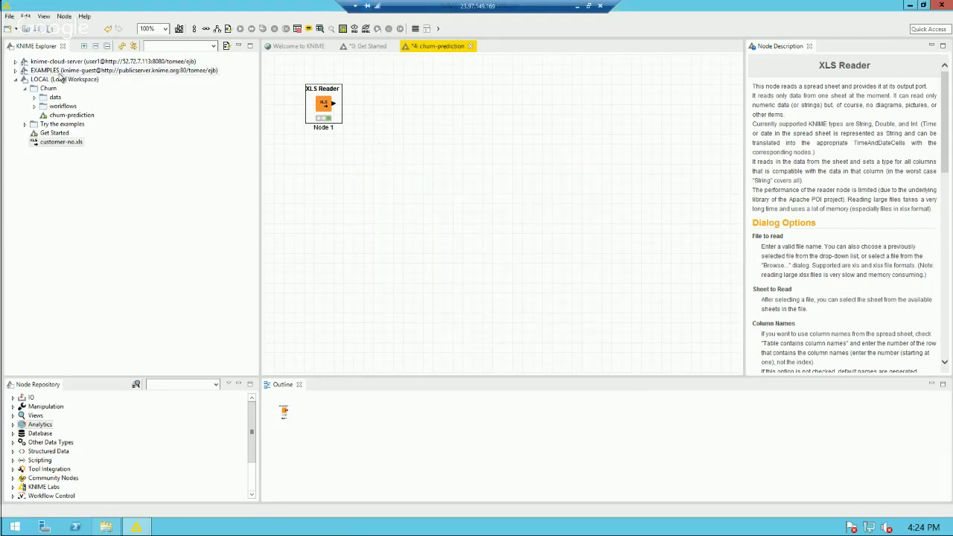
Step: Log in to knime-cloud-server, expand Webinar and select the Read from Database workflow
click(15, 63)
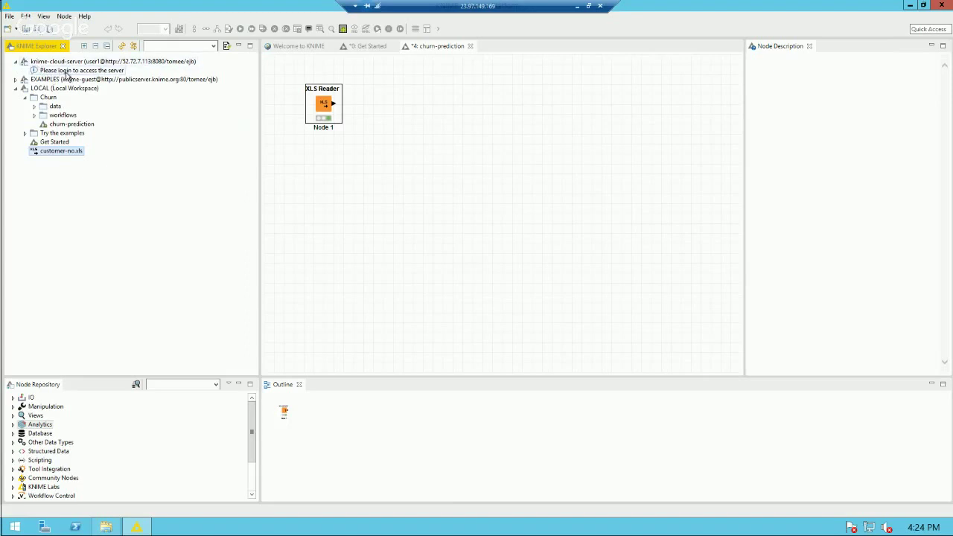
right_click(68, 72)
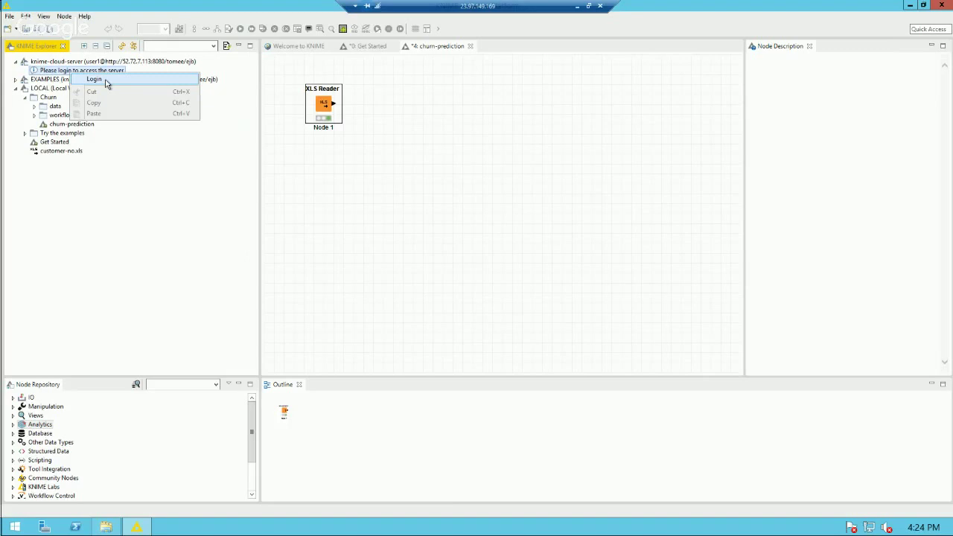
click(106, 80)
text(u)
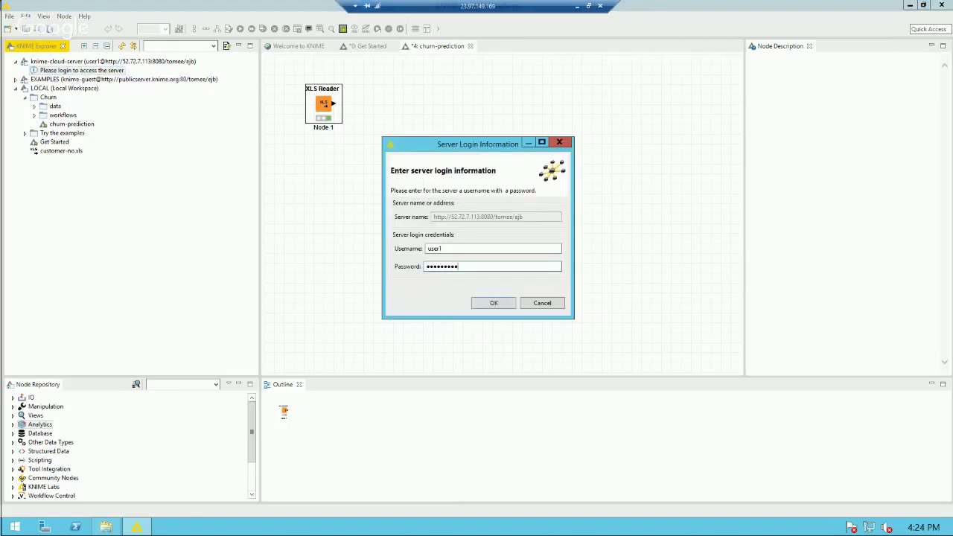
click(488, 303)
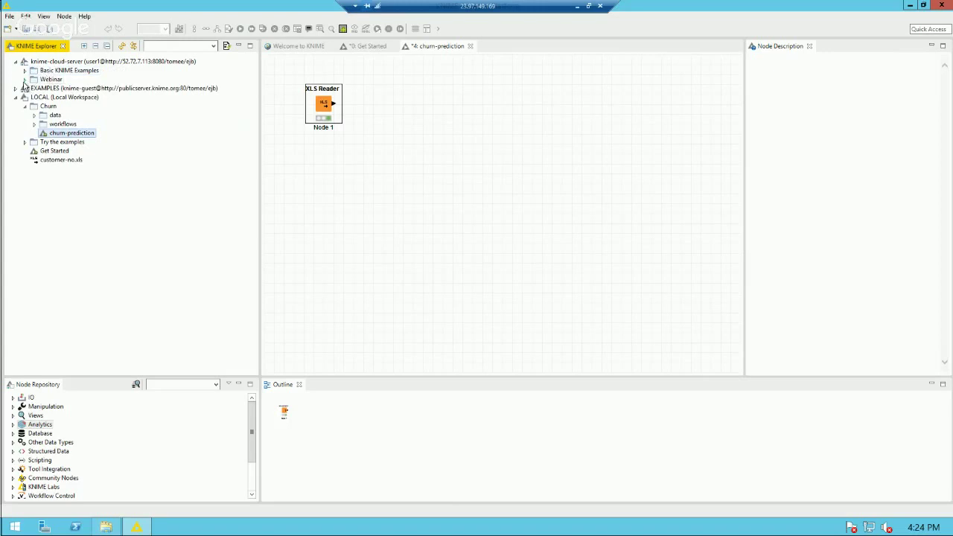
click(25, 80)
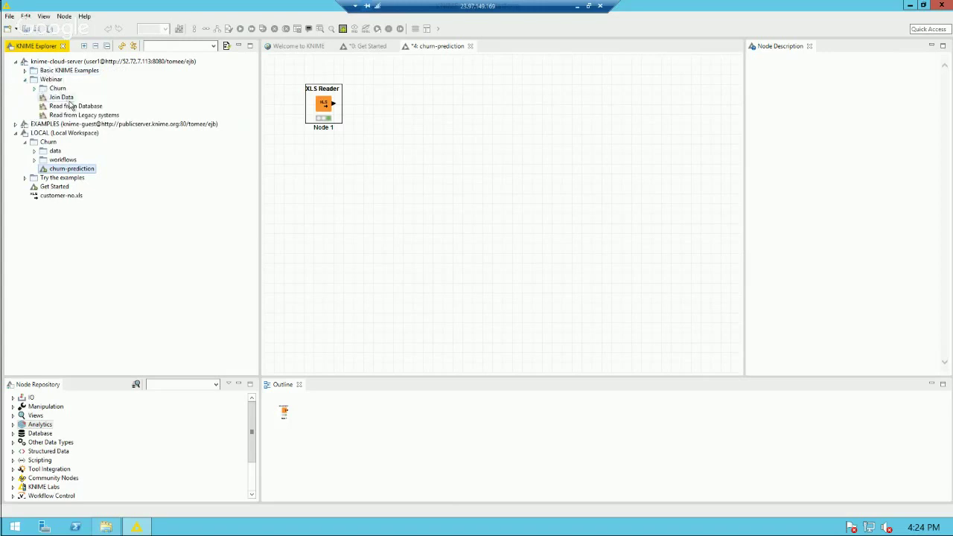
click(71, 106)
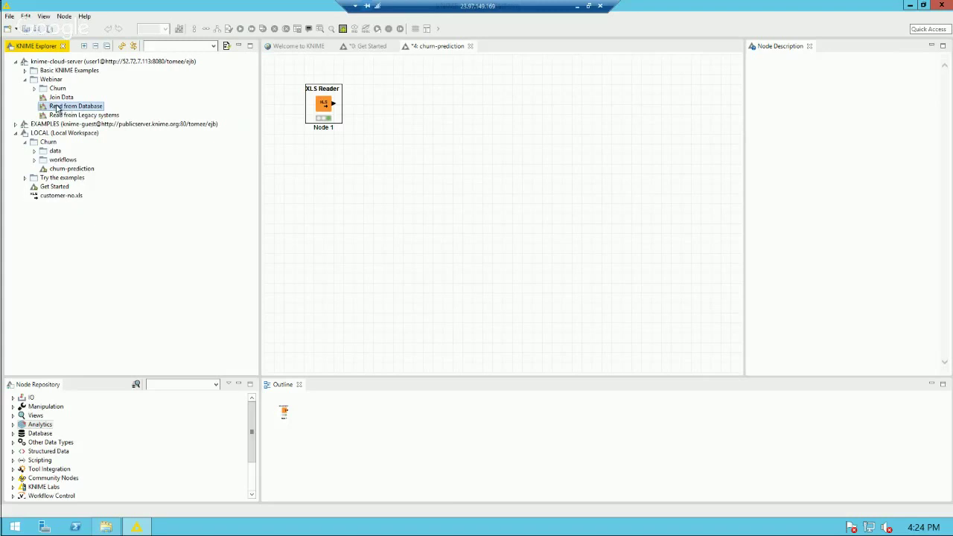
Step: Place the Read from Database metanode in churn-prediction and inspect its SQLite Connector settings unchanged
drag(51, 109, 339, 192)
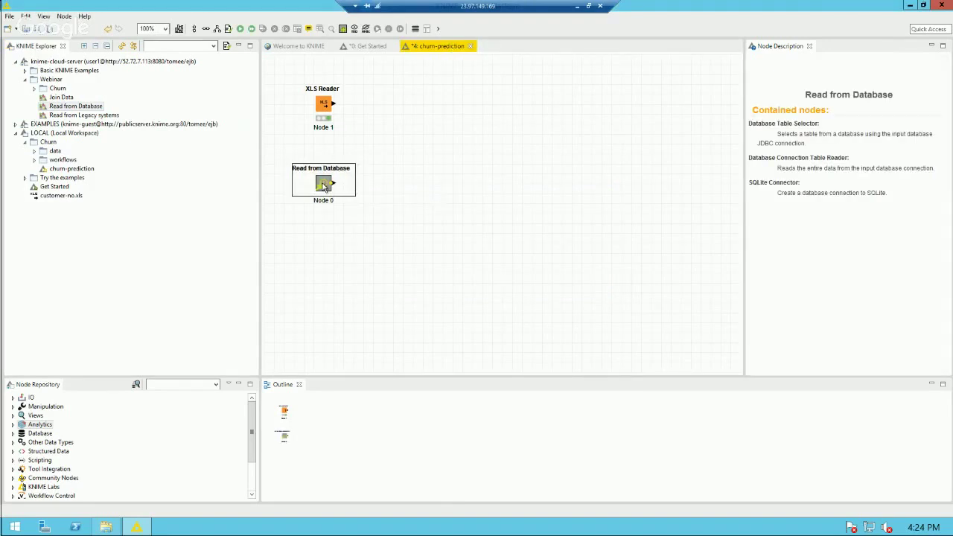
double_click(323, 186)
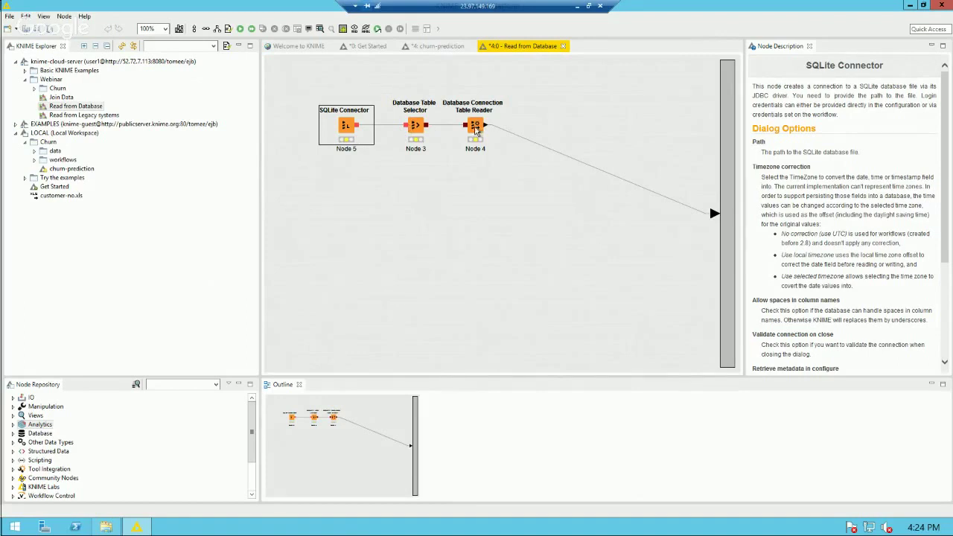
double_click(346, 125)
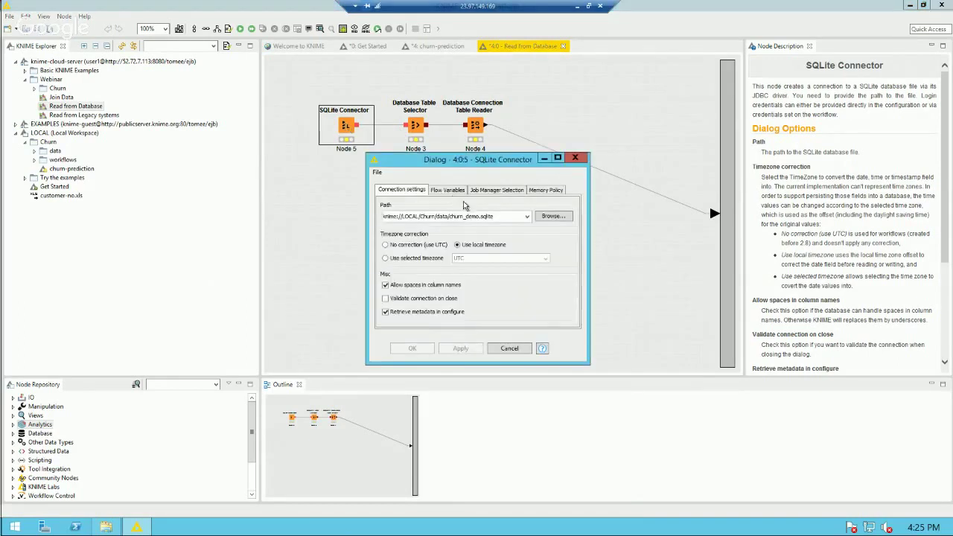
click(519, 348)
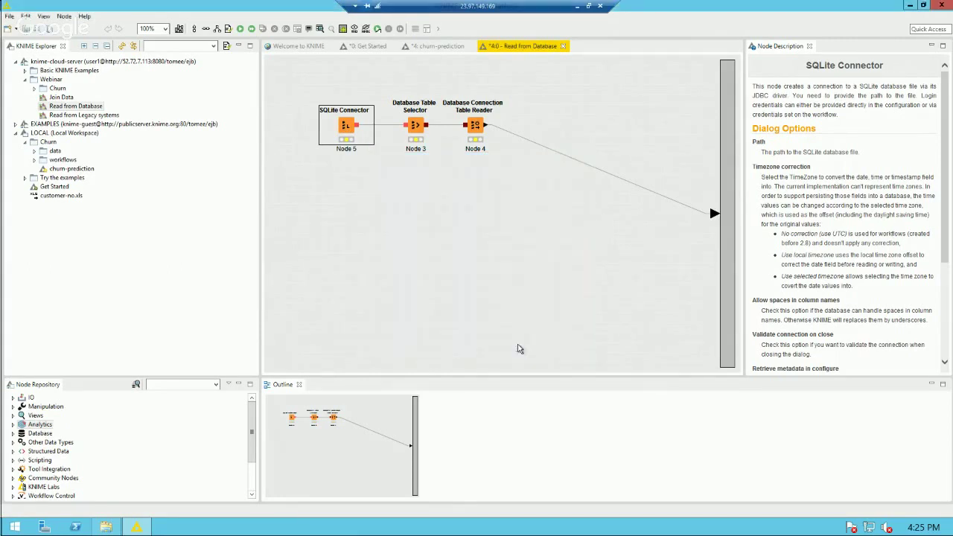
click(432, 46)
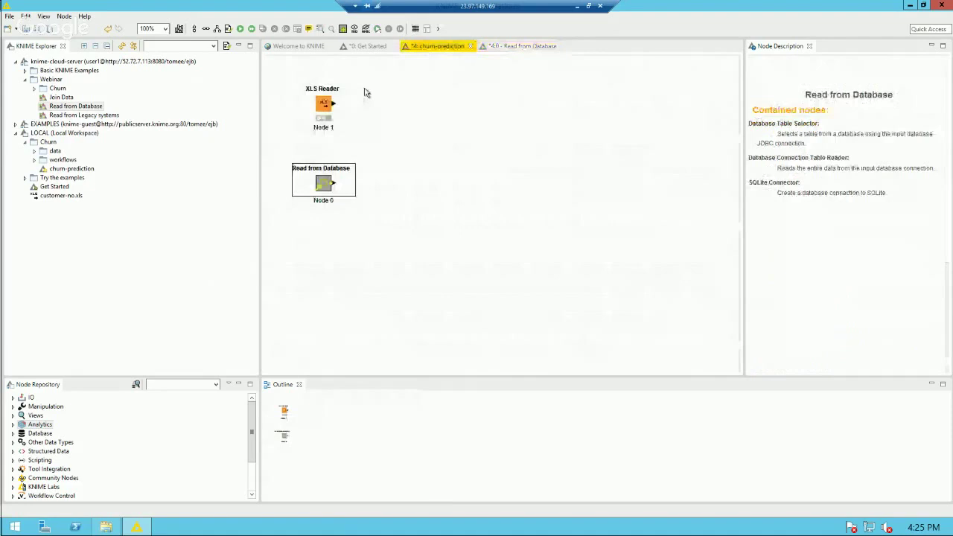
Step: Execute Read from Database and review its 10000-row, 27-column output table
right_click(324, 184)
click(409, 198)
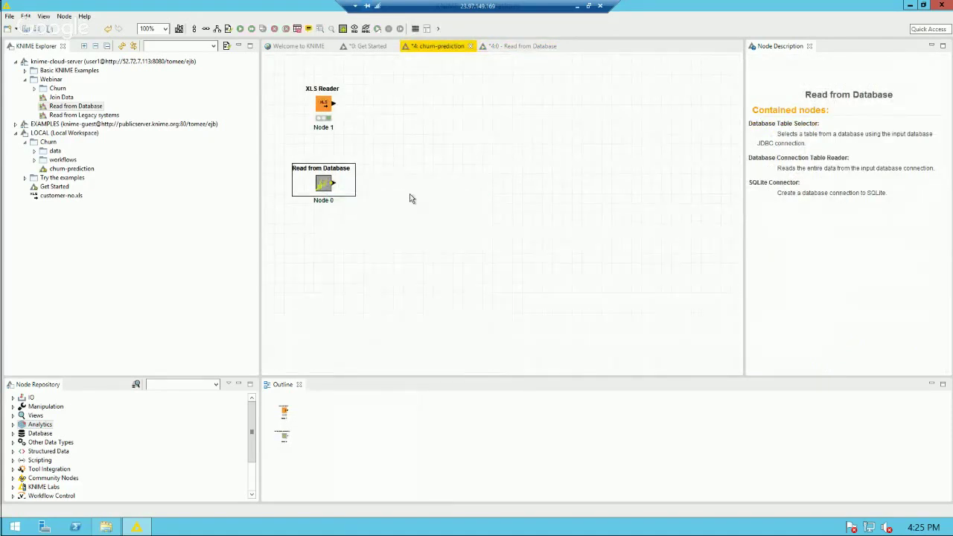
right_click(325, 185)
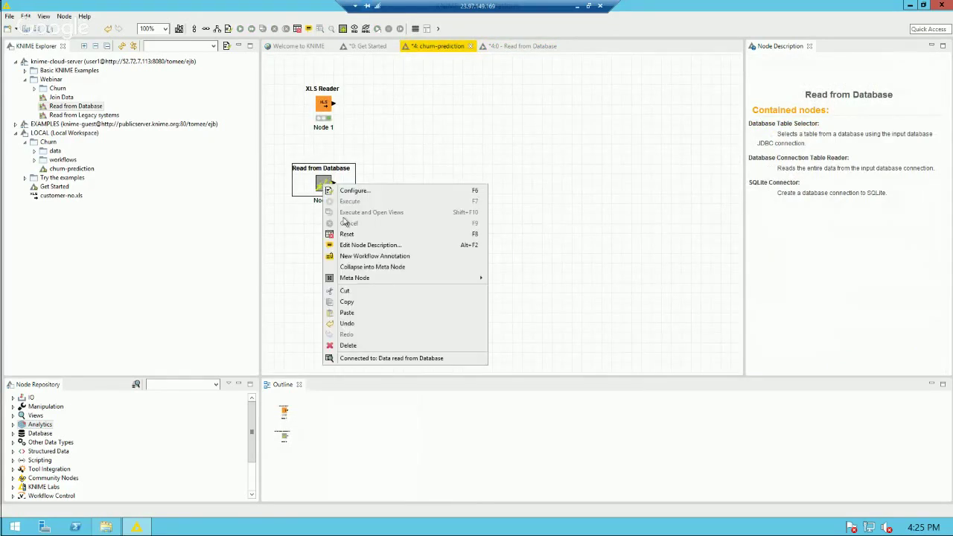
click(394, 358)
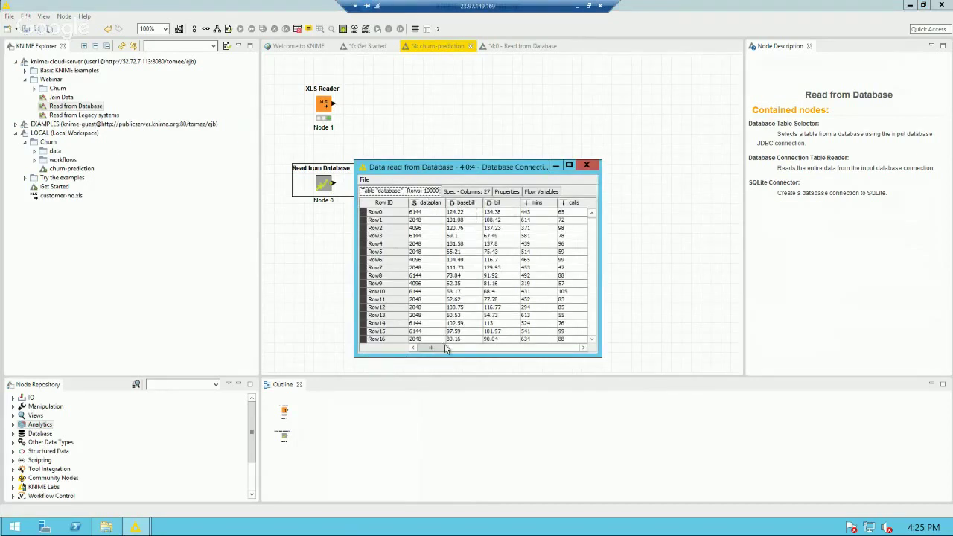
drag(437, 354, 568, 357)
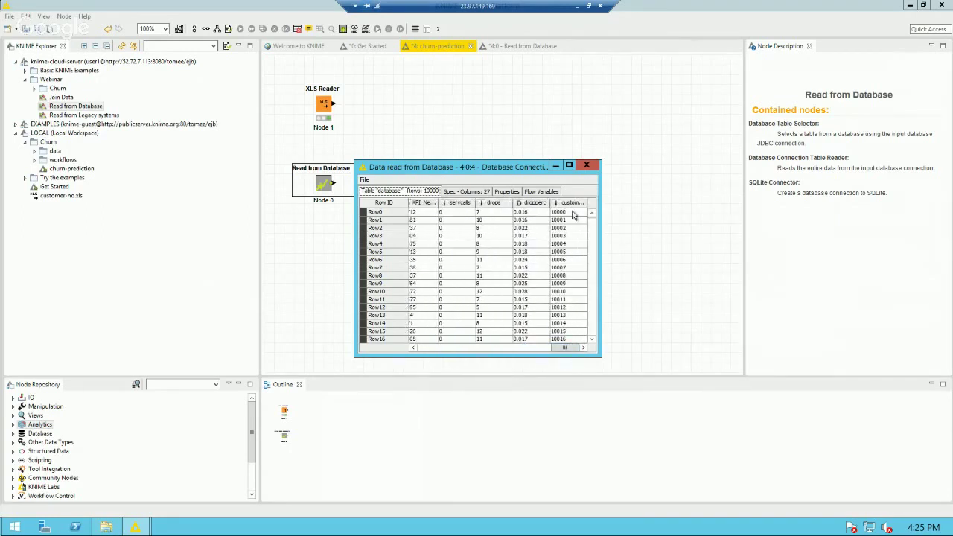
click(588, 166)
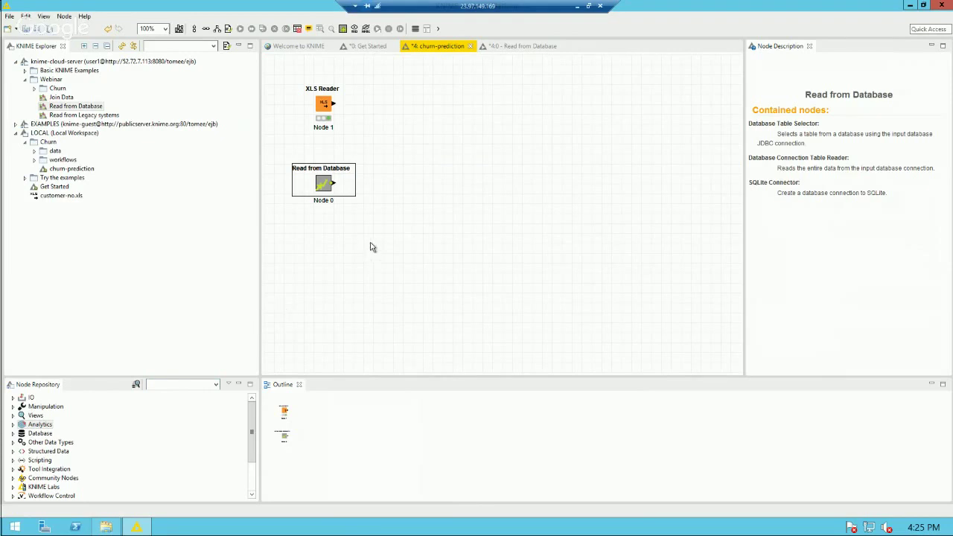
click(50, 97)
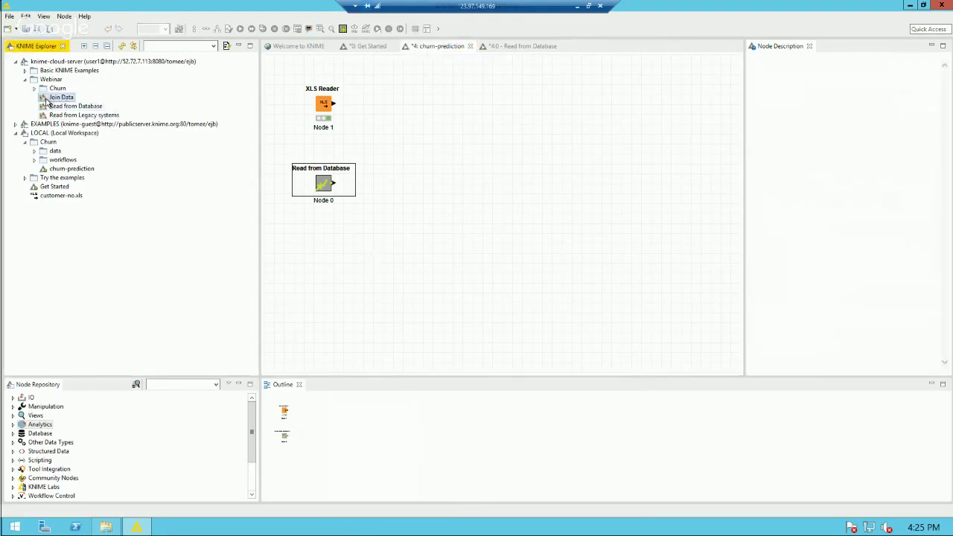
Step: Place the Join Data metanode on the canvas and inspect its first Joiner's settings
drag(50, 101, 426, 151)
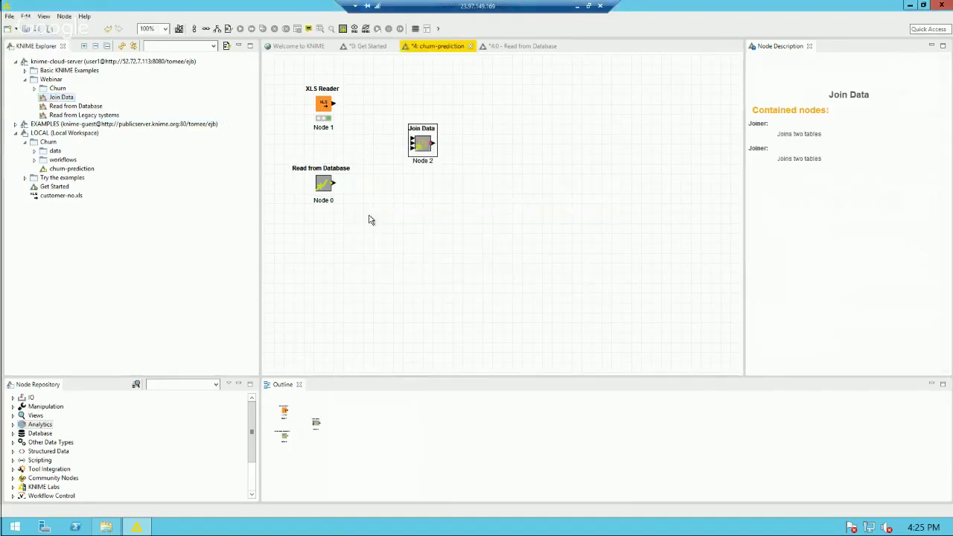
double_click(424, 145)
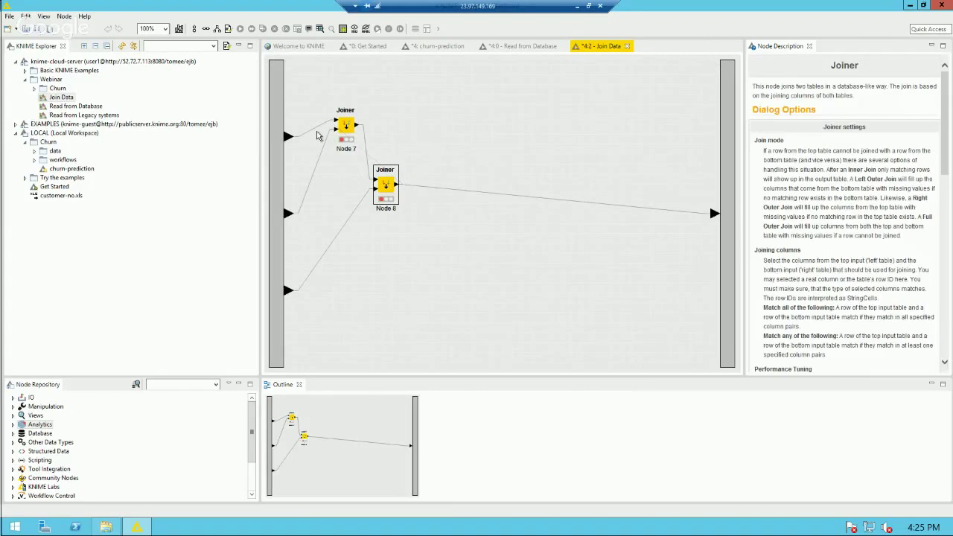
double_click(347, 128)
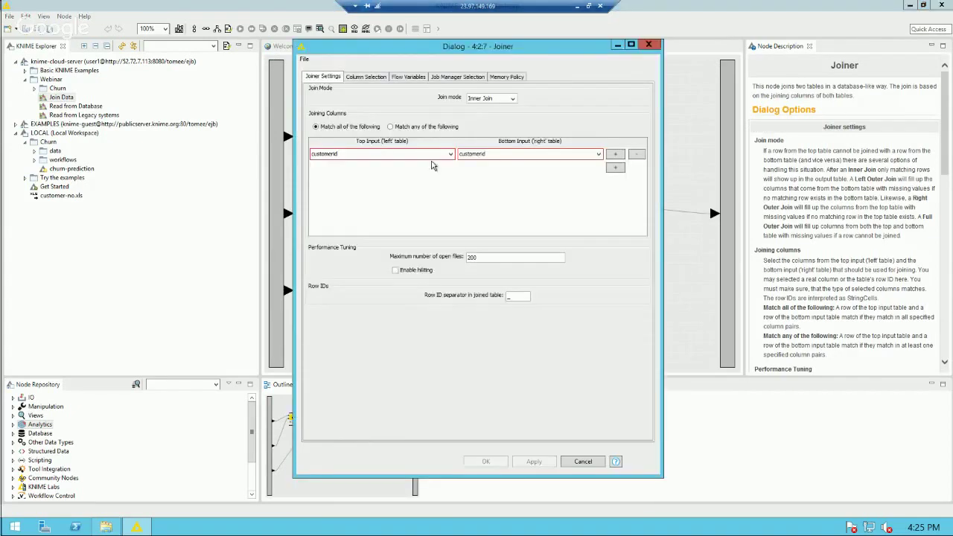
click(592, 462)
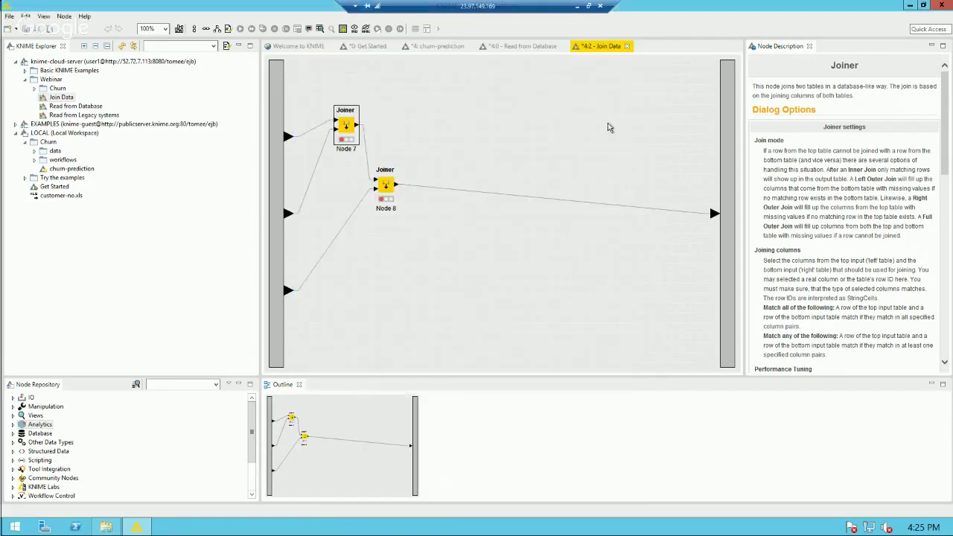
click(626, 46)
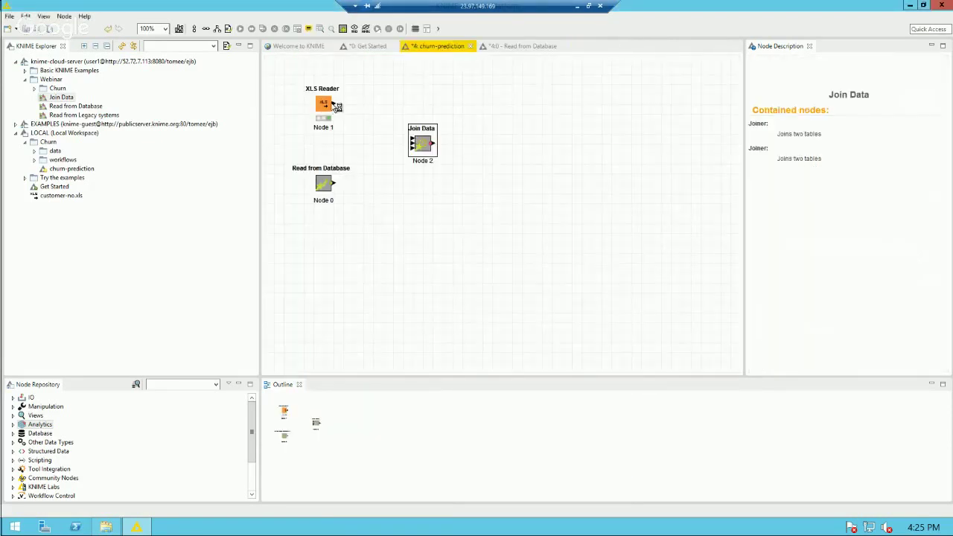
Step: Wire XLS Reader and Read from Database into Join Data, and add Read from Legacy systems below
drag(334, 103, 409, 140)
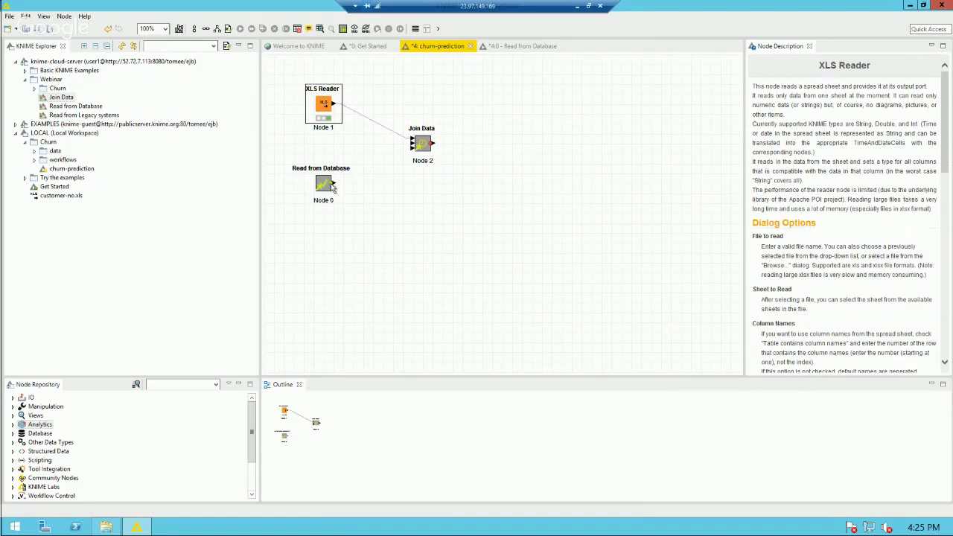
drag(337, 187, 412, 147)
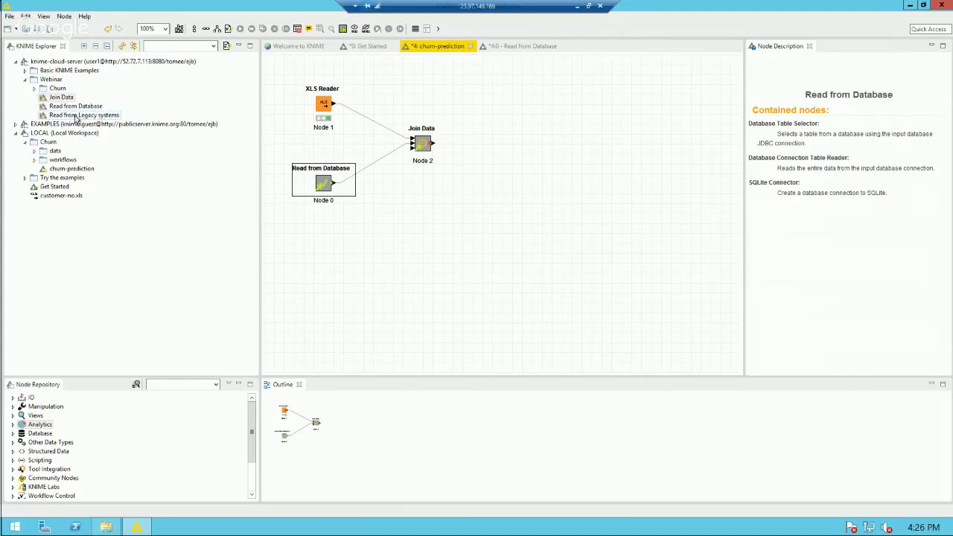
drag(81, 116, 330, 255)
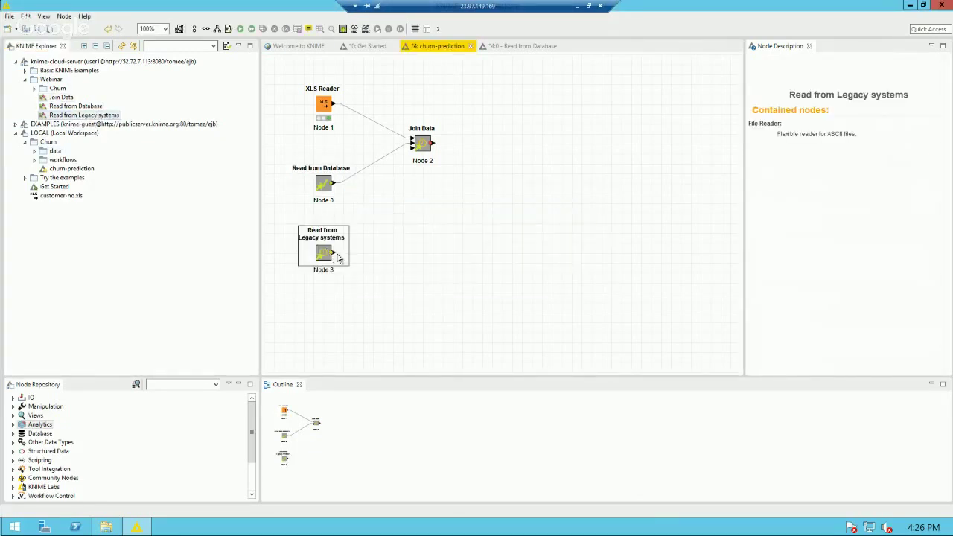
Step: Connect Read from Legacy systems to Join Data's third input and execute it
click(338, 258)
drag(335, 257, 416, 151)
click(379, 263)
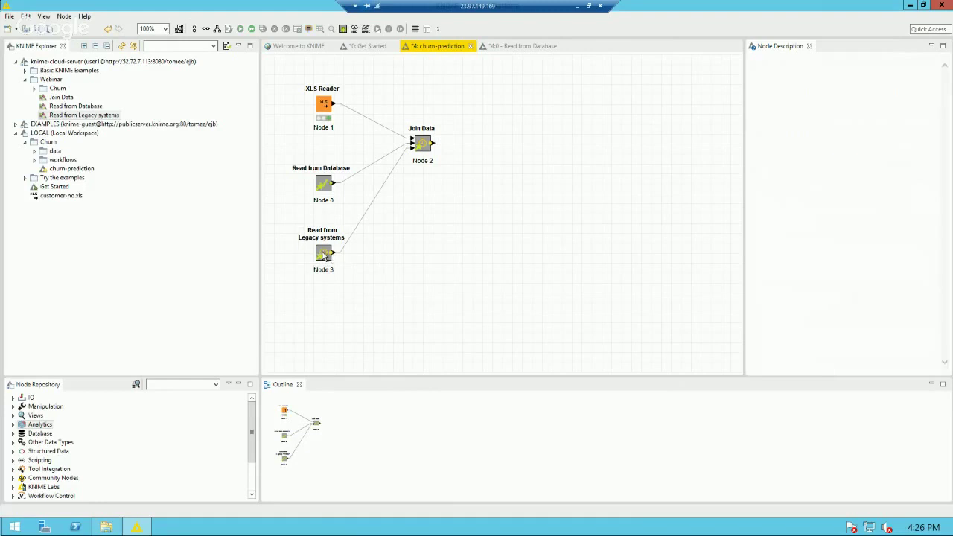
click(322, 255)
right_click(322, 256)
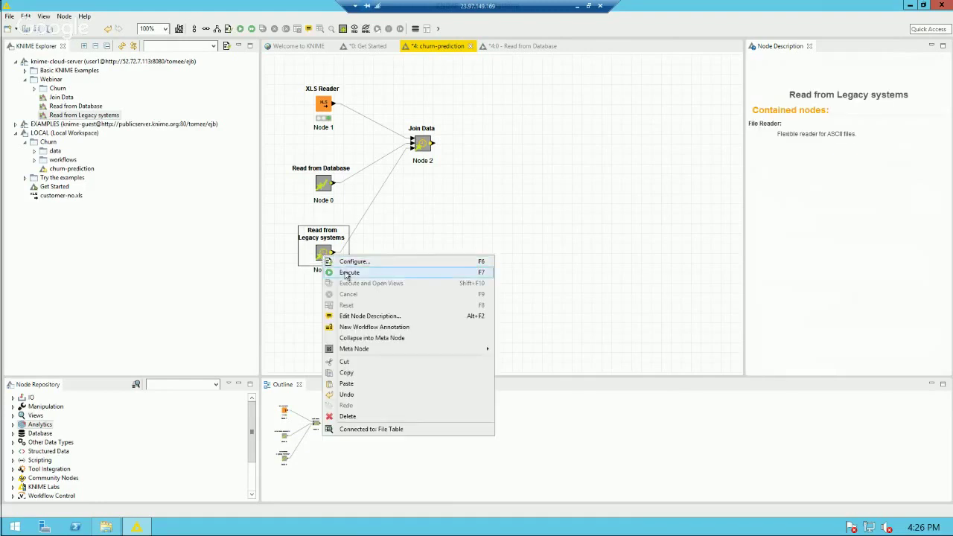
click(342, 270)
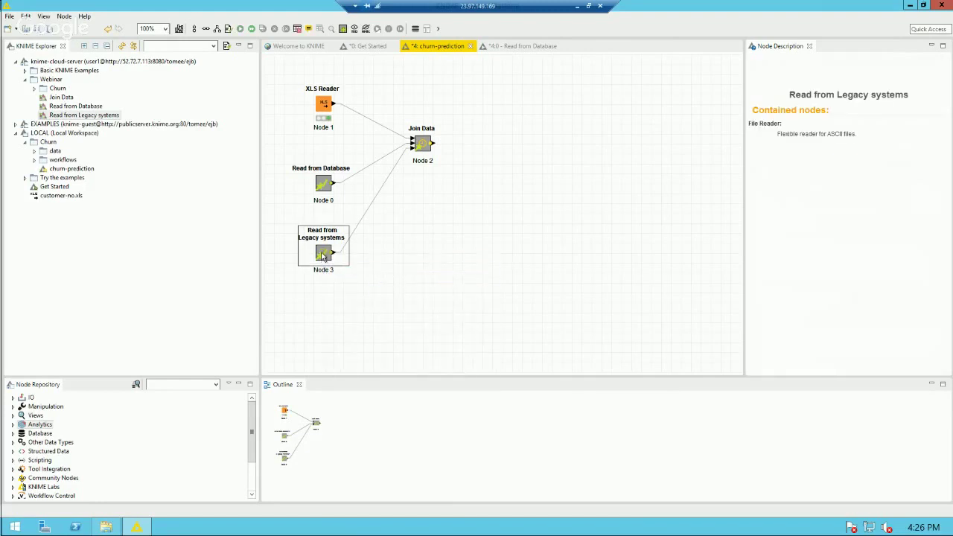
Step: Review the legacy_churn.csv output table, widening the CompPromo60 column, then close it
right_click(323, 255)
click(372, 426)
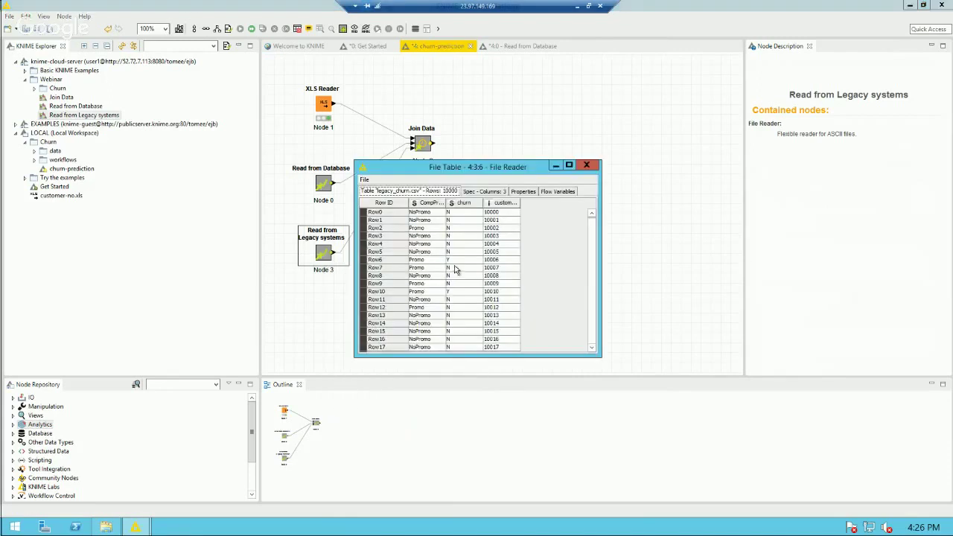
drag(446, 203, 500, 204)
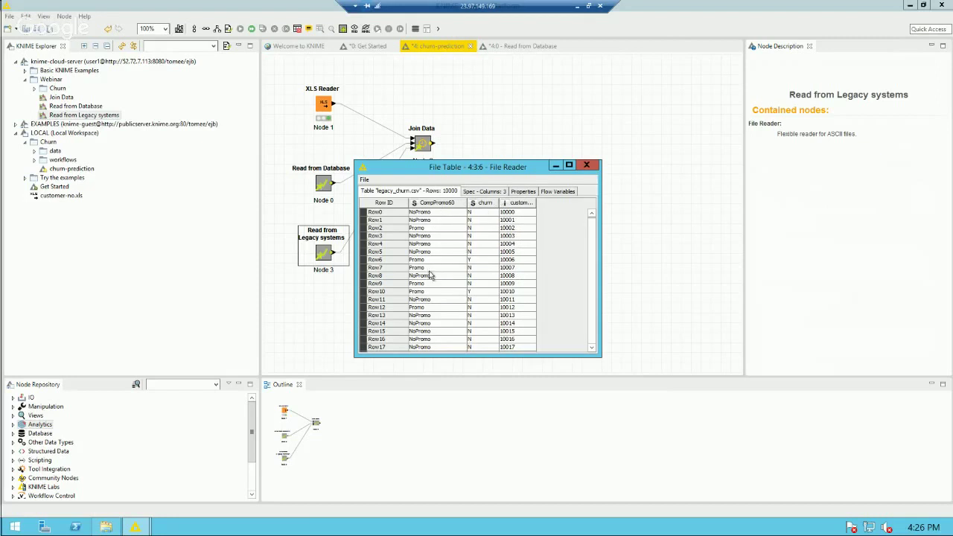
click(472, 221)
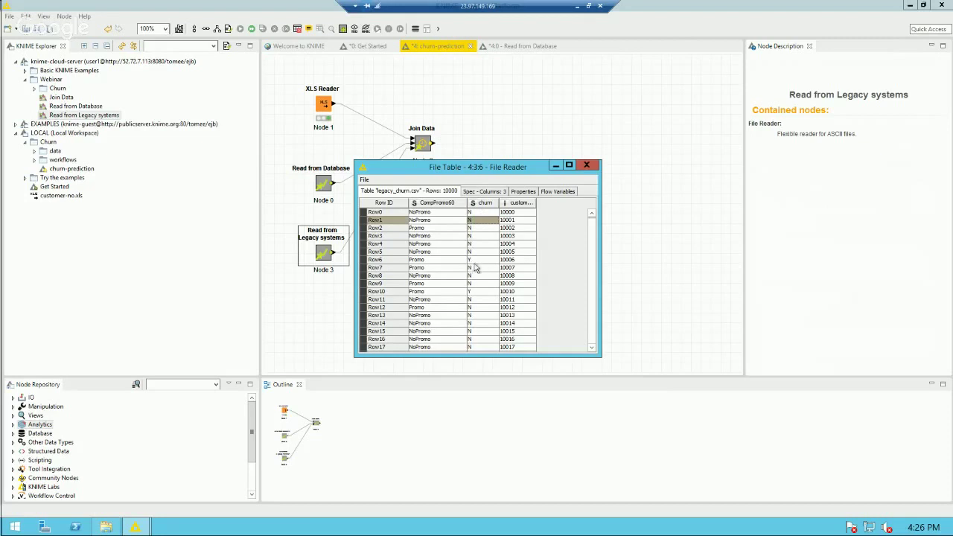
click(475, 261)
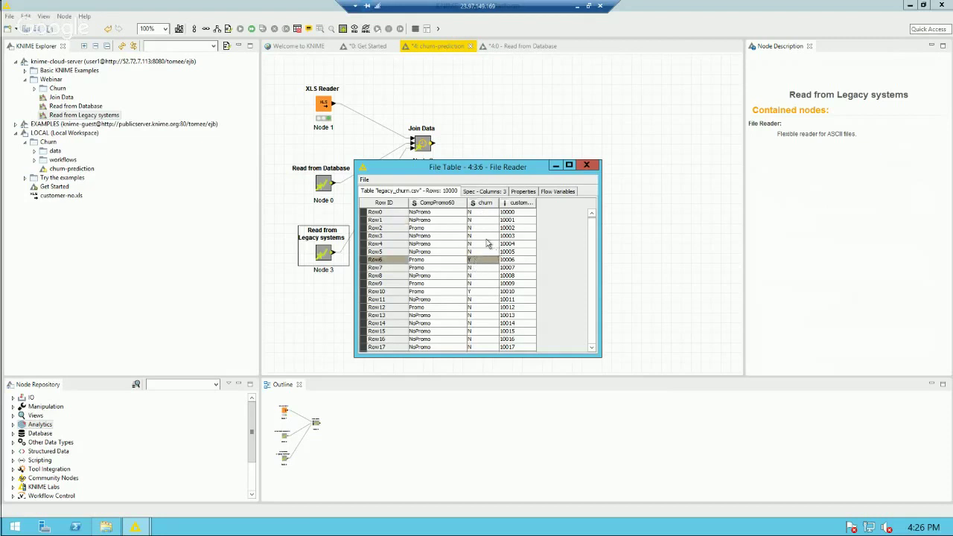
click(586, 165)
click(422, 146)
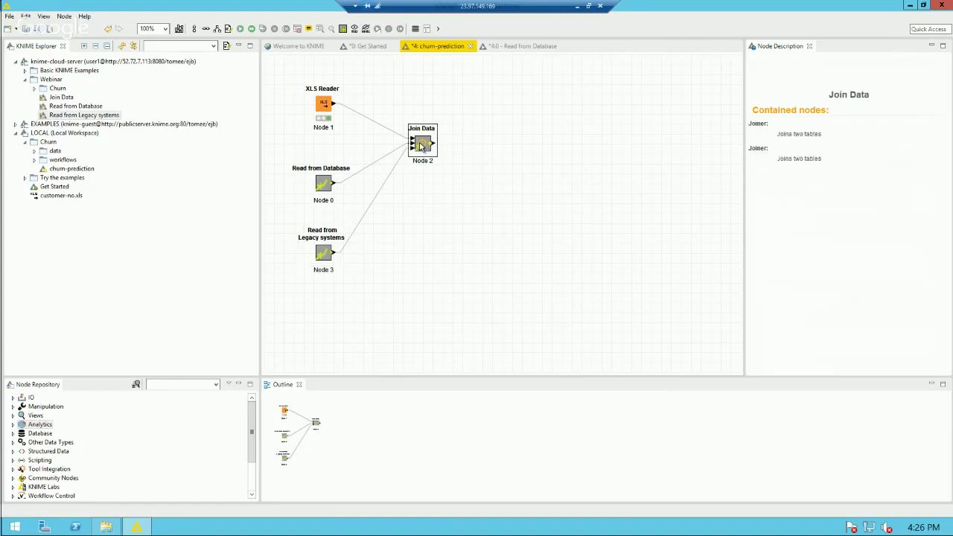
Step: Move the Join Data metanode down and right and execute it
drag(421, 146, 435, 189)
right_click(436, 188)
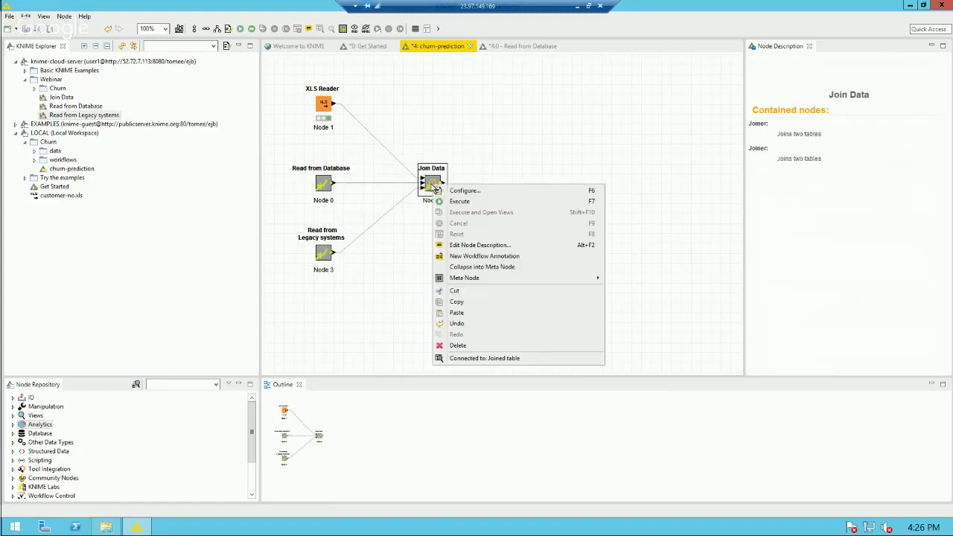
click(459, 202)
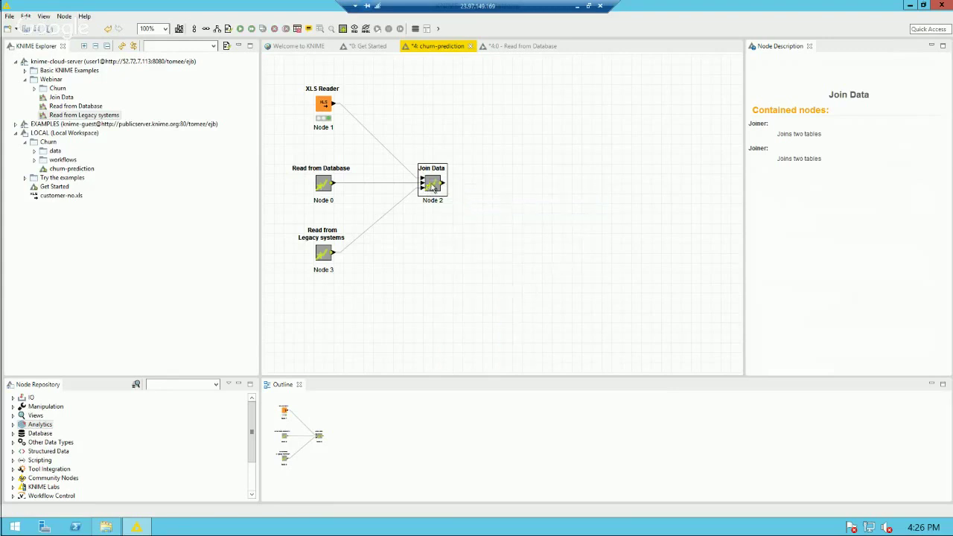
Step: Inspect the 10000-row, 35-column joined table through to the churn column, then close it
right_click(435, 189)
click(505, 358)
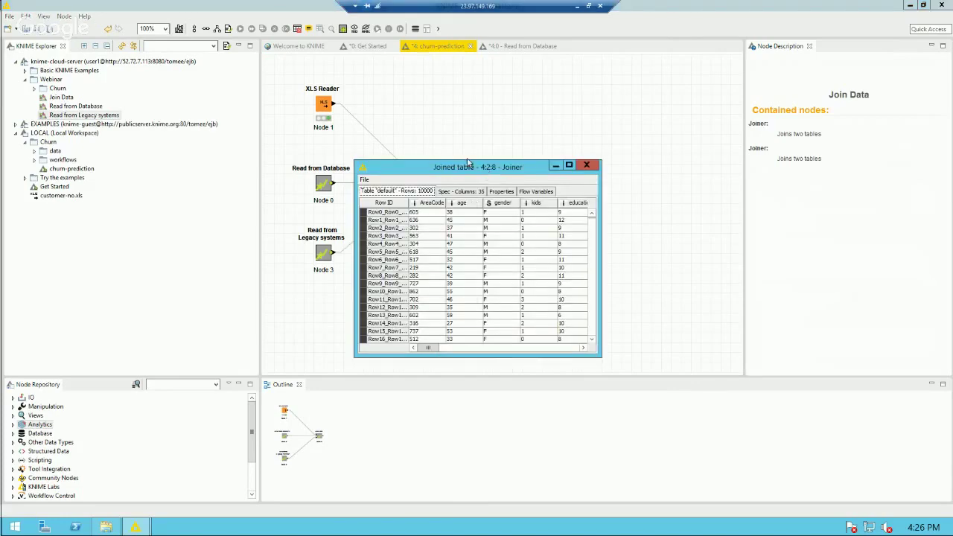
drag(486, 170, 360, 95)
drag(472, 278, 847, 411)
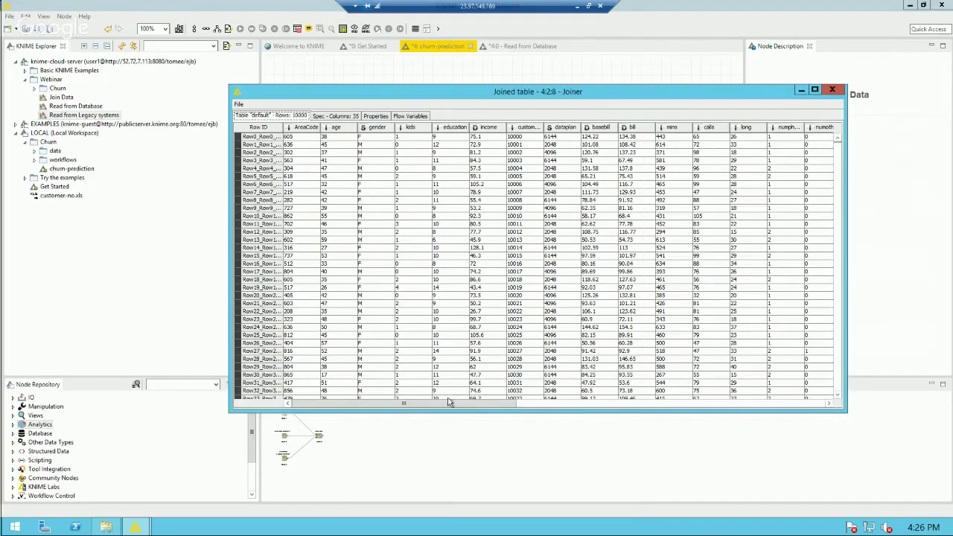
drag(457, 406, 762, 406)
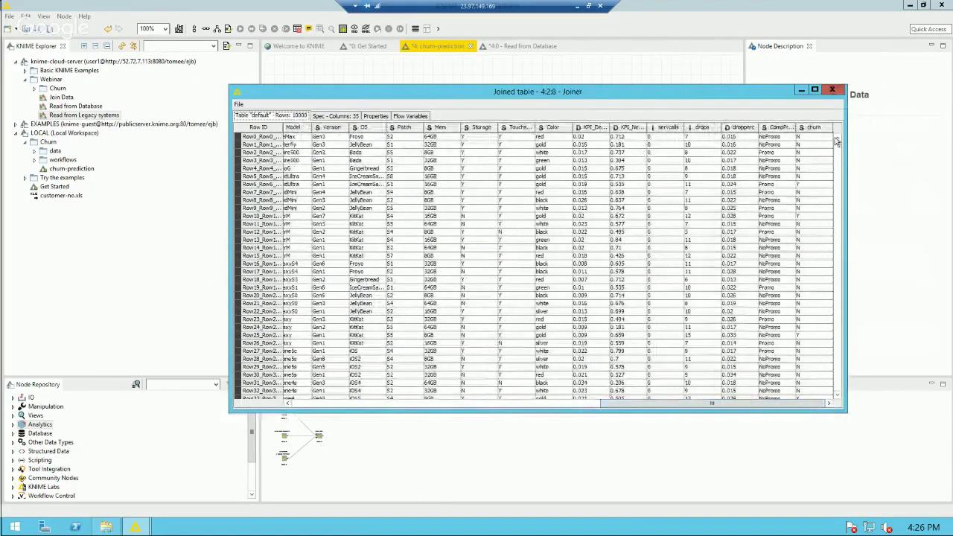
click(832, 90)
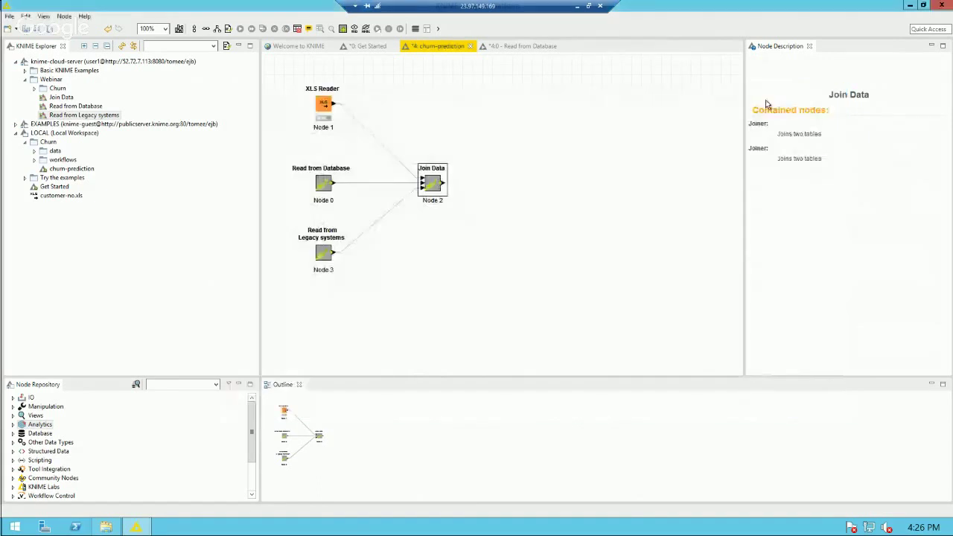
Step: Search 'partit' and add a Partitioning node connected after Join Data
click(499, 140)
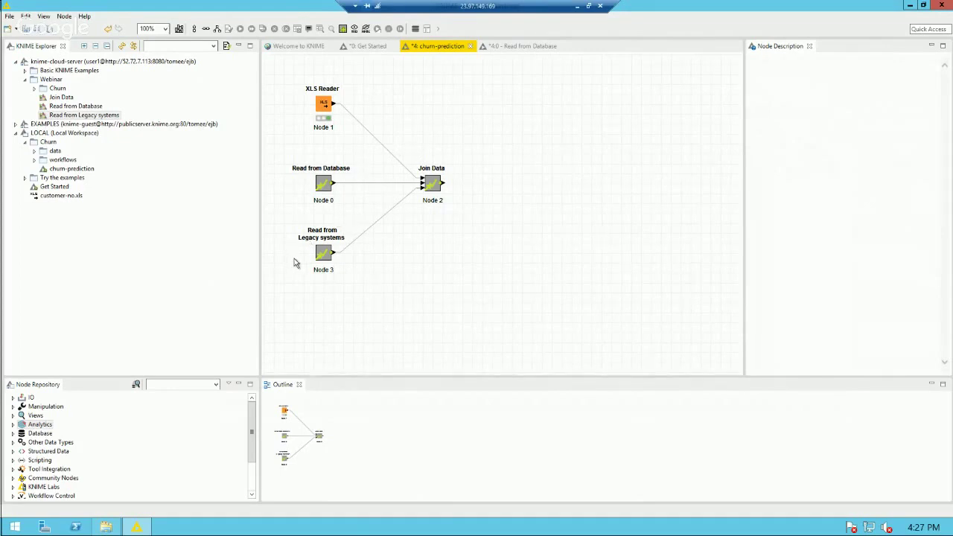
click(165, 383)
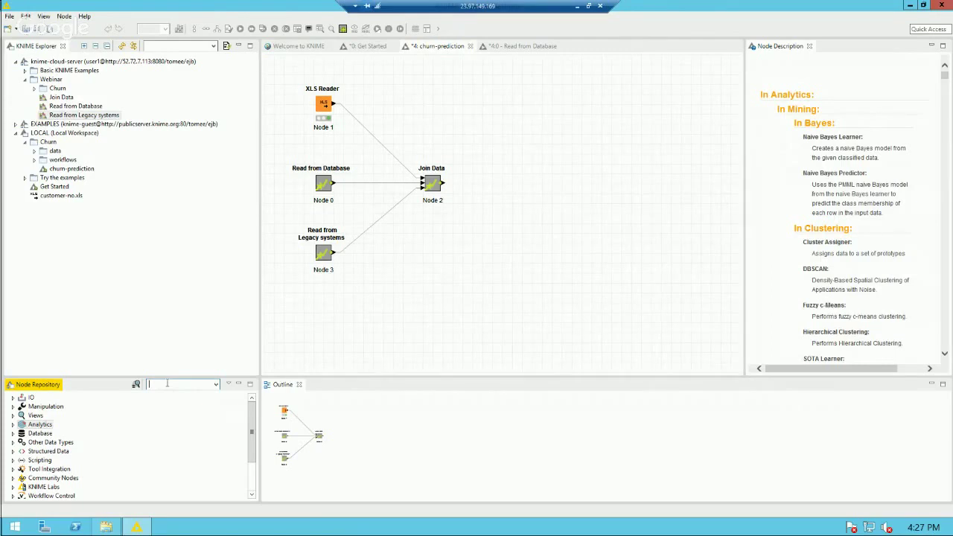
text(partiti)
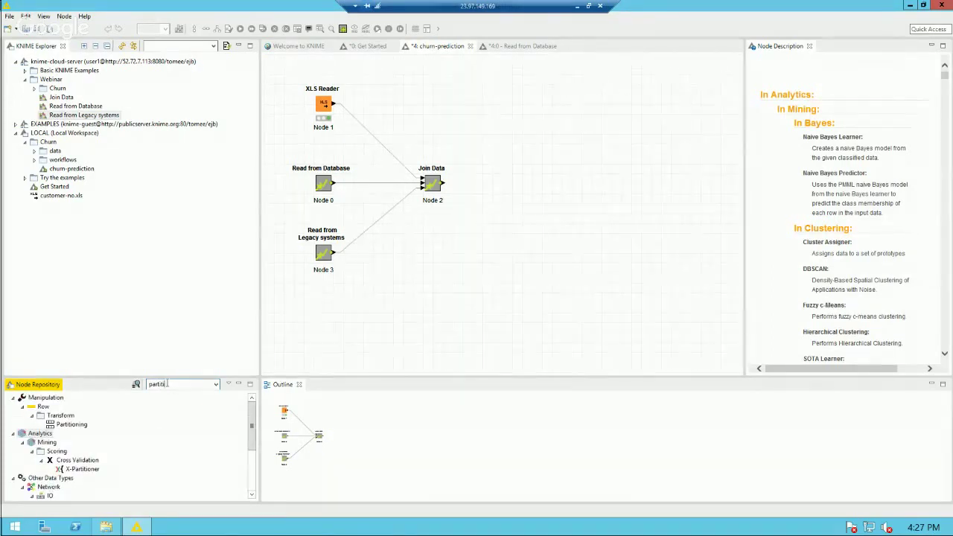
click(77, 425)
click(433, 183)
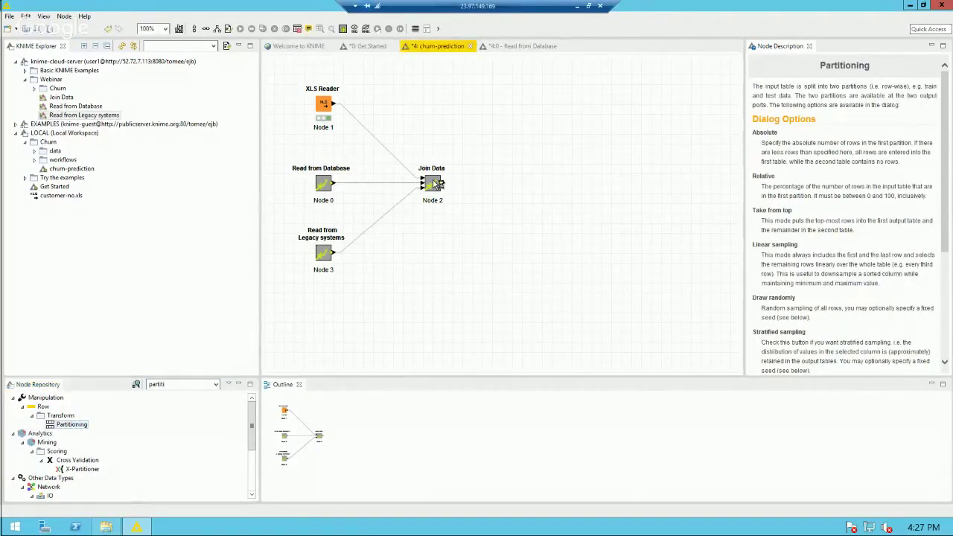
double_click(77, 425)
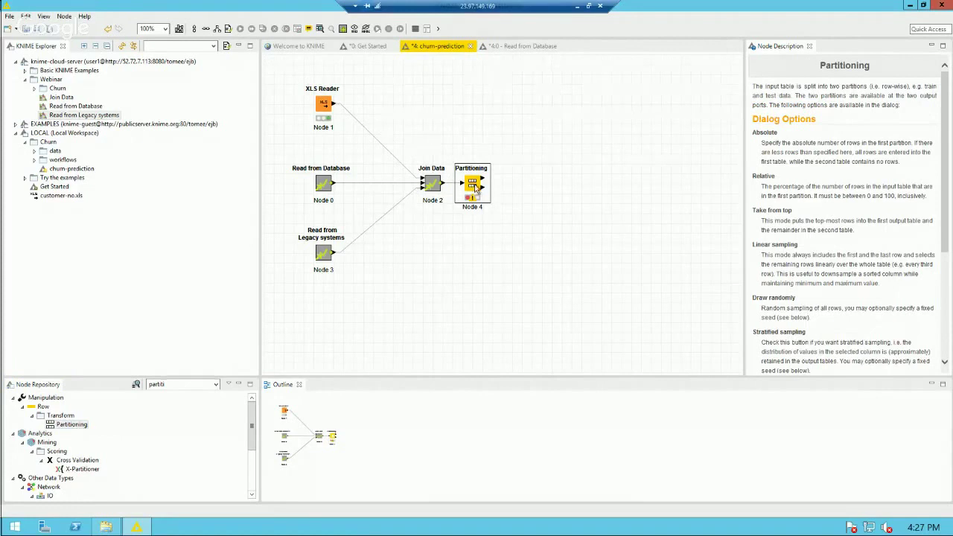
drag(475, 188, 495, 187)
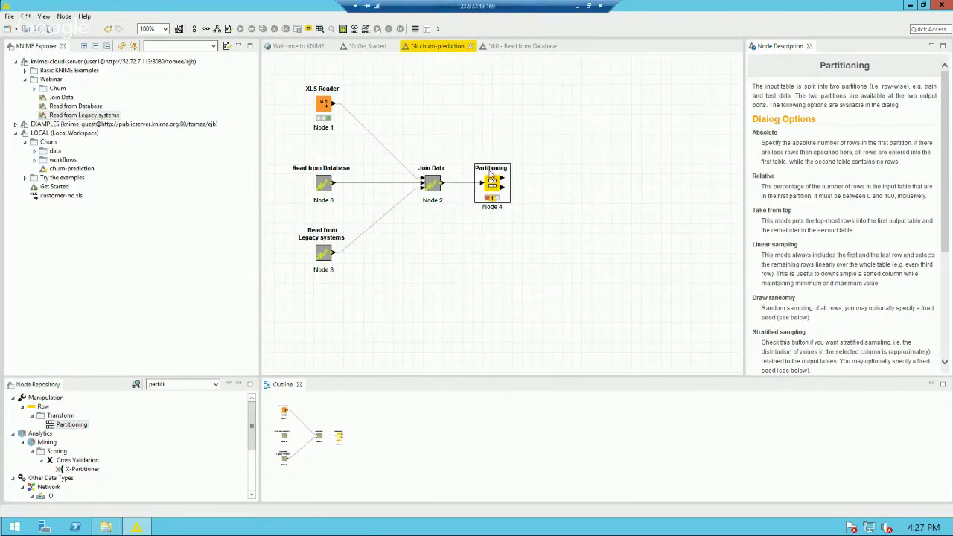
Step: Set Partitioning to Relative 50% with stratified sampling on churn, and execute it
double_click(492, 186)
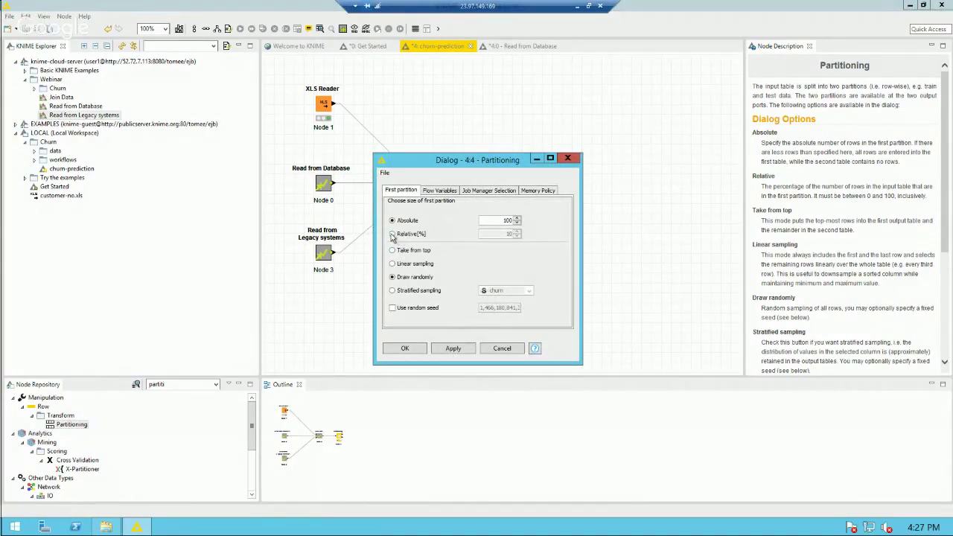
click(393, 235)
double_click(509, 233)
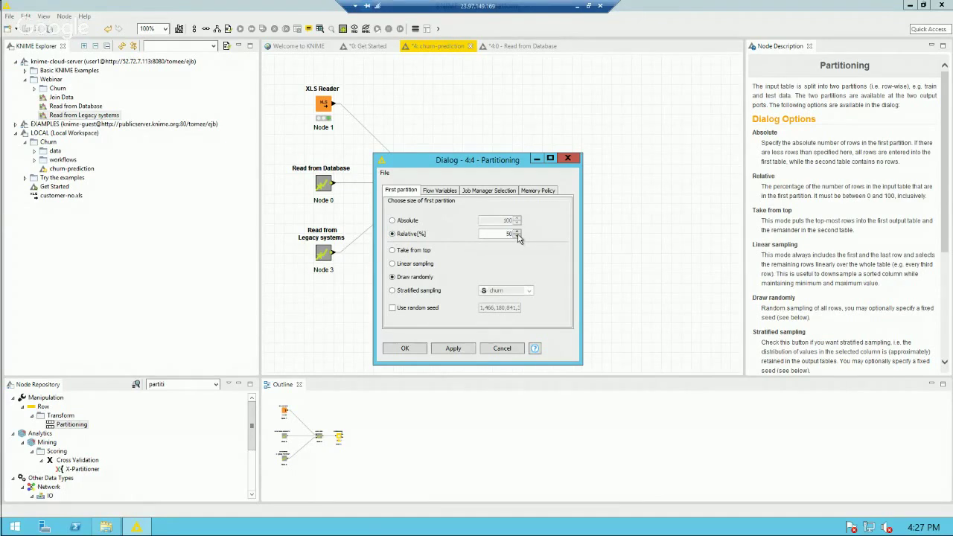
click(411, 290)
click(405, 350)
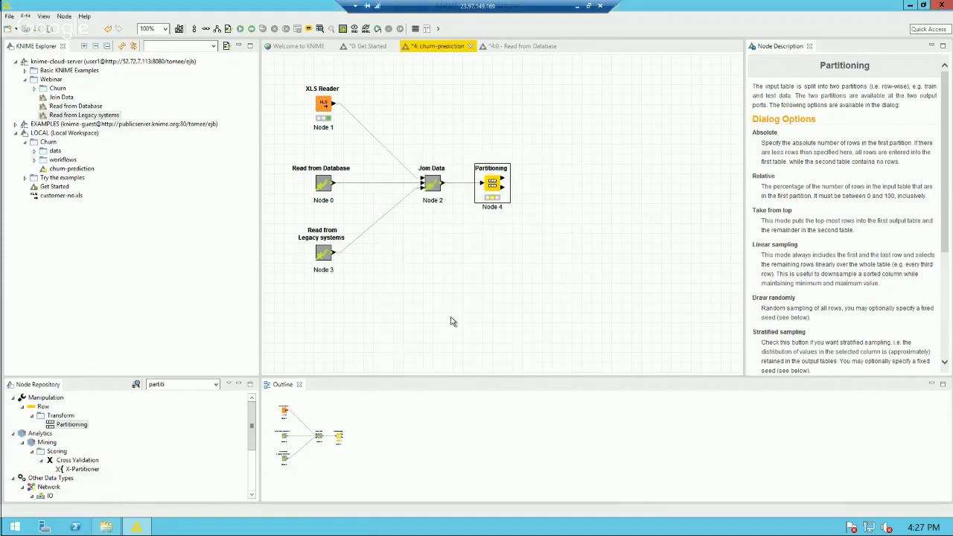
right_click(494, 190)
click(521, 204)
click(543, 181)
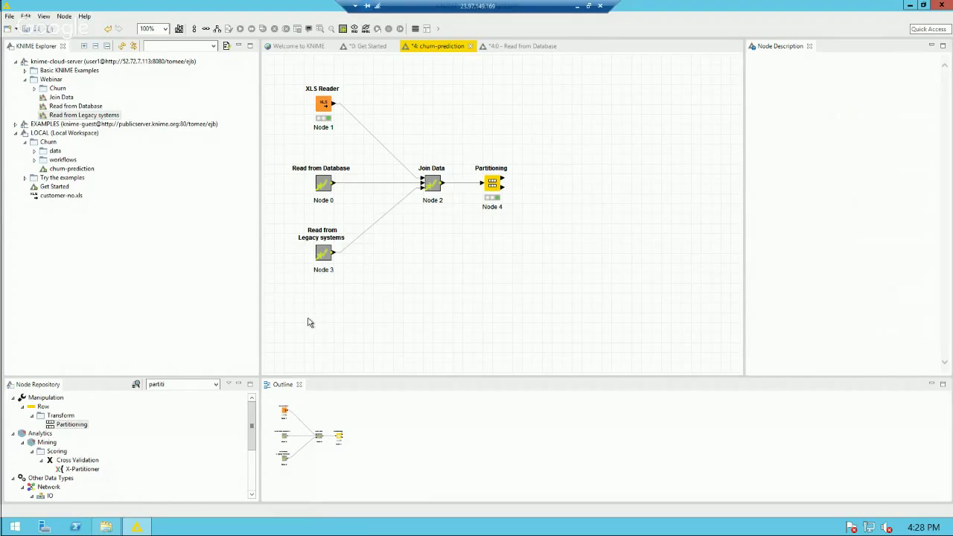
Step: Search 'decisi' and add a Decision Tree Learner after Partitioning
click(488, 186)
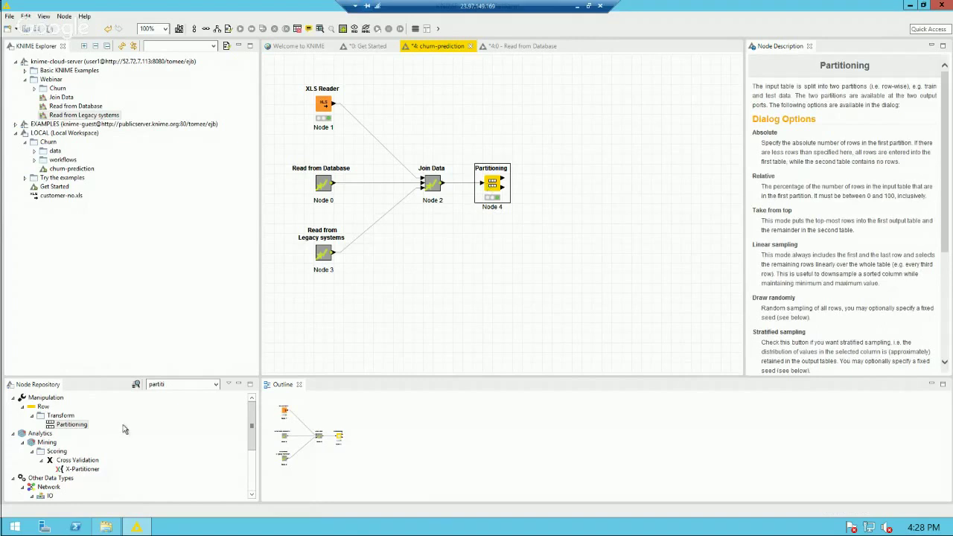
click(185, 384)
double_click(184, 383)
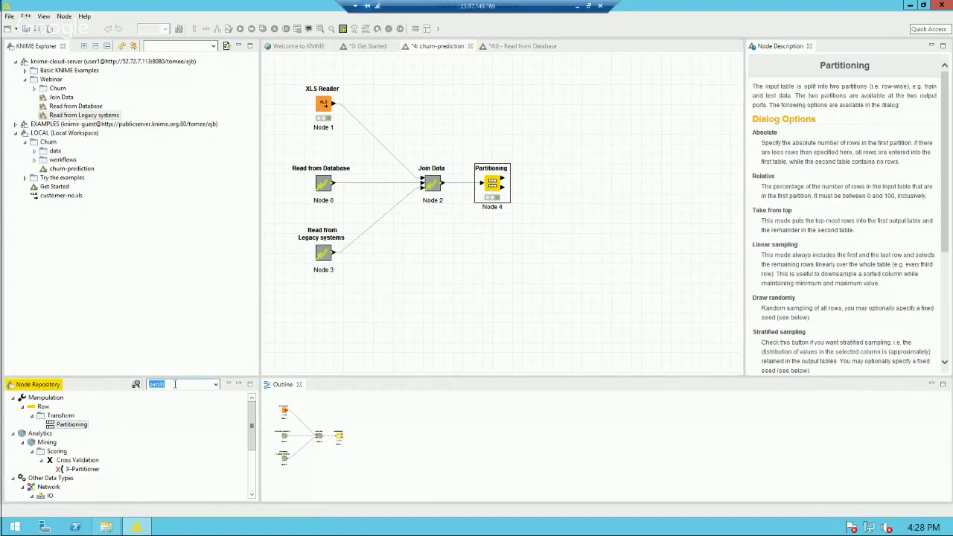
text(decision)
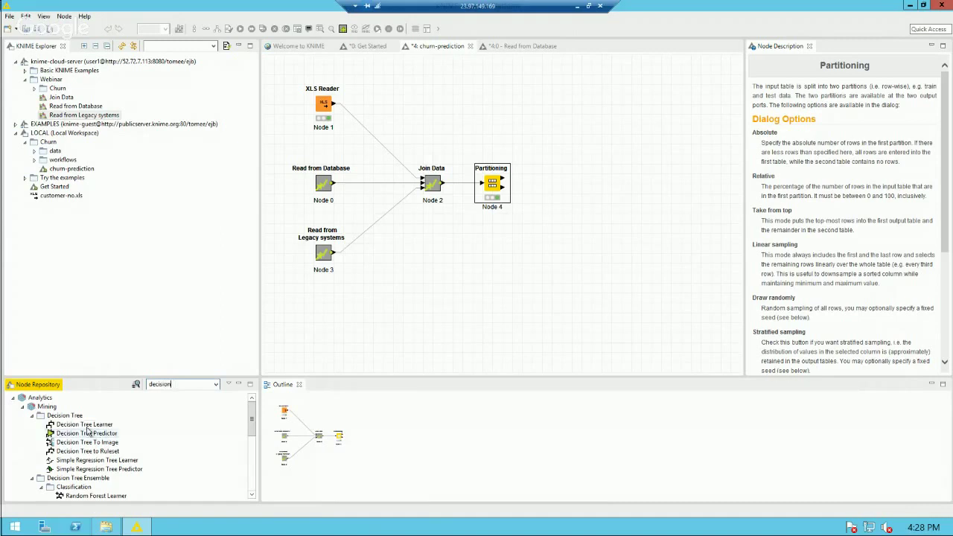
drag(84, 424, 564, 154)
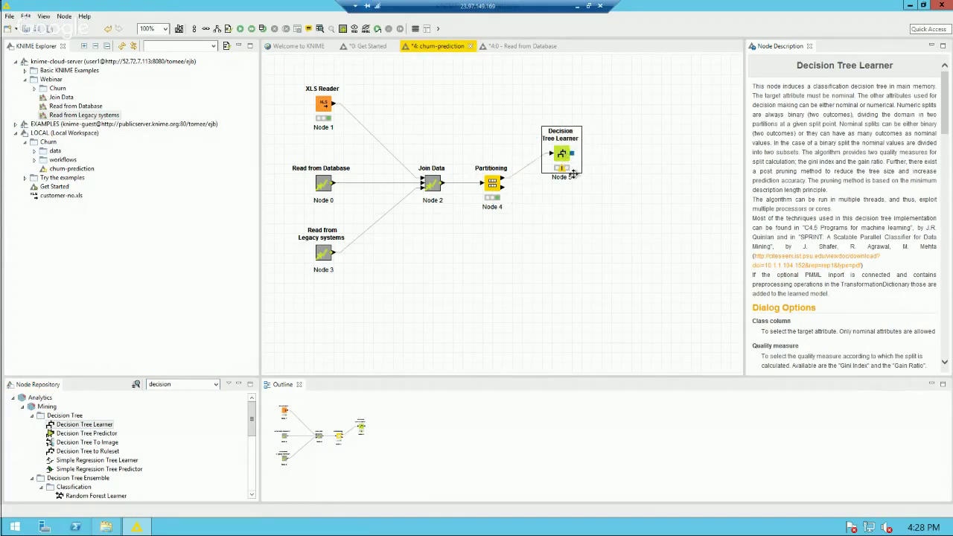
Step: Set the Learner's class column to churn with binary nominal splits, then train it
double_click(562, 155)
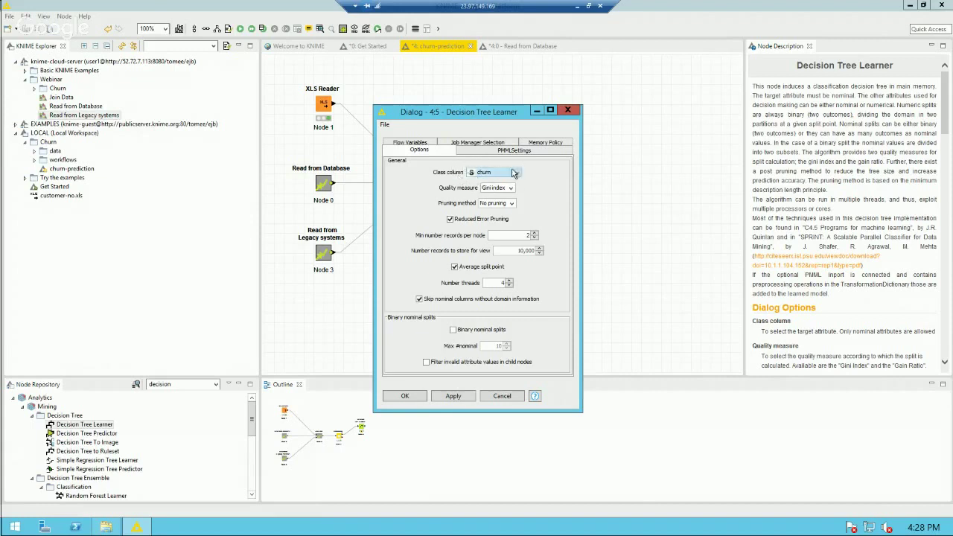
click(517, 175)
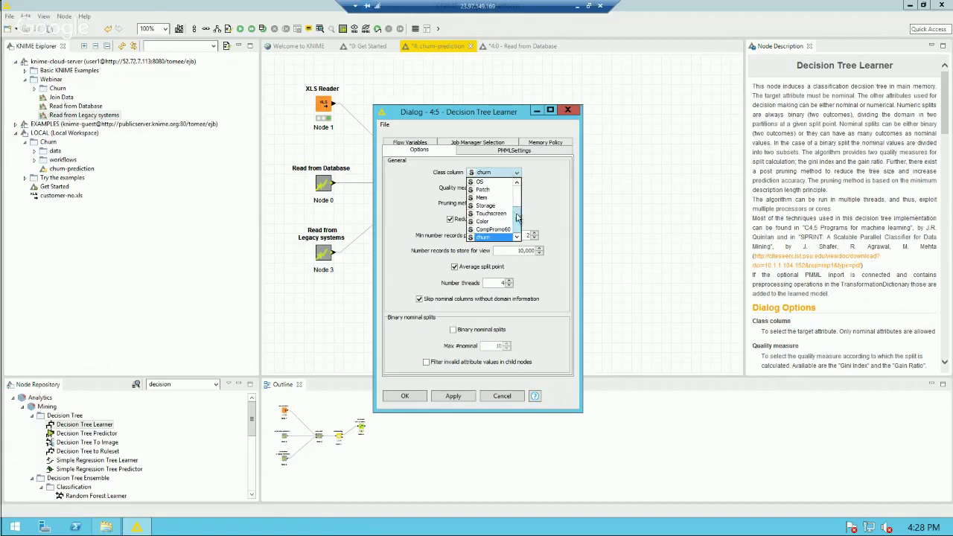
mouse_move(517, 218)
mouse_down()
mouse_move(514, 195)
mouse_move(513, 220)
mouse_up()
click(498, 238)
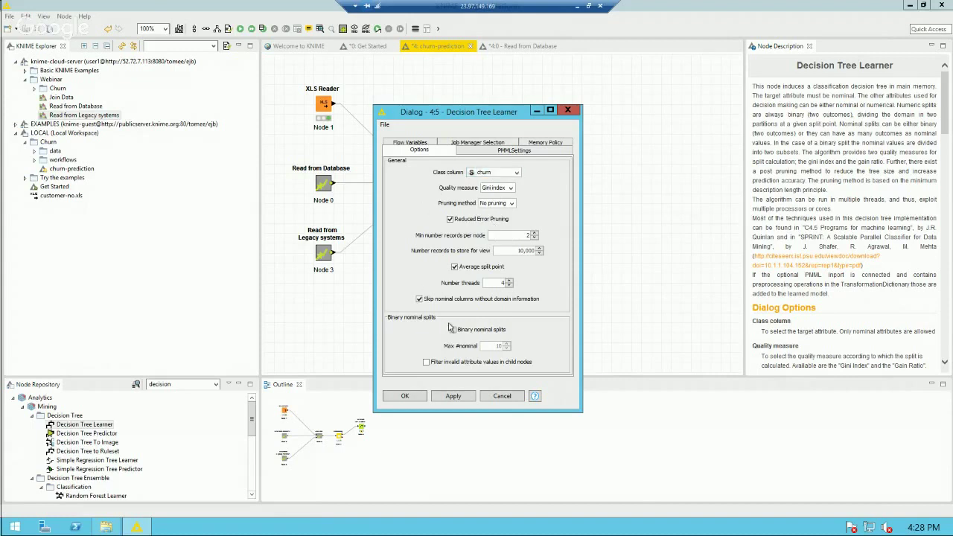
click(453, 331)
click(406, 396)
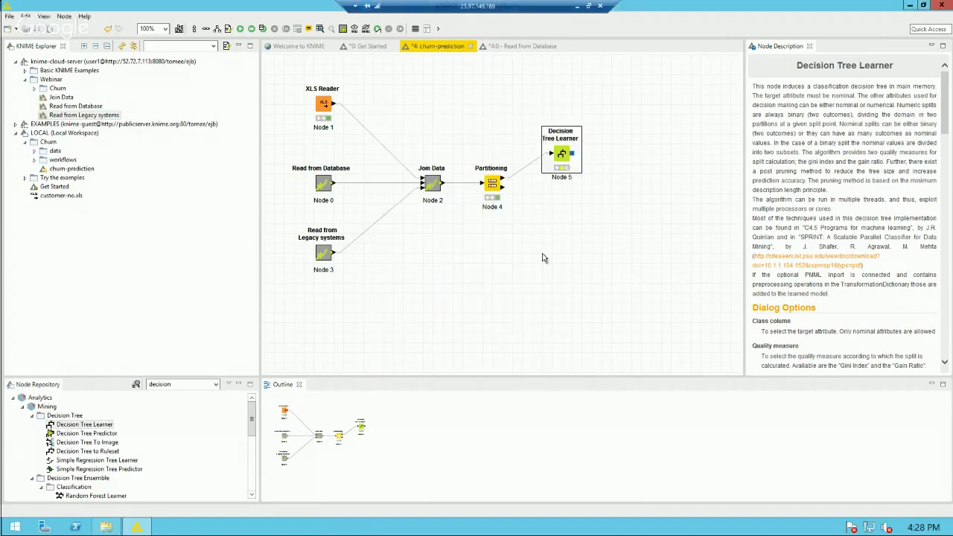
right_click(561, 157)
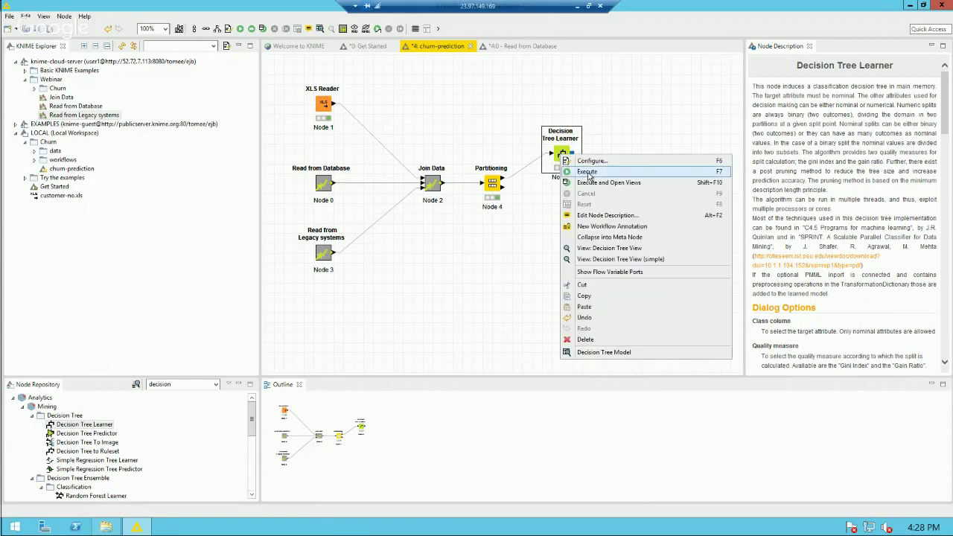
click(588, 172)
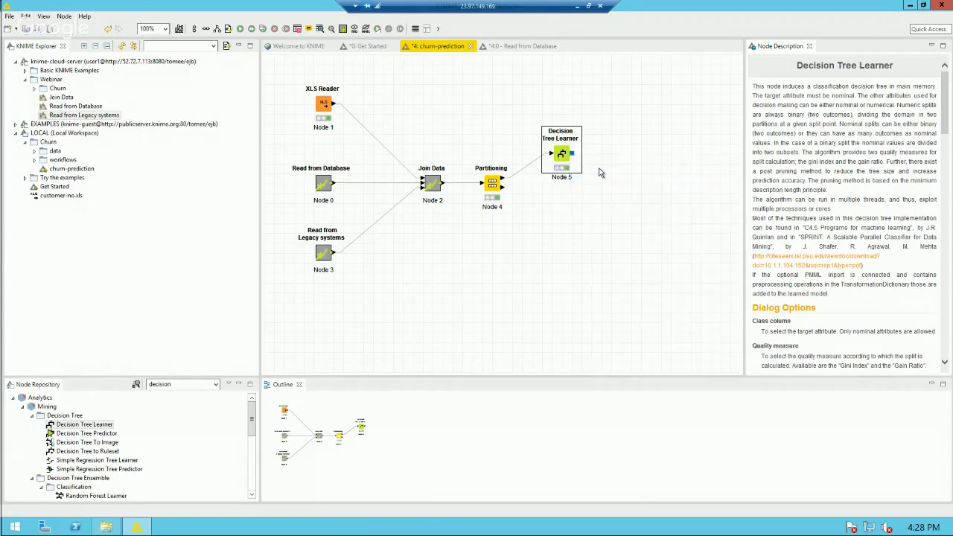
click(596, 167)
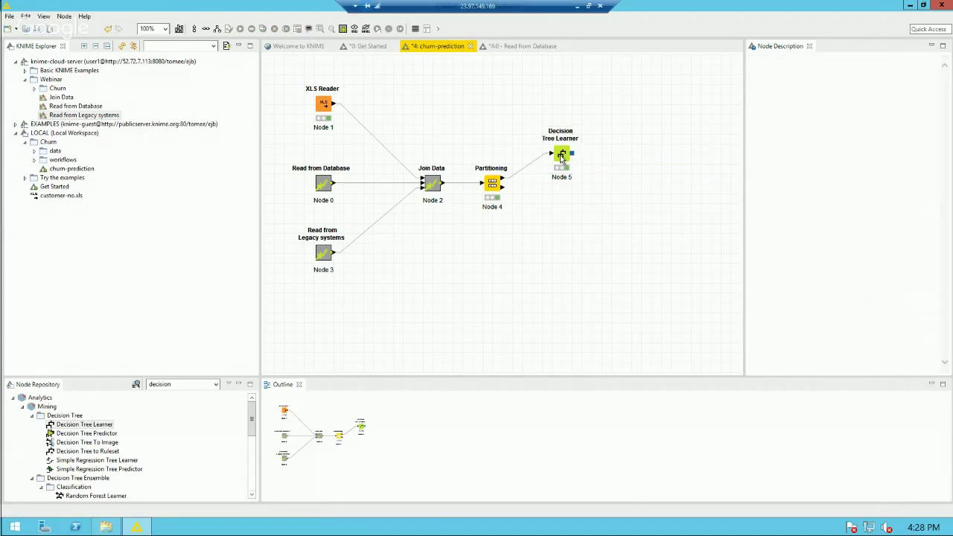
click(561, 156)
right_click(562, 156)
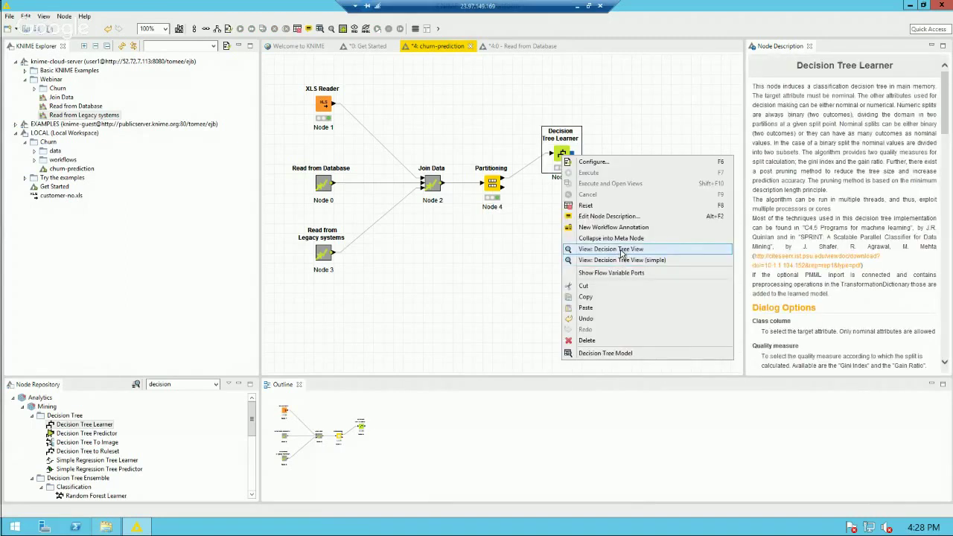
click(621, 250)
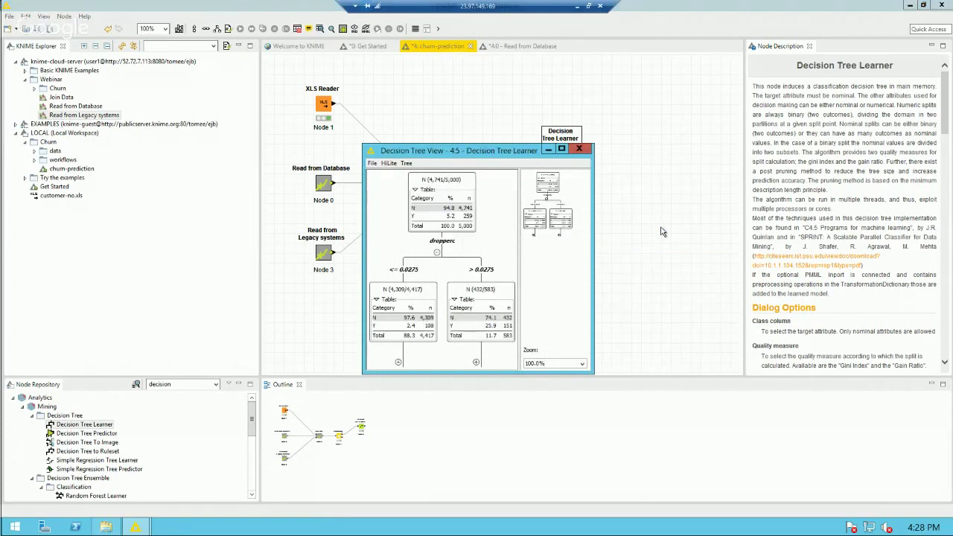
drag(495, 152, 450, 67)
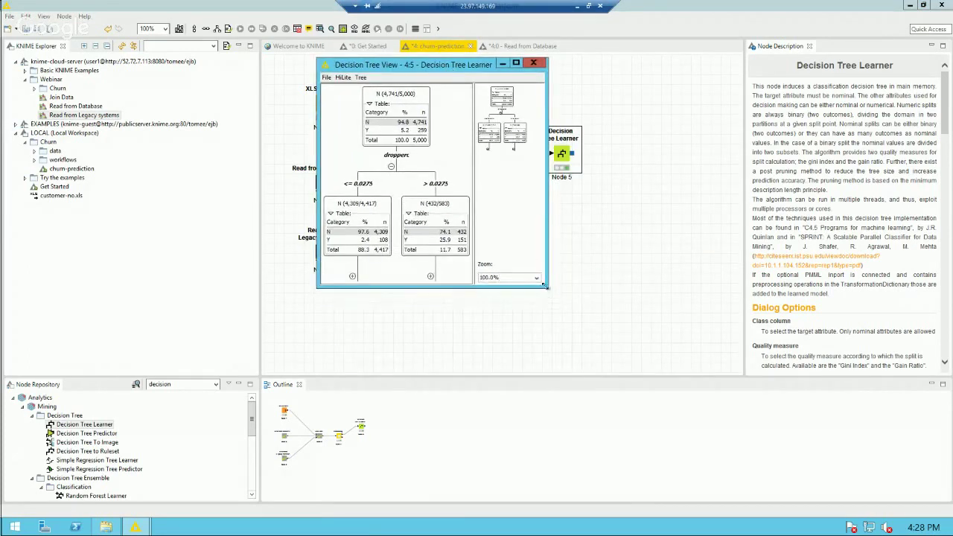
drag(545, 285, 703, 465)
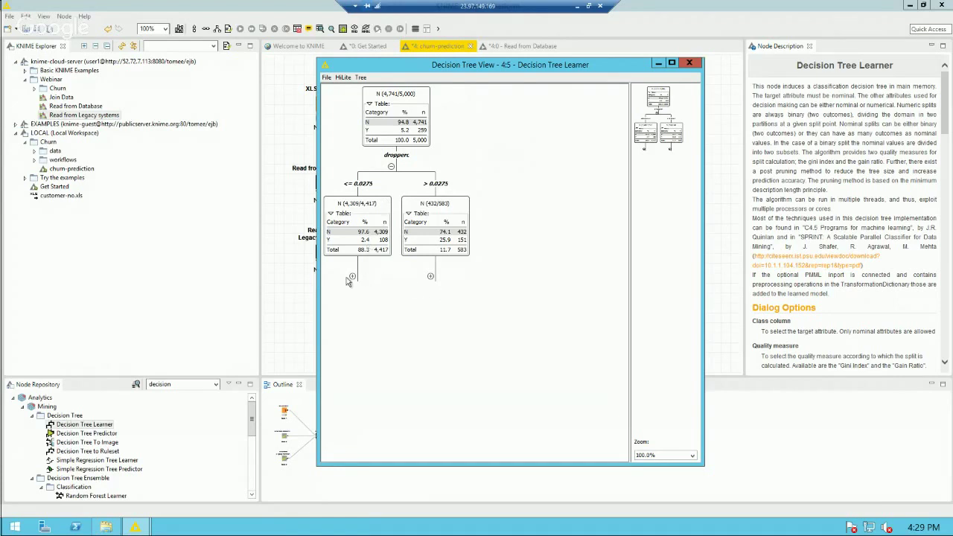
click(352, 277)
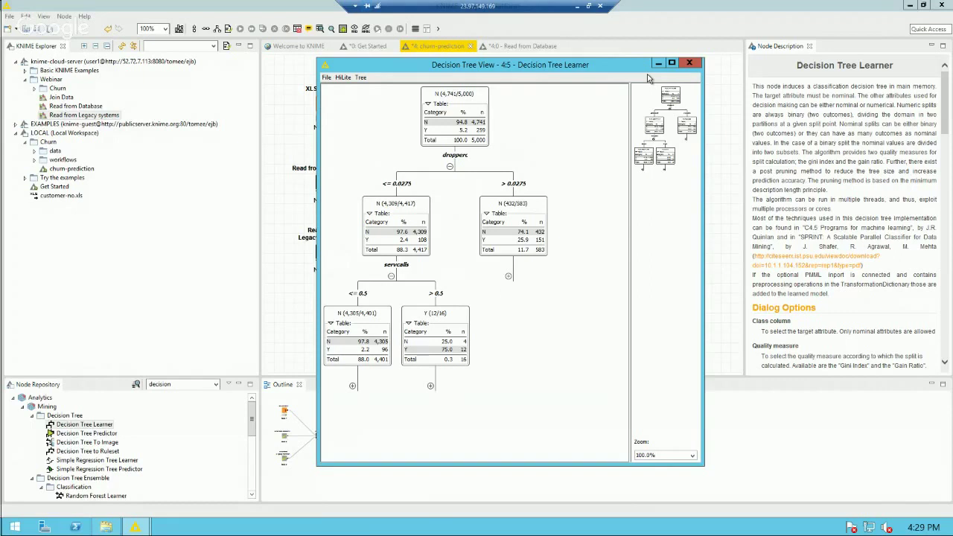
click(689, 66)
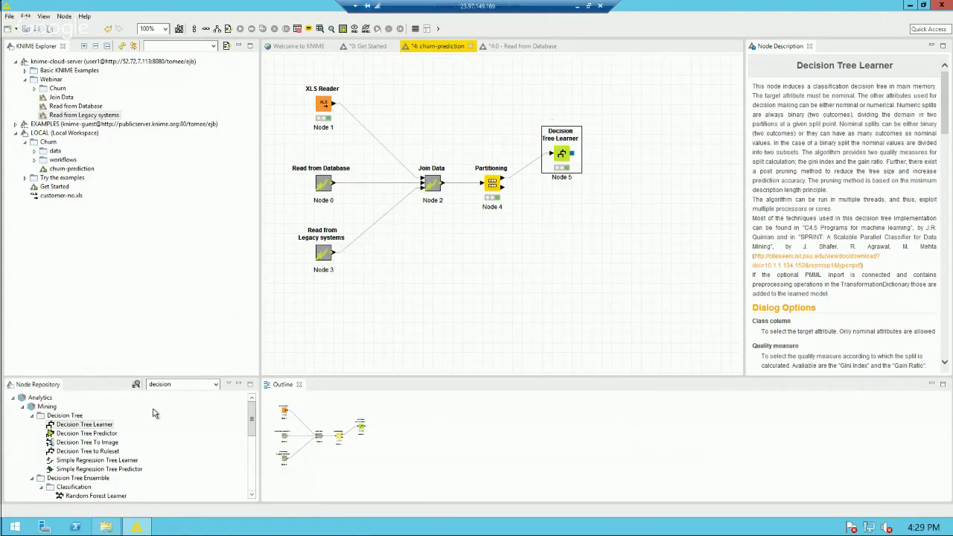
Step: Add a Decision Tree Predictor and connect Partitioning's second output to its data input
drag(74, 437, 619, 184)
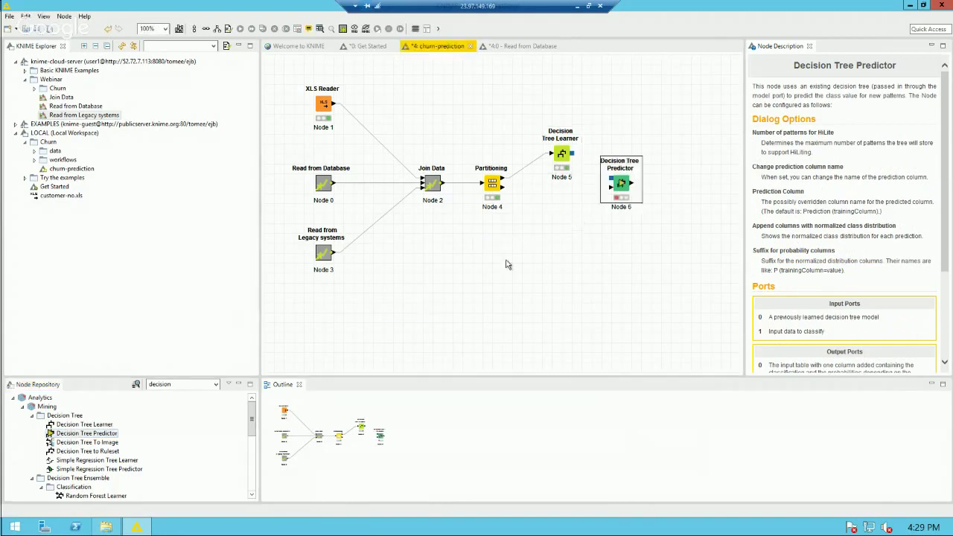
click(504, 191)
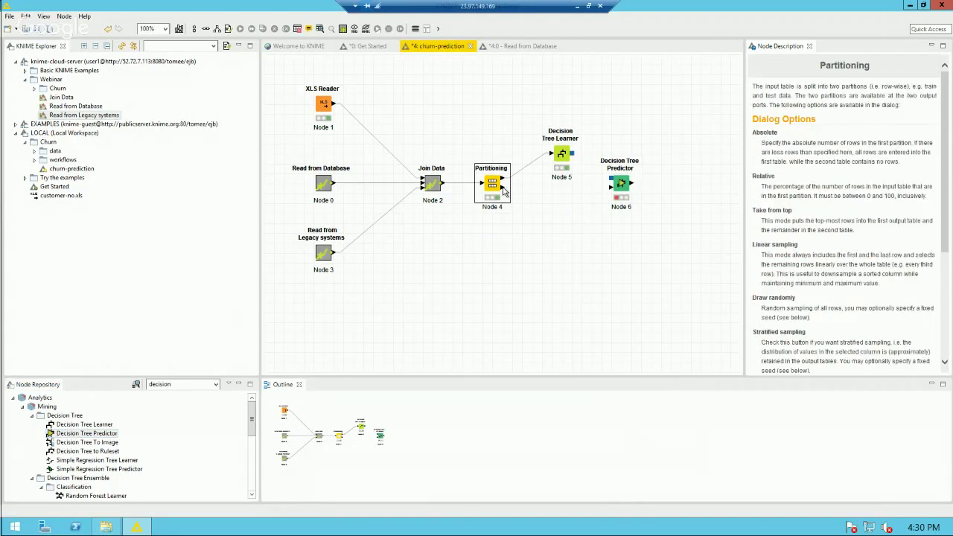
drag(504, 193, 632, 187)
click(574, 160)
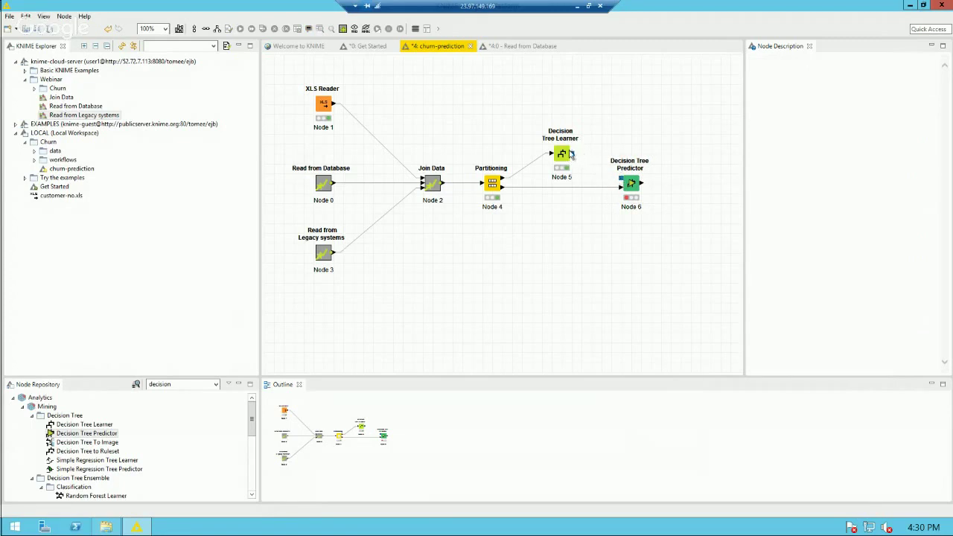
Step: Connect the Learner's model port to the Predictor and enable 'Append columns with normalized class distribution'
click(573, 157)
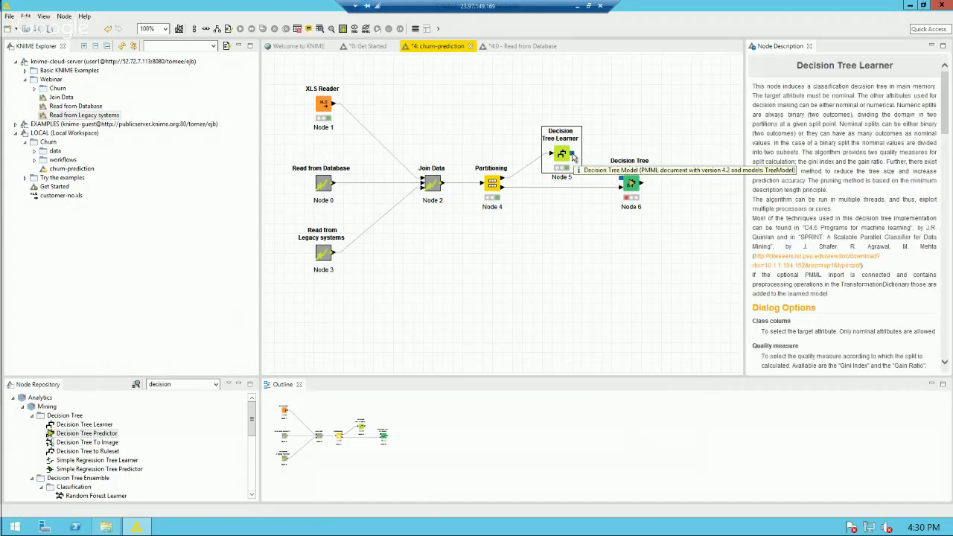
drag(573, 156, 620, 183)
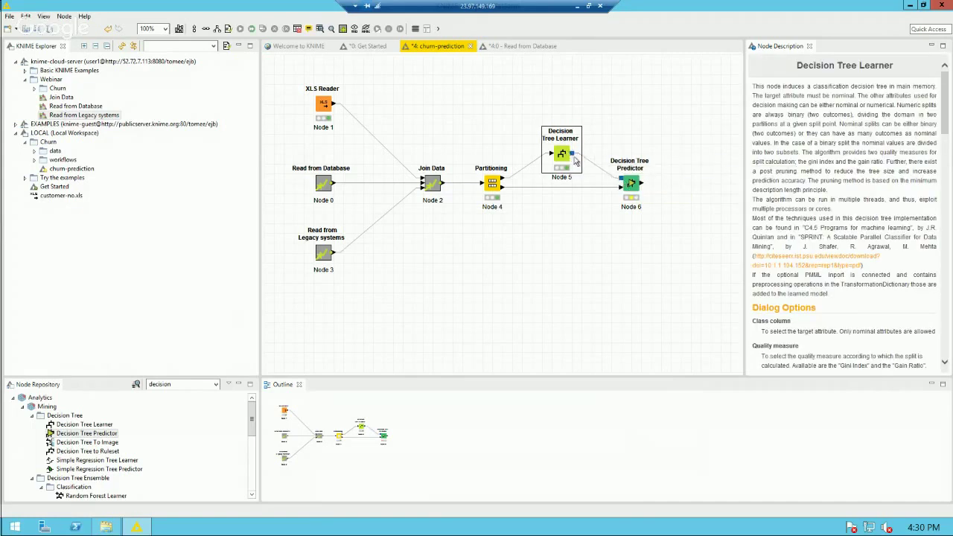
click(633, 185)
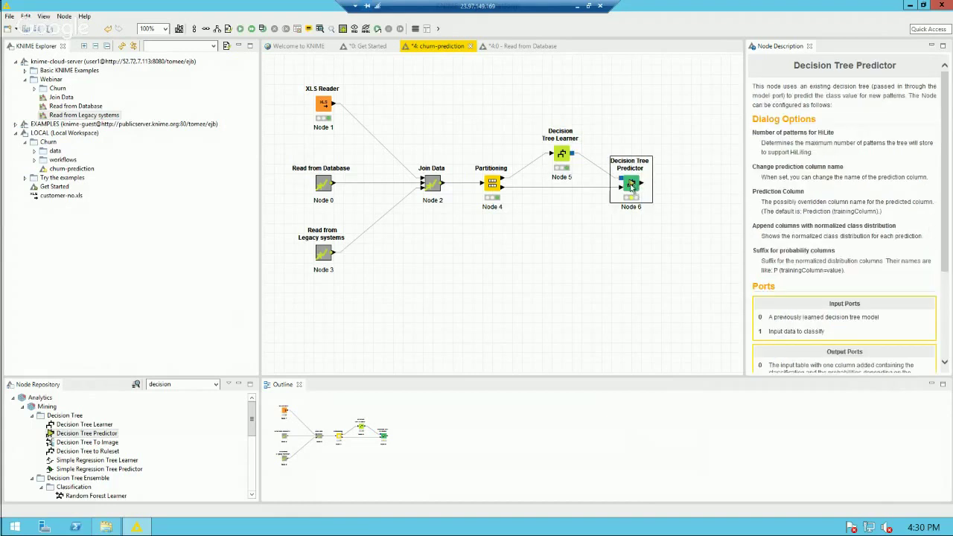
double_click(630, 188)
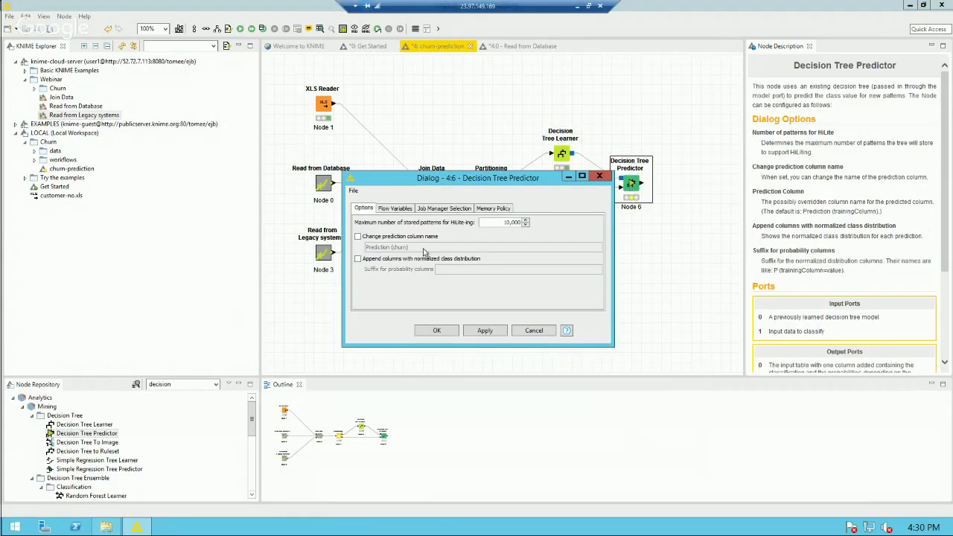
click(368, 261)
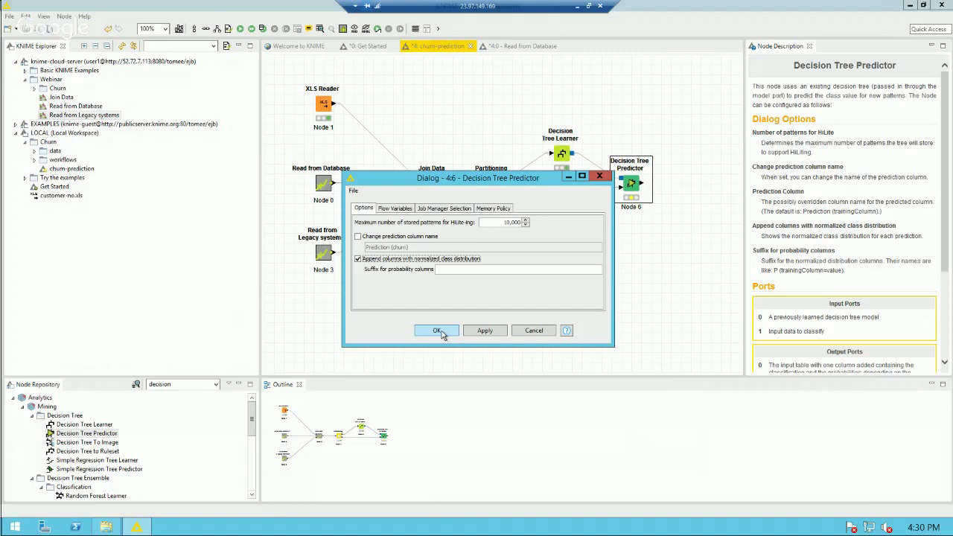
click(438, 331)
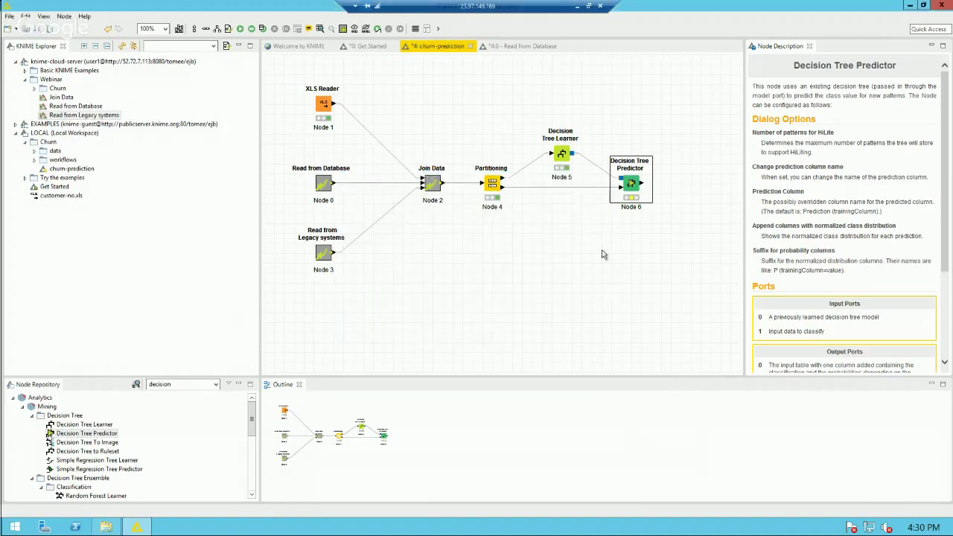
Step: Execute the Decision Tree Predictor and open its enlarged Classified Data table
right_click(632, 186)
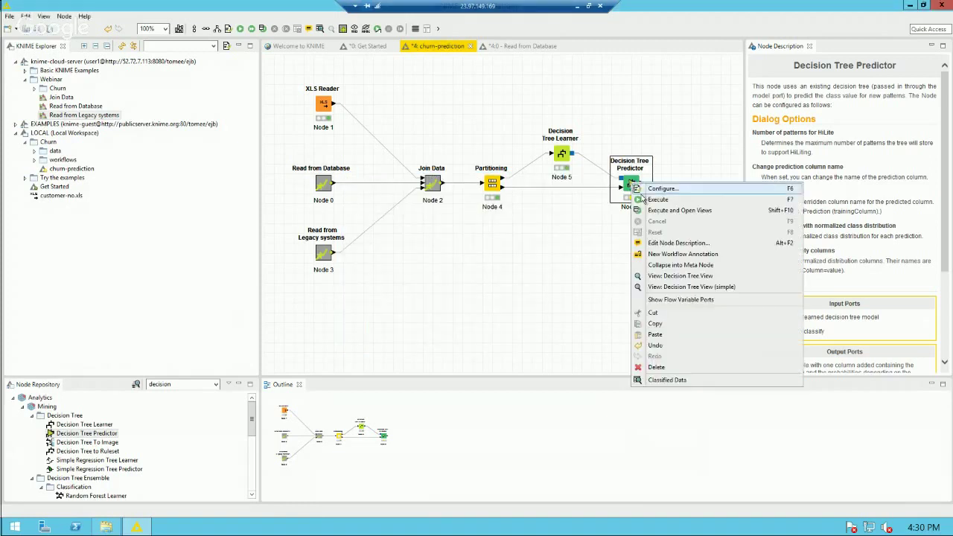
click(656, 199)
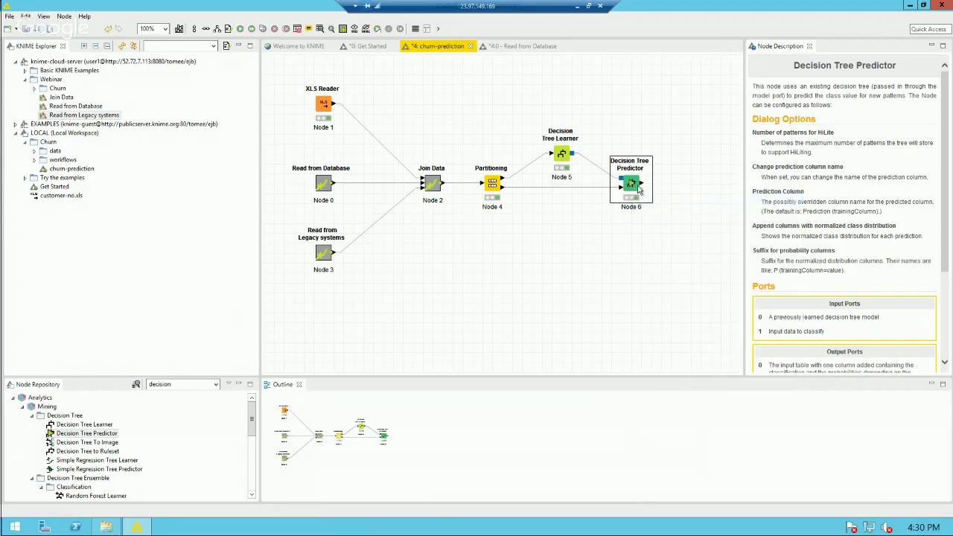
right_click(631, 186)
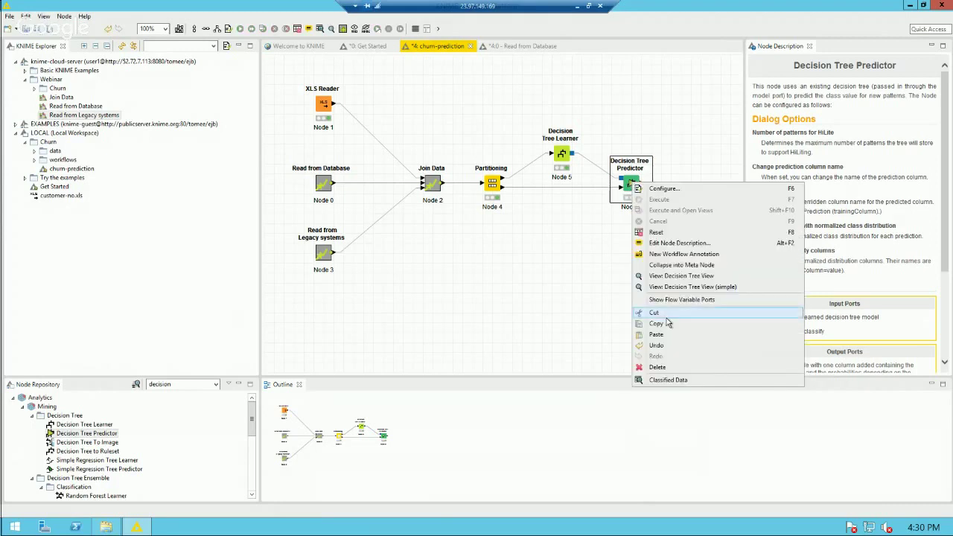
click(672, 382)
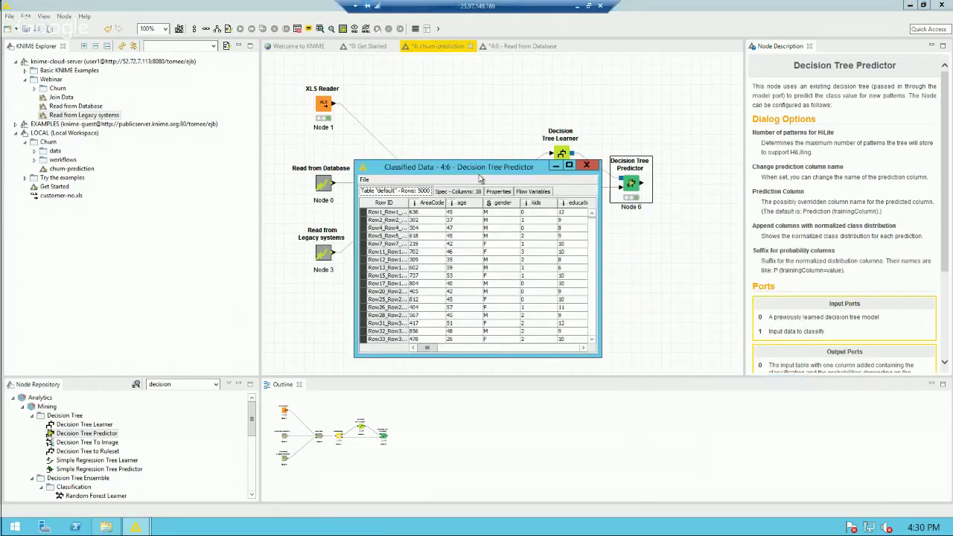
drag(471, 165, 273, 50)
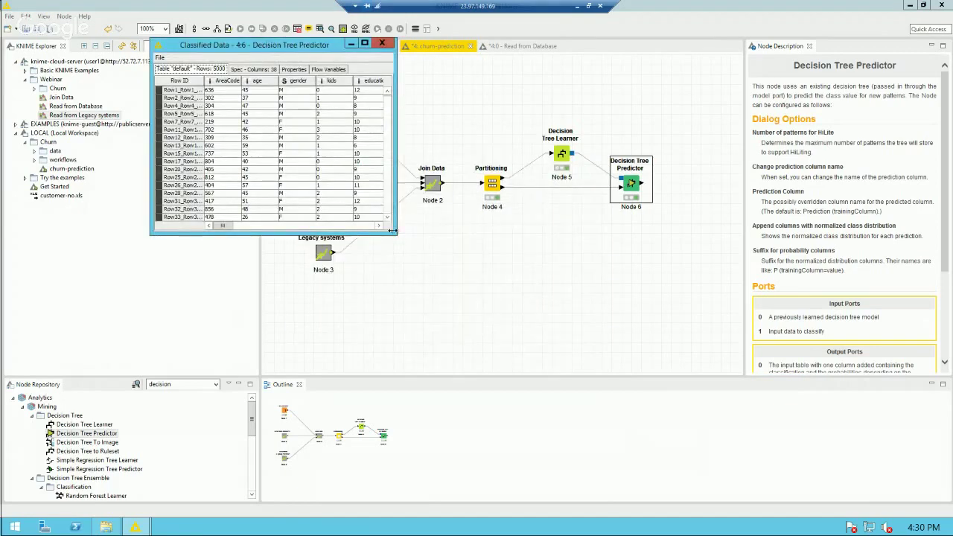
drag(397, 233, 868, 232)
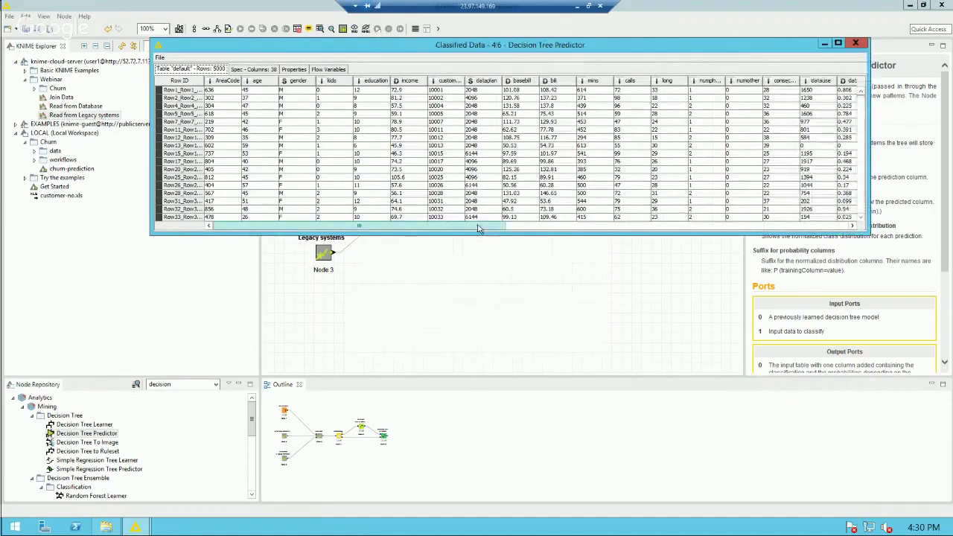
Step: Widen P (churn=N) and compare row 1's prediction against its actual churn, then close
drag(462, 225, 848, 233)
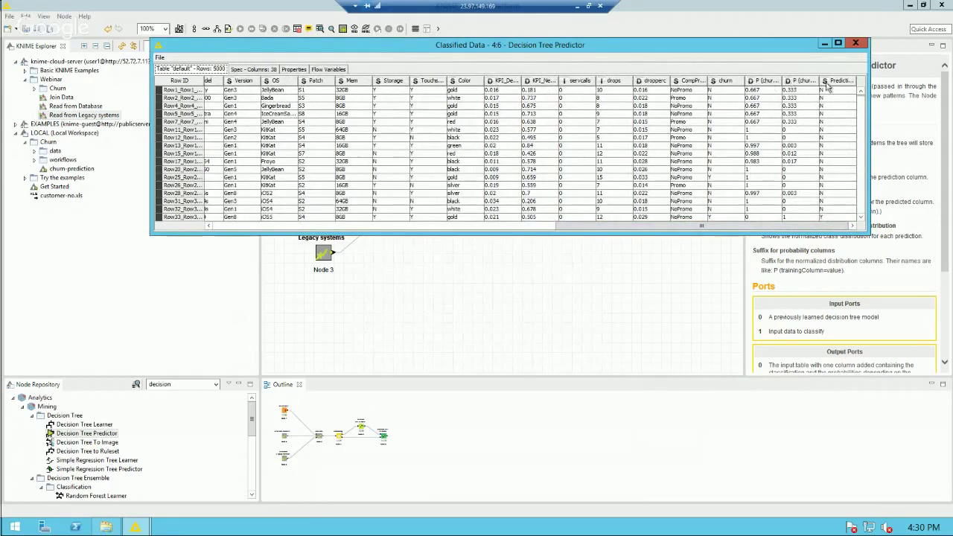
drag(783, 80, 838, 80)
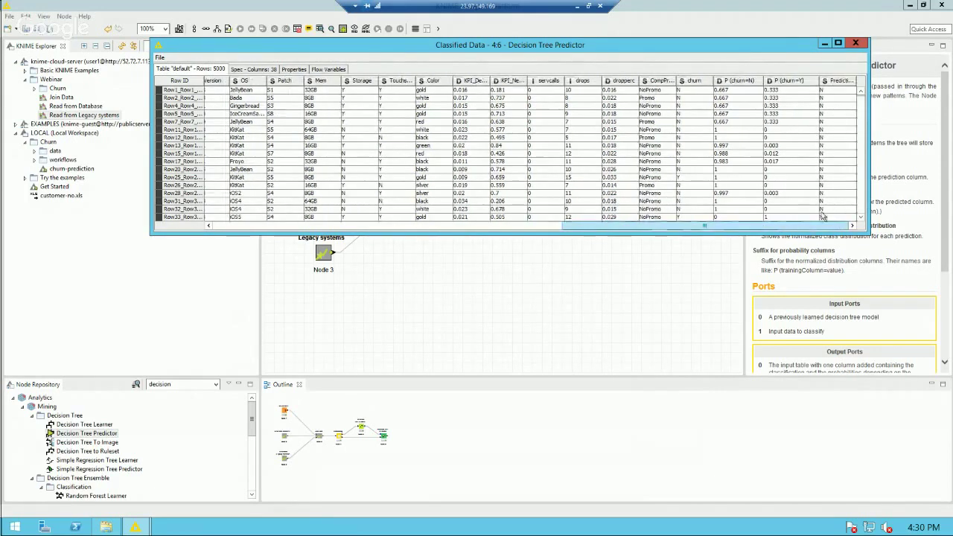
click(825, 91)
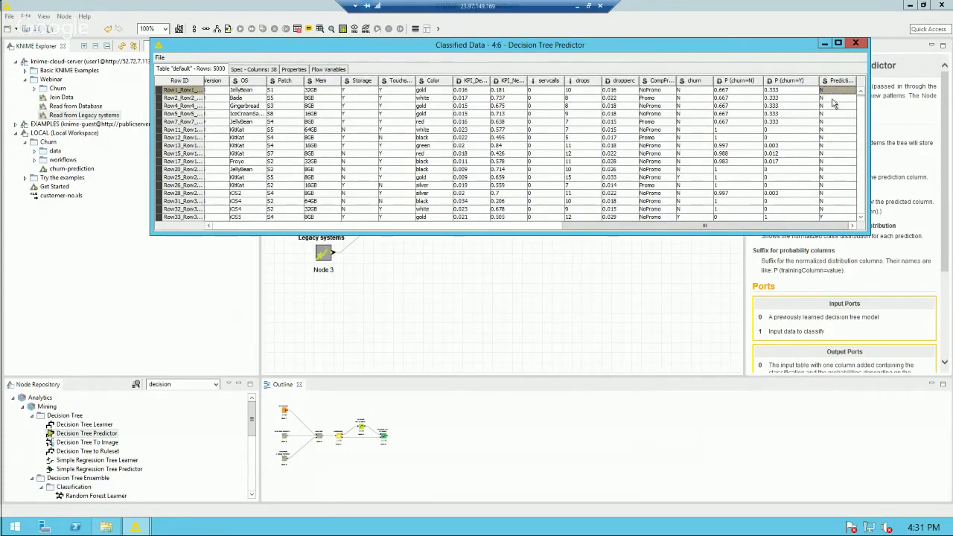
click(684, 92)
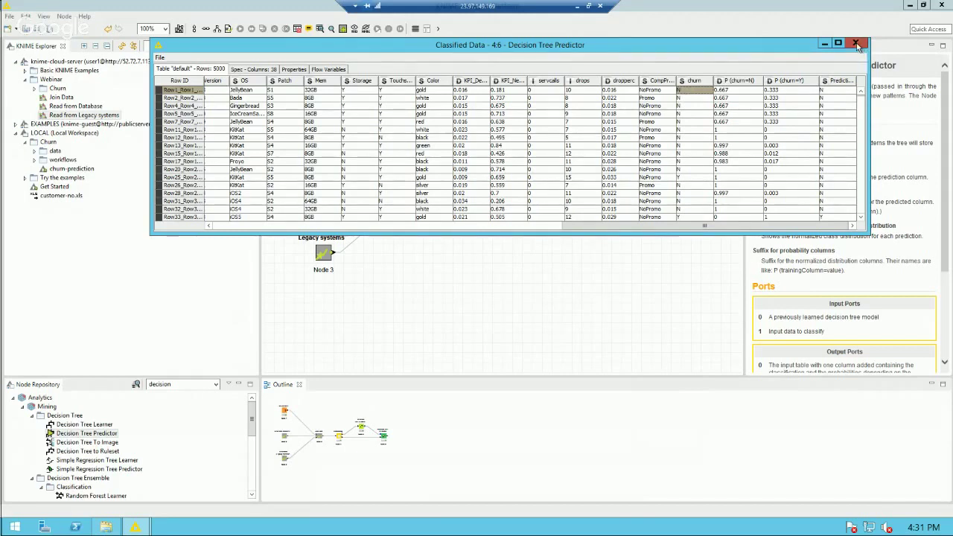
click(857, 44)
click(706, 99)
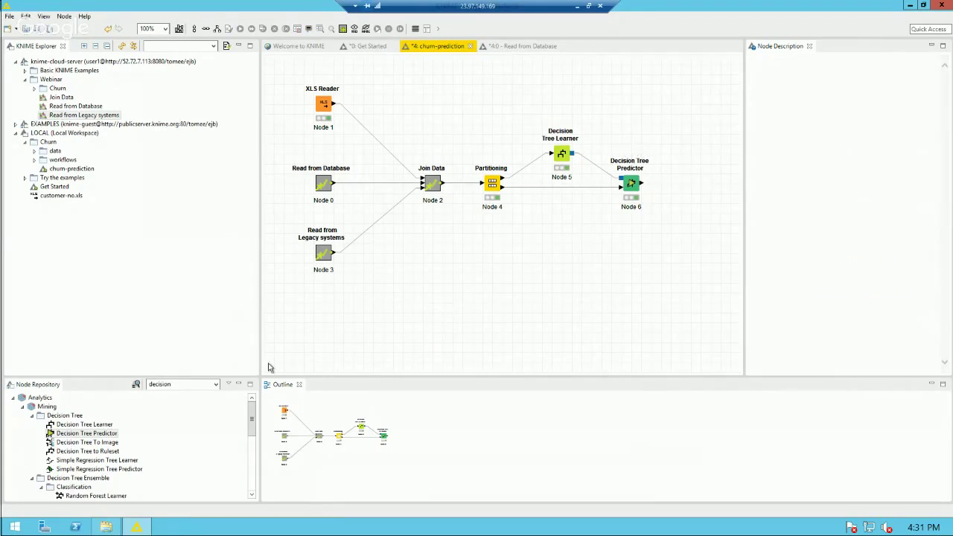
Step: Search 'scorer' and add a Scorer node connected after the Decision Tree Predictor
double_click(176, 384)
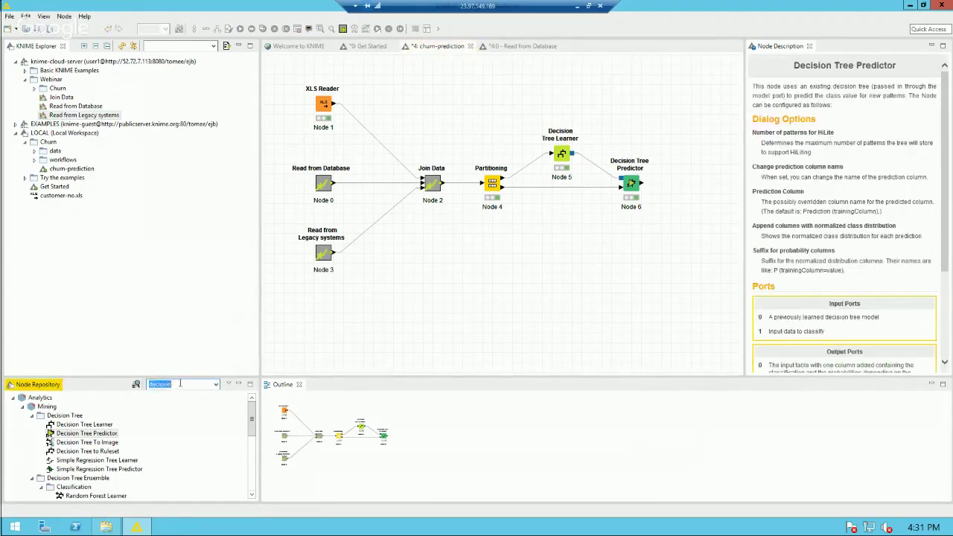
text(scorer)
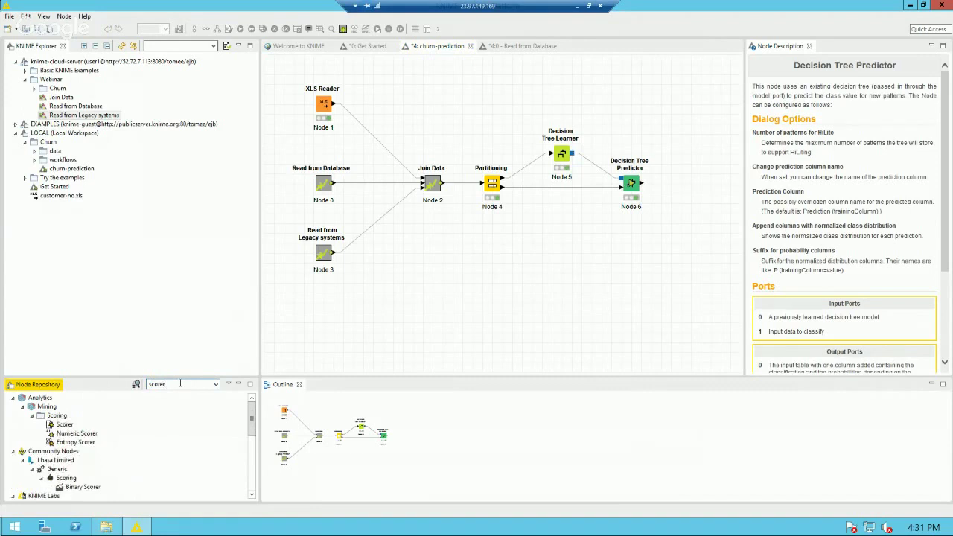
click(637, 183)
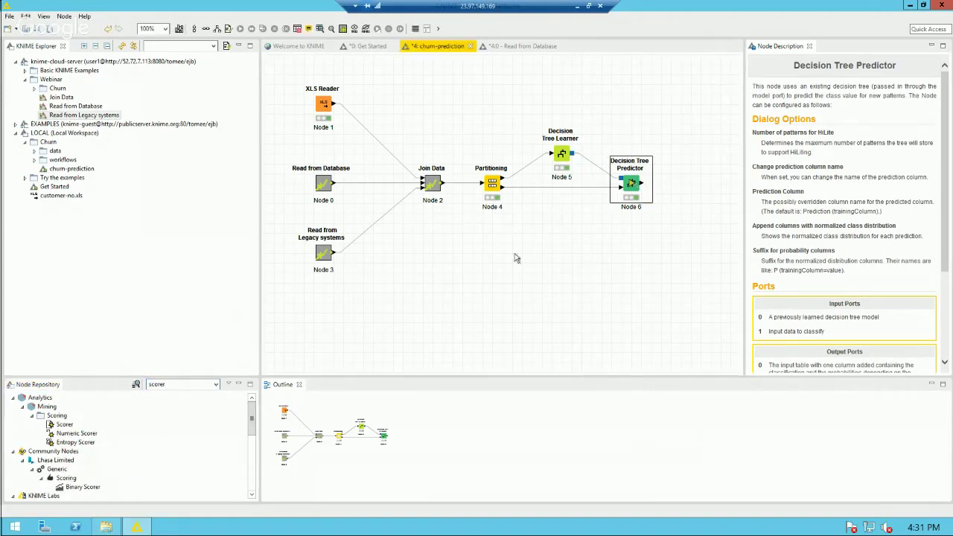
double_click(64, 424)
drag(681, 186, 690, 154)
Step: Score churn against the prediction and review the confusion matrix showing 95.3% accuracy
double_click(689, 154)
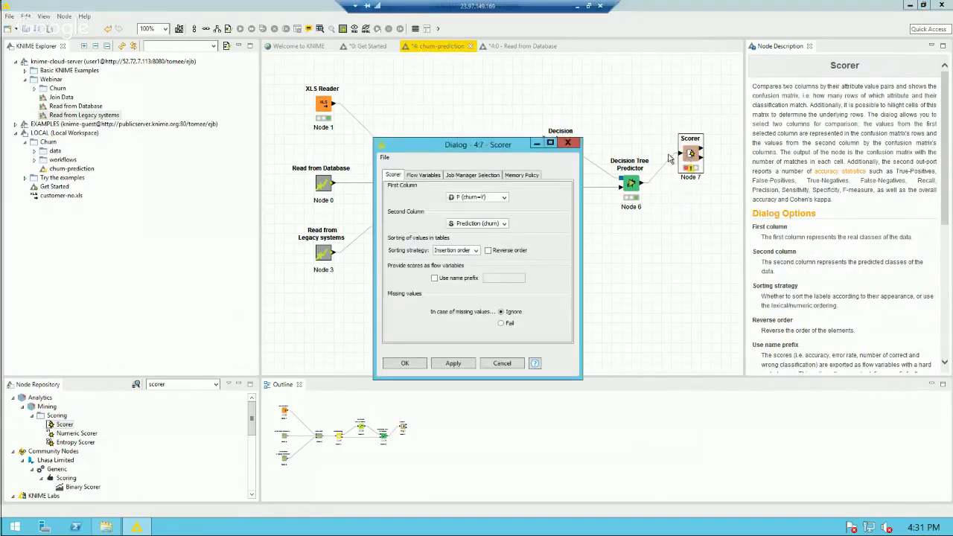
click(489, 198)
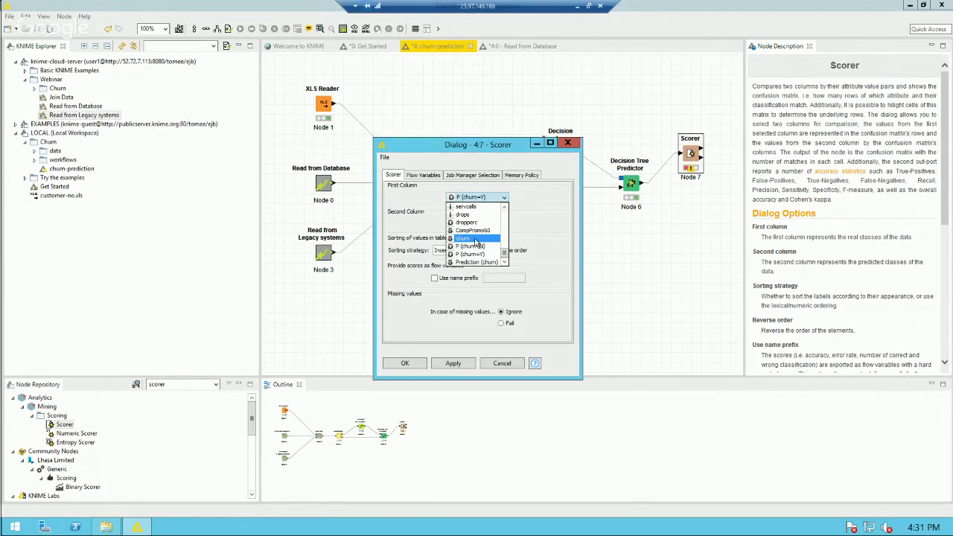
click(475, 240)
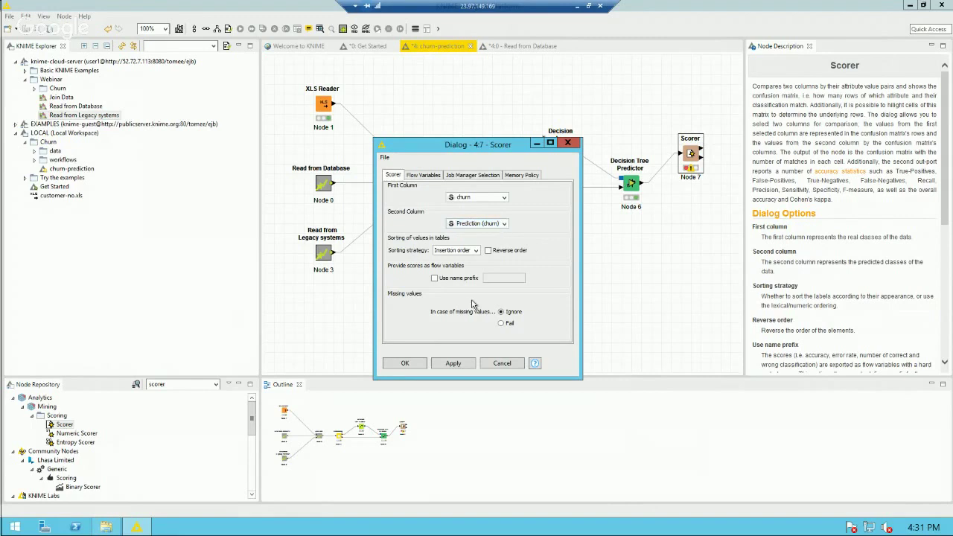
click(409, 364)
right_click(692, 157)
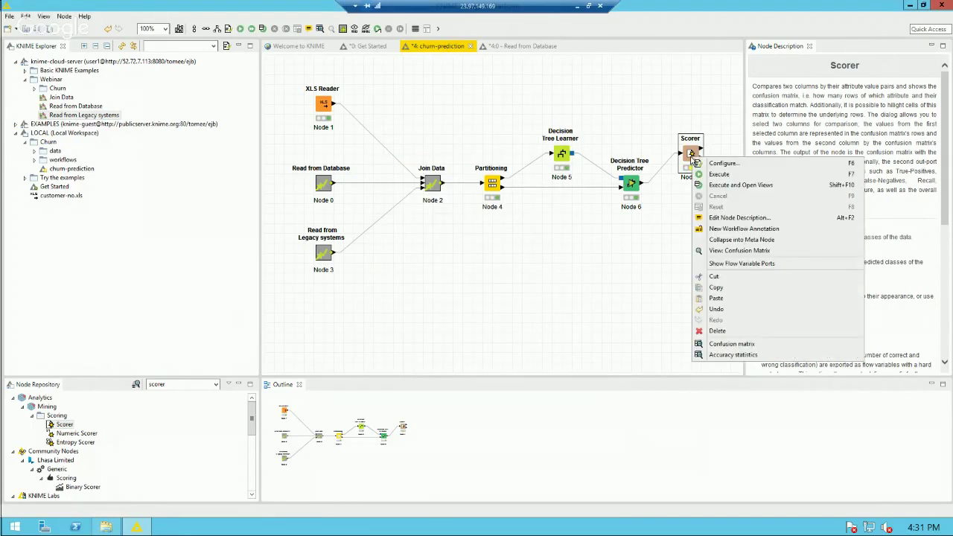
click(720, 186)
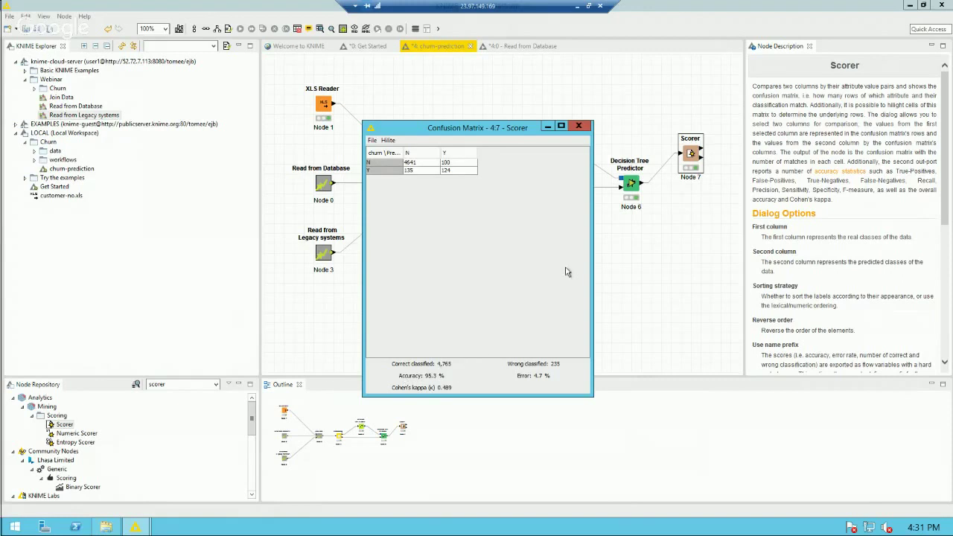
click(582, 128)
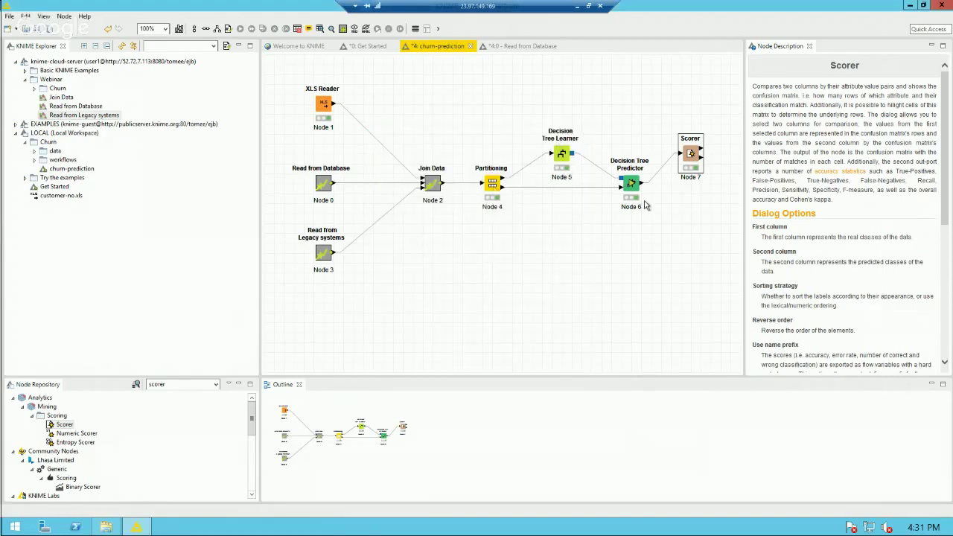
Step: Search 'roc' and add a ROC Curve node fed by the Decision Tree Predictor
click(190, 384)
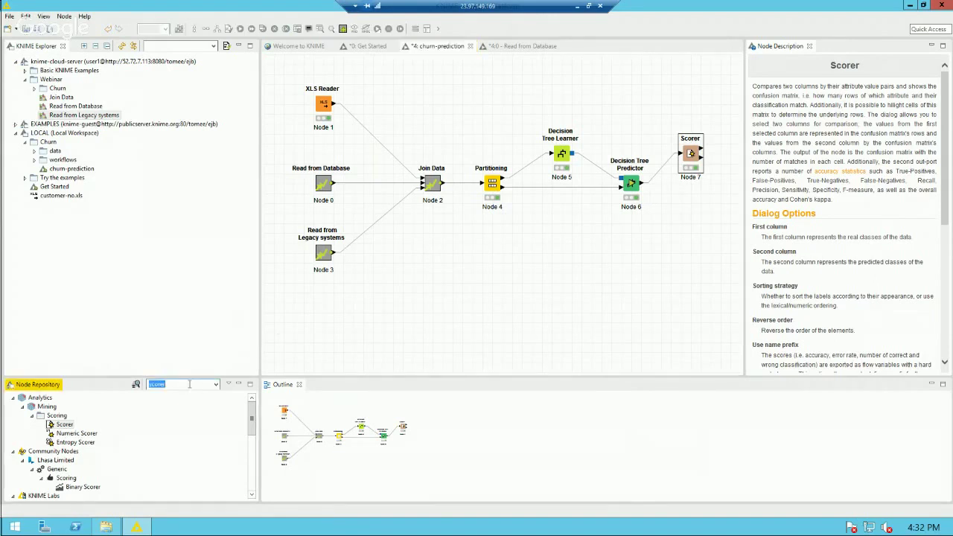
text(roc)
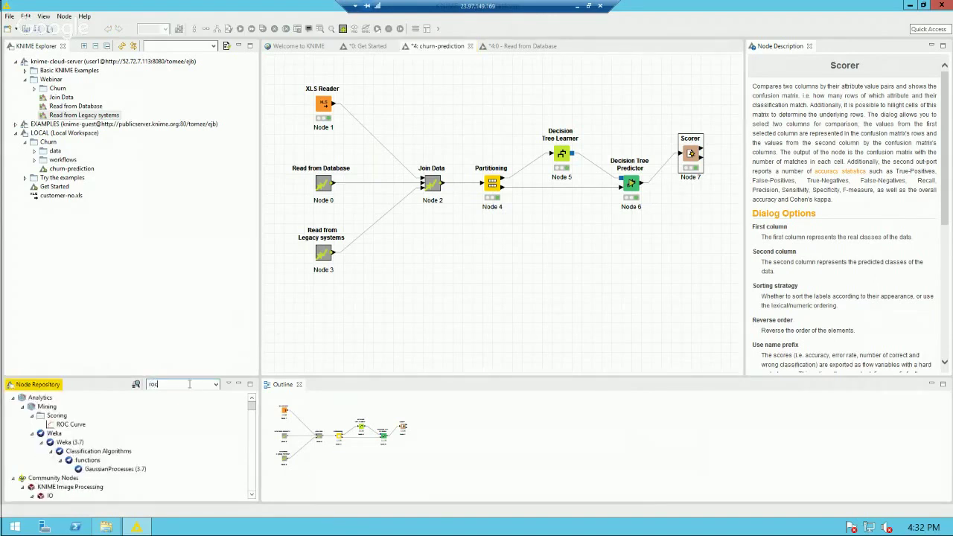
drag(71, 425, 696, 217)
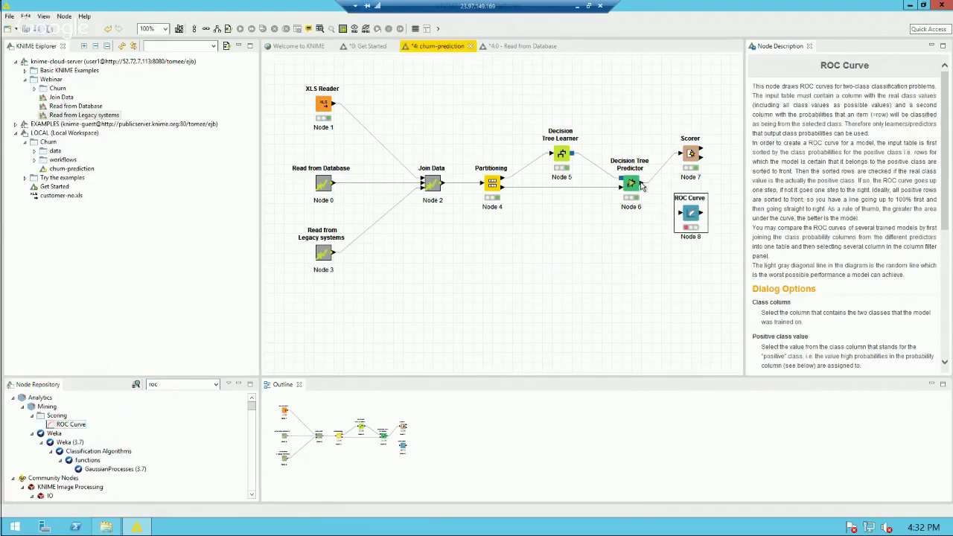
drag(642, 186, 689, 225)
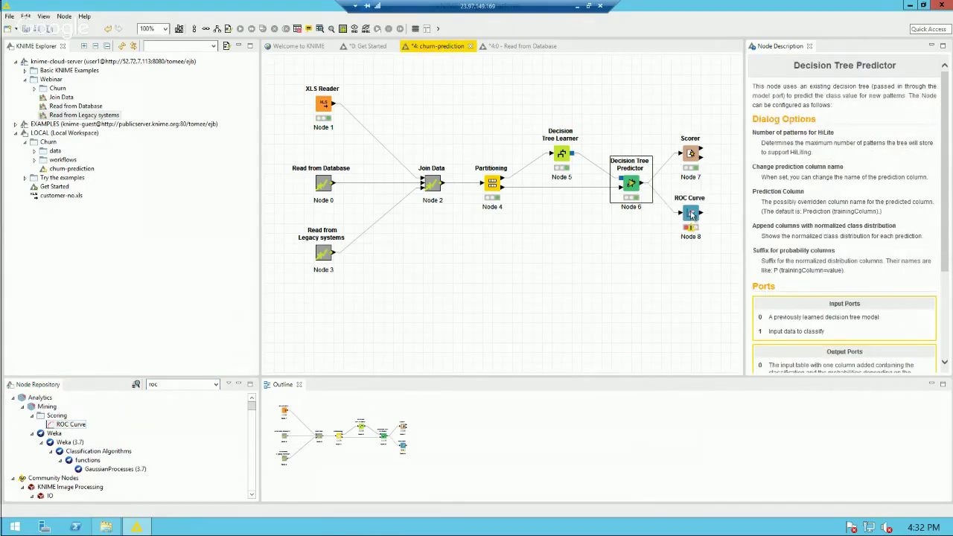
Step: Configure ROC Curve with class column churn, positive value Y, and column P (churn=Y)
double_click(691, 214)
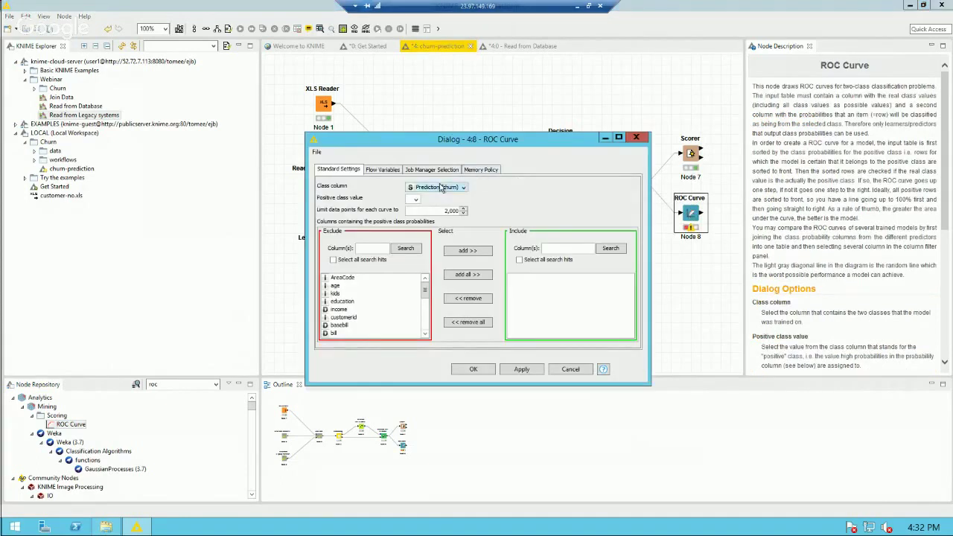
click(440, 187)
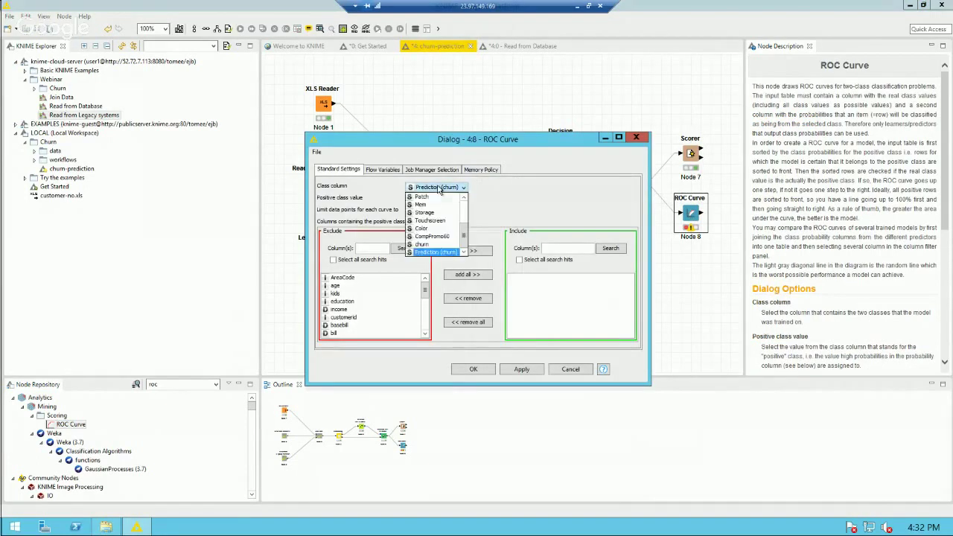
click(437, 250)
click(414, 199)
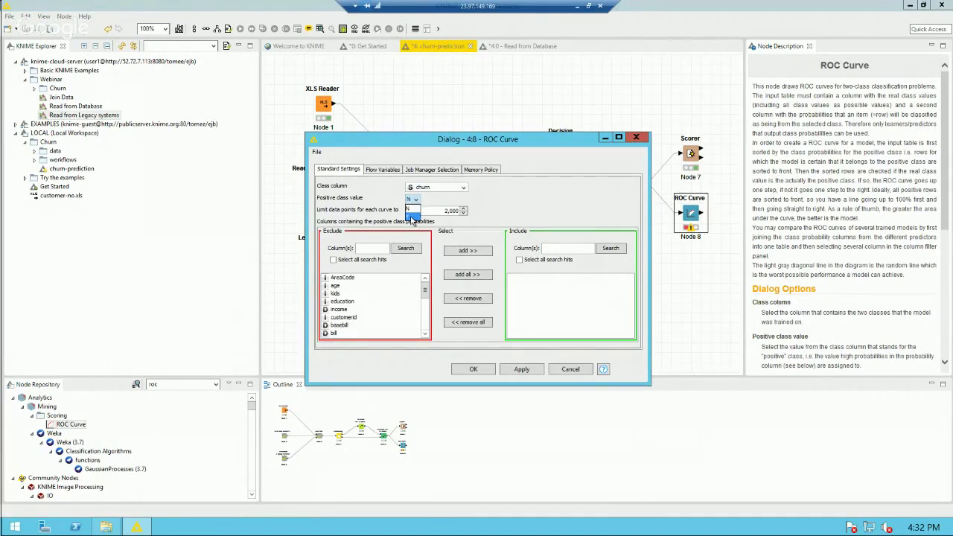
click(412, 218)
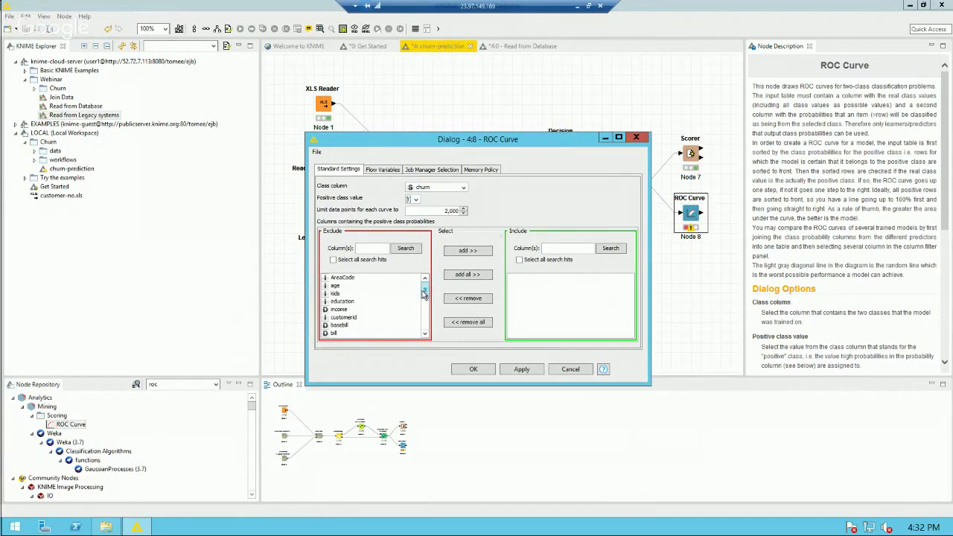
drag(423, 294, 424, 321)
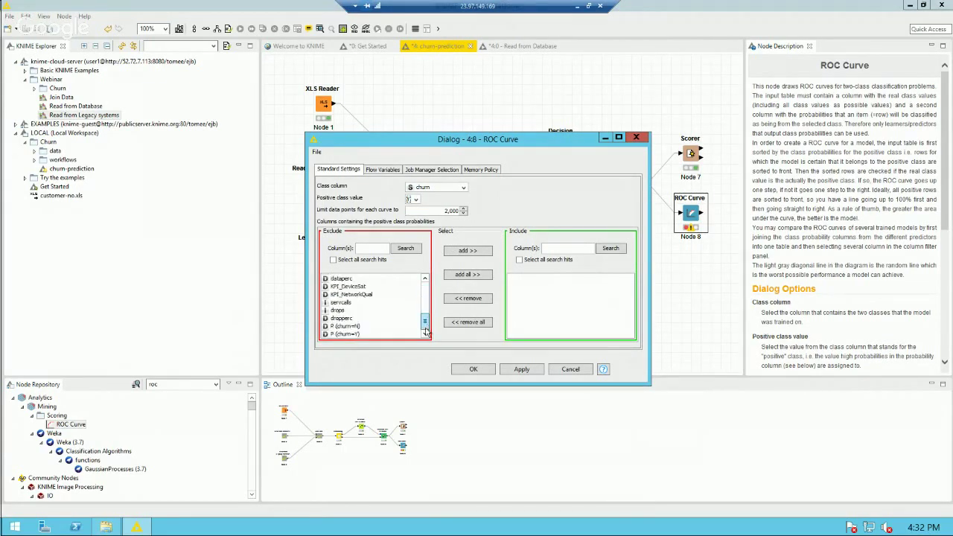
click(341, 333)
click(467, 250)
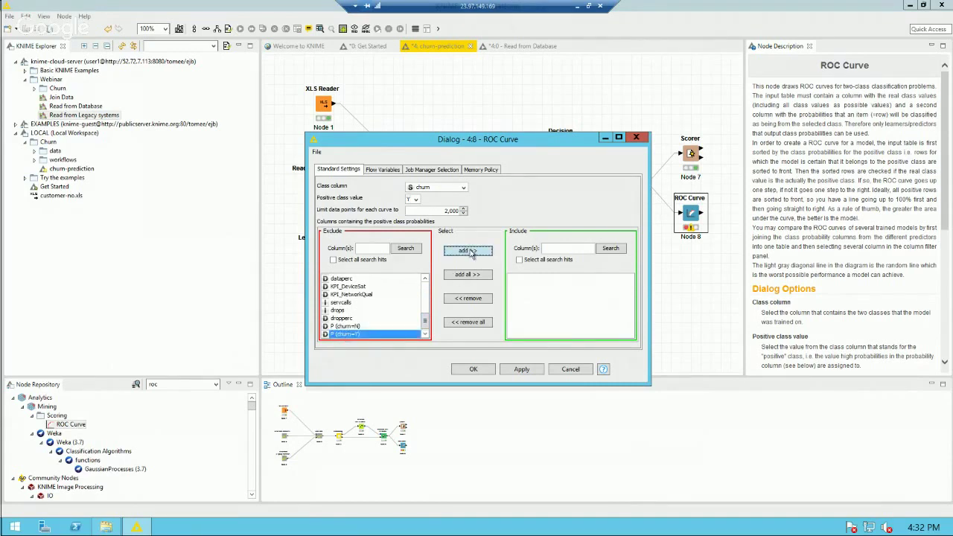
click(473, 369)
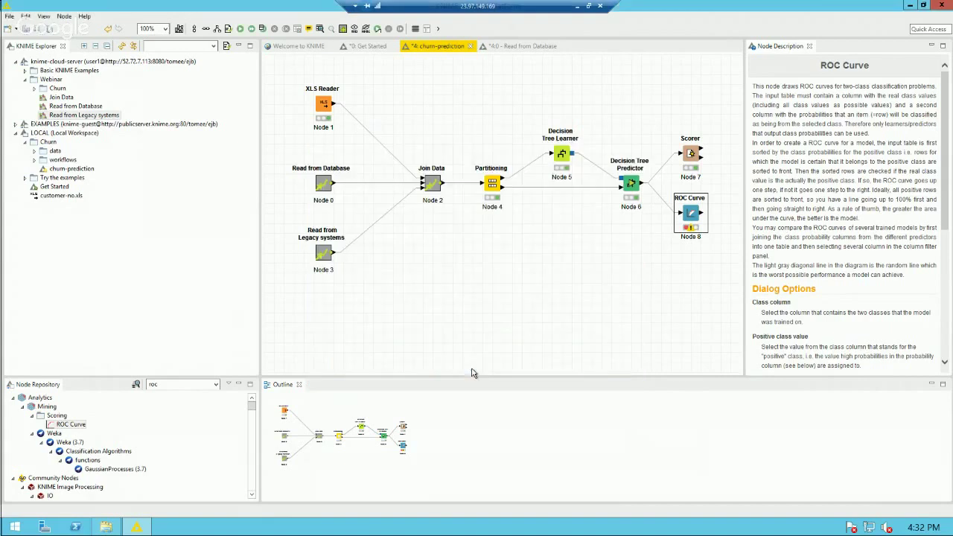
Step: Execute the ROC Curve node, review its curve, then select the Partitioning-to-ROC Curve nodes
right_click(692, 214)
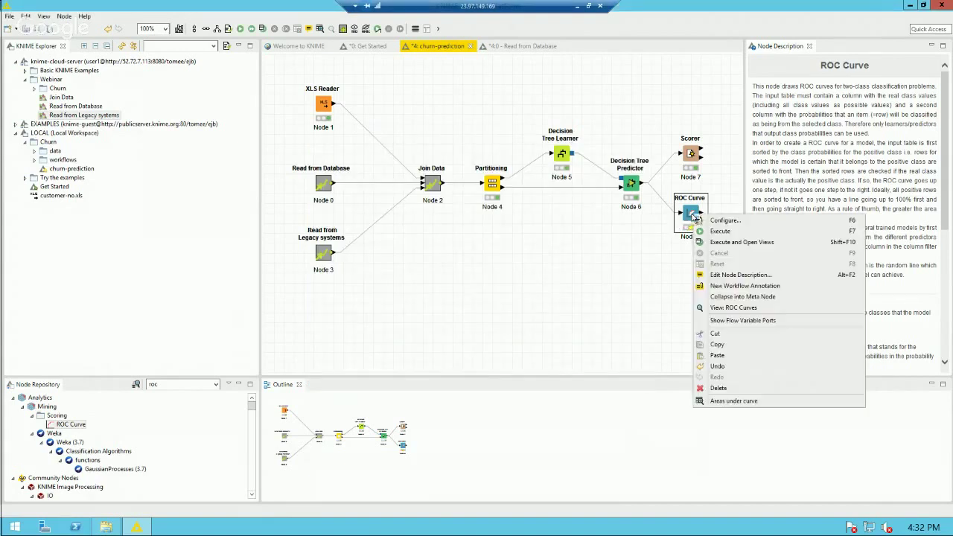
click(732, 243)
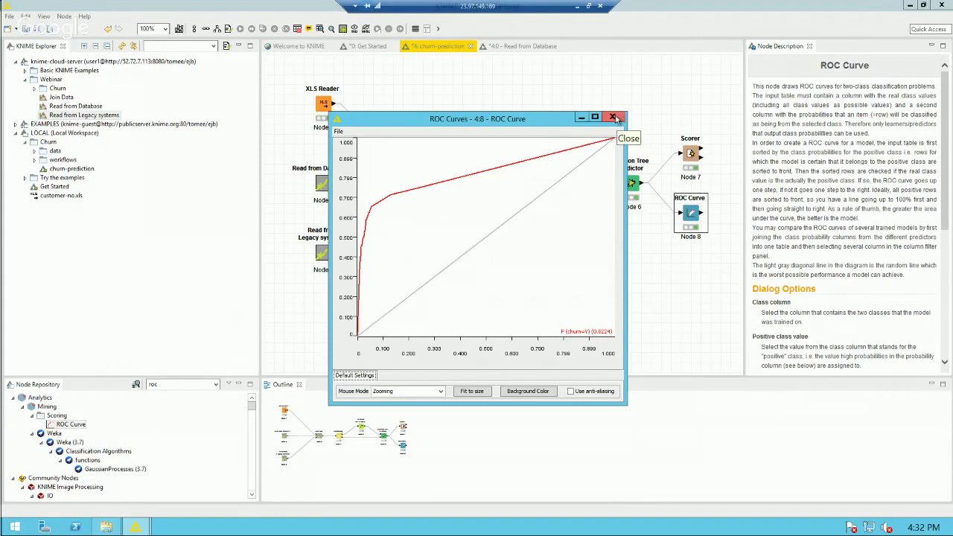
click(612, 117)
click(604, 105)
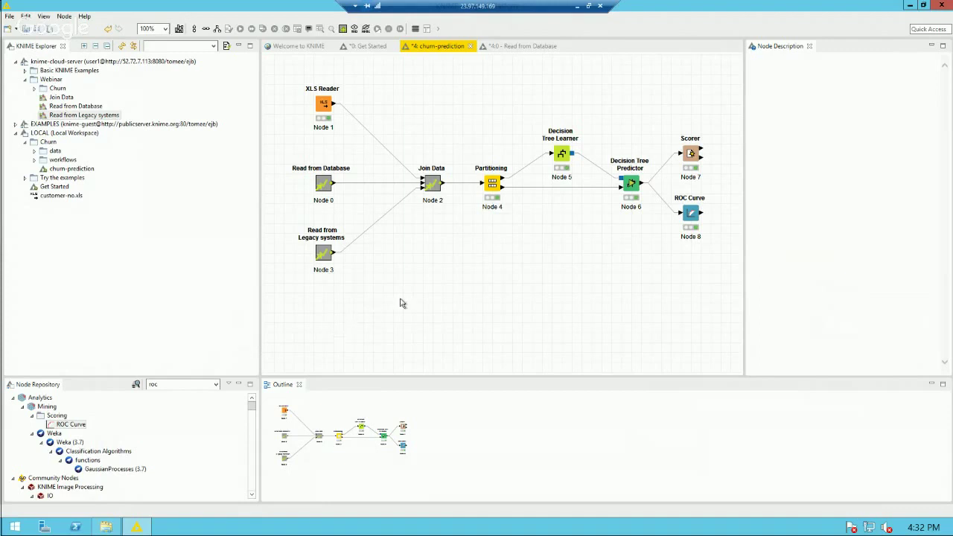
drag(479, 114, 707, 259)
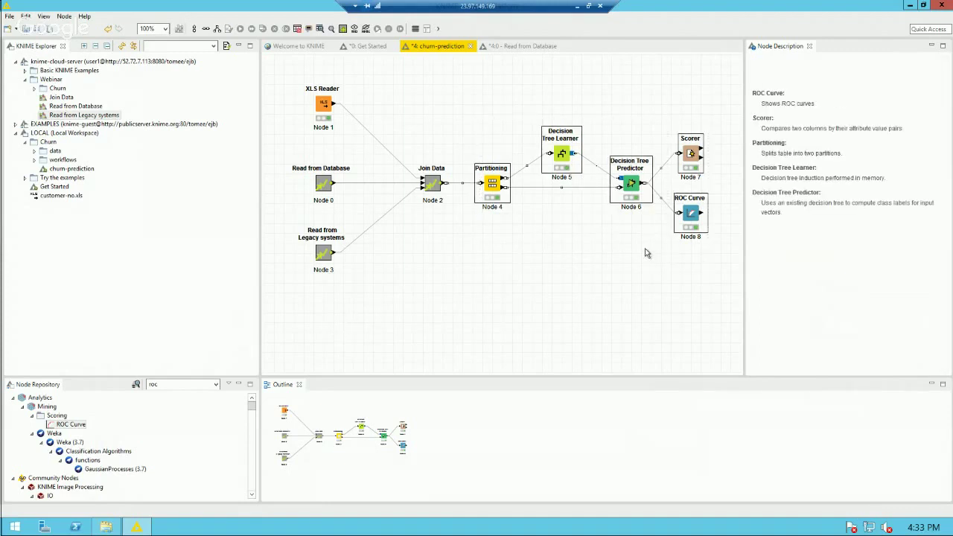
Step: Paste the copied branch below the original and connect Join Data to its Partitioning node
key(ctrl+v)
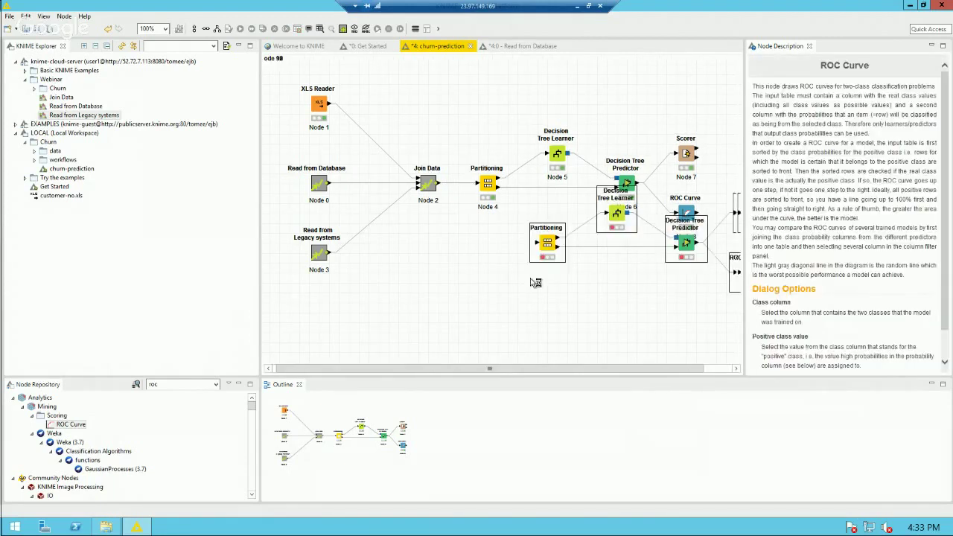
drag(535, 282, 454, 322)
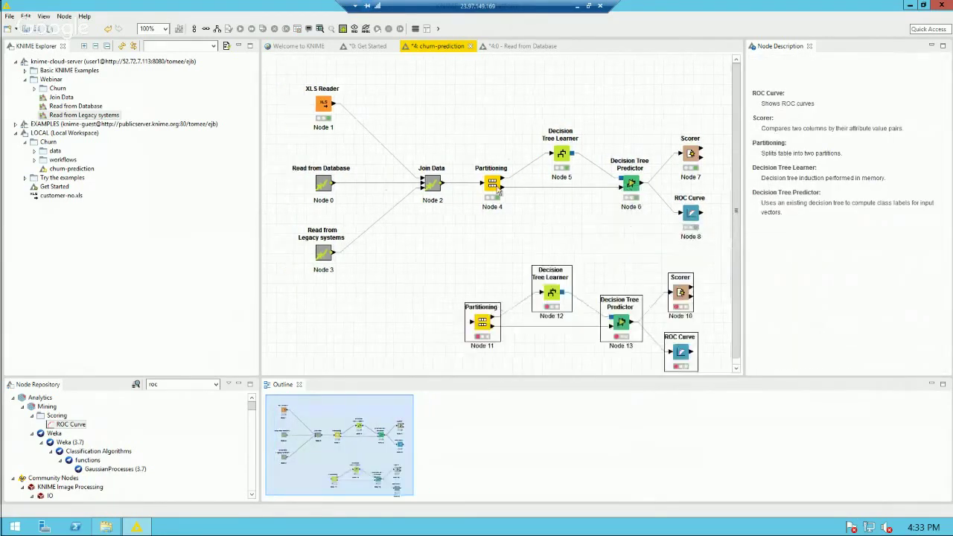
drag(445, 188, 480, 334)
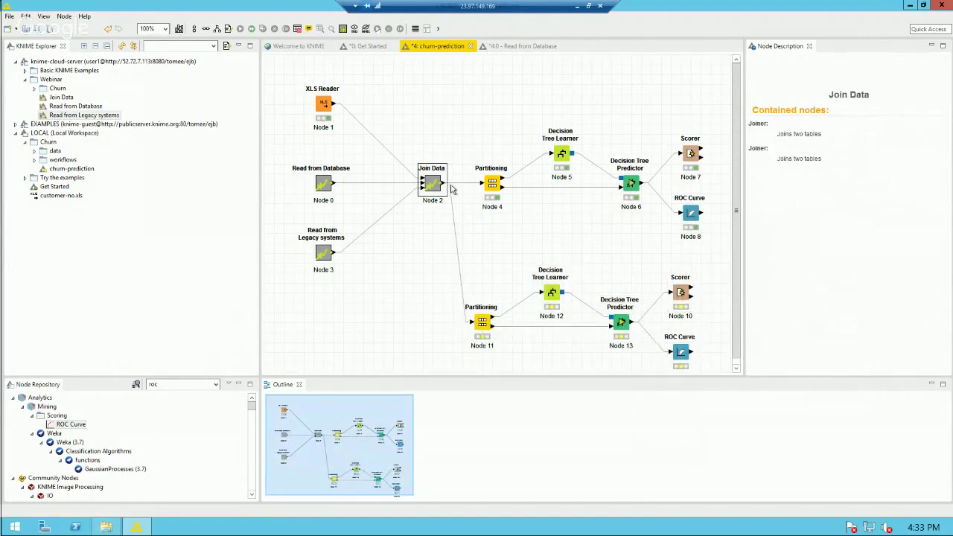
Step: Replace the copied tree nodes with Random Forest Learner and Random Forest Predictor, linking the model between them
click(183, 385)
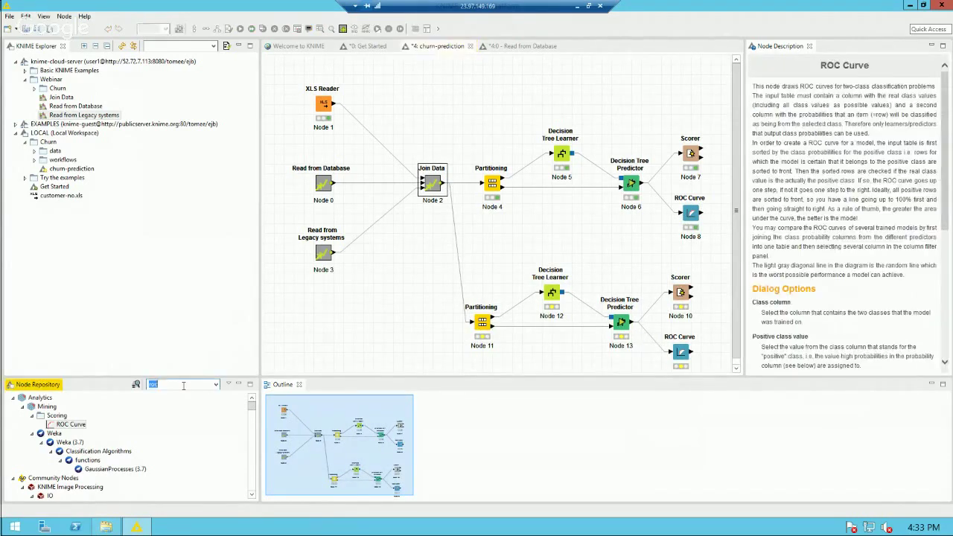
text(random)
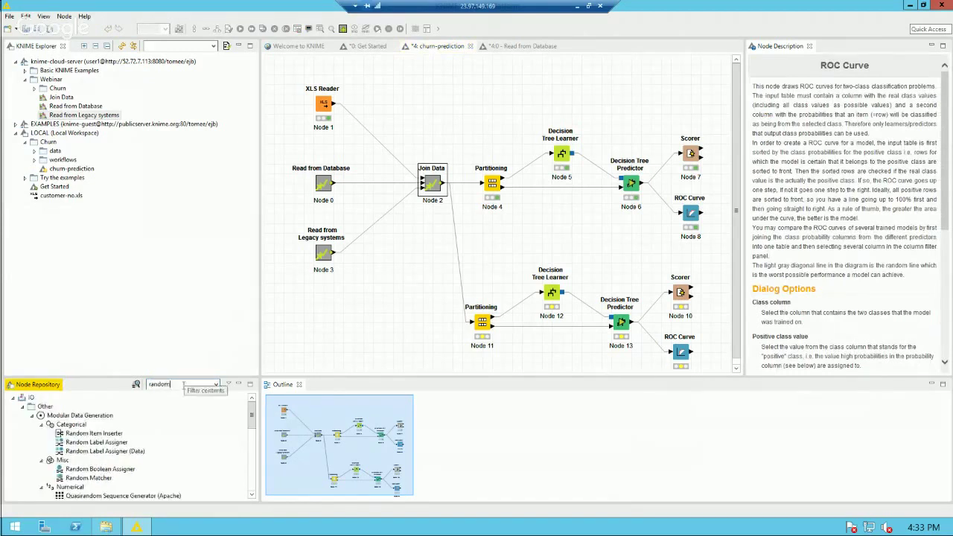
text( f)
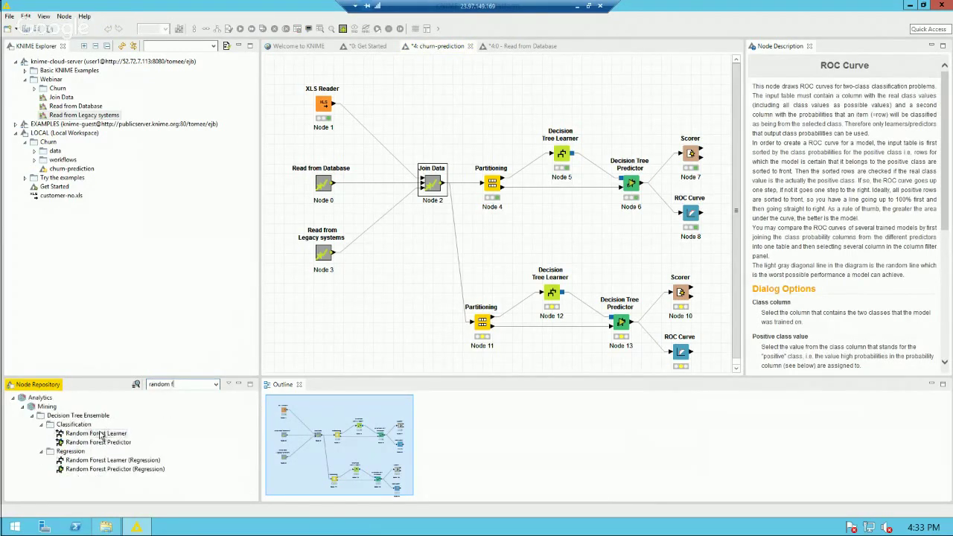
drag(96, 433, 551, 294)
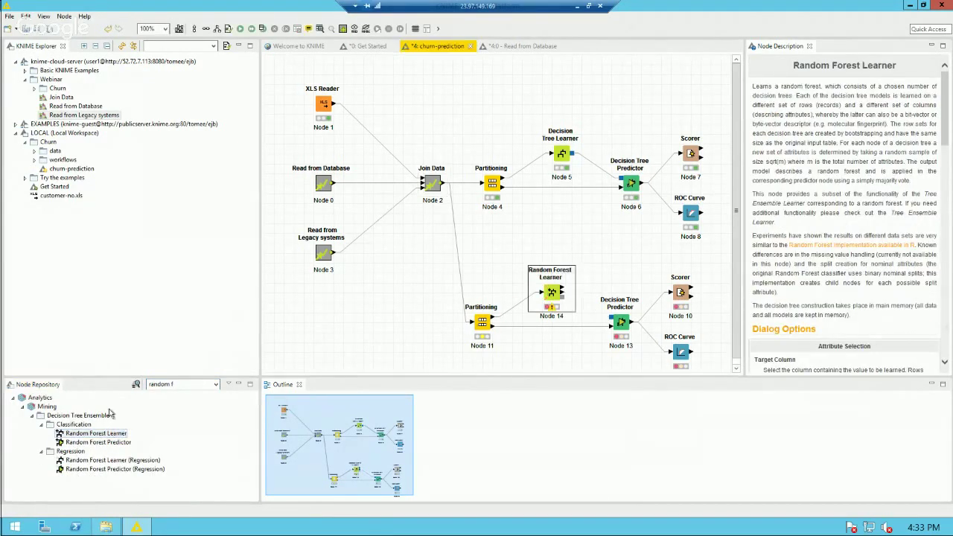
drag(97, 442, 622, 331)
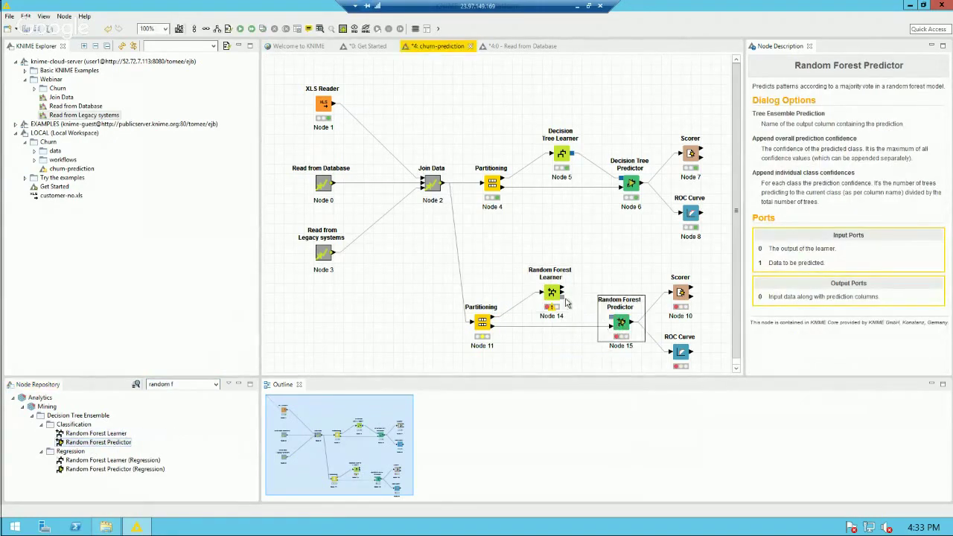
drag(563, 297, 609, 325)
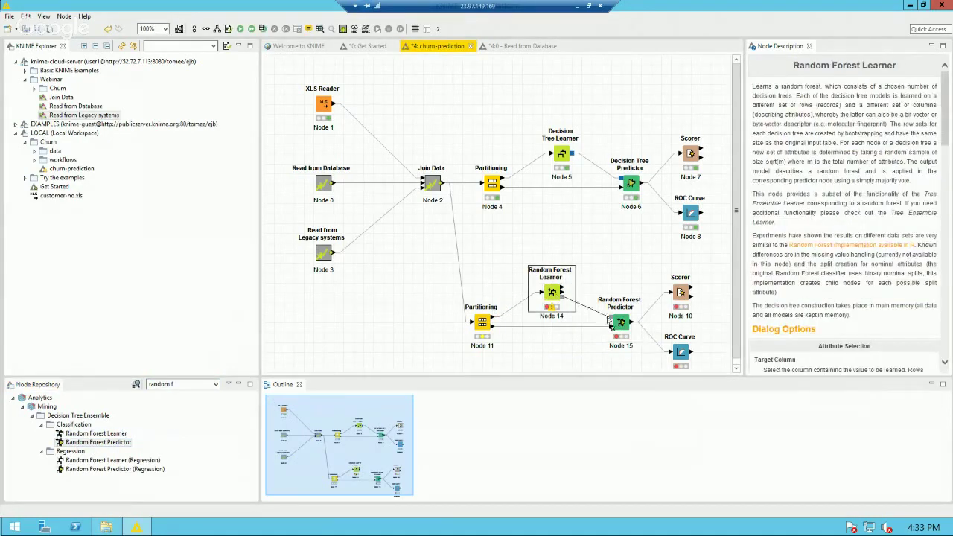
double_click(552, 293)
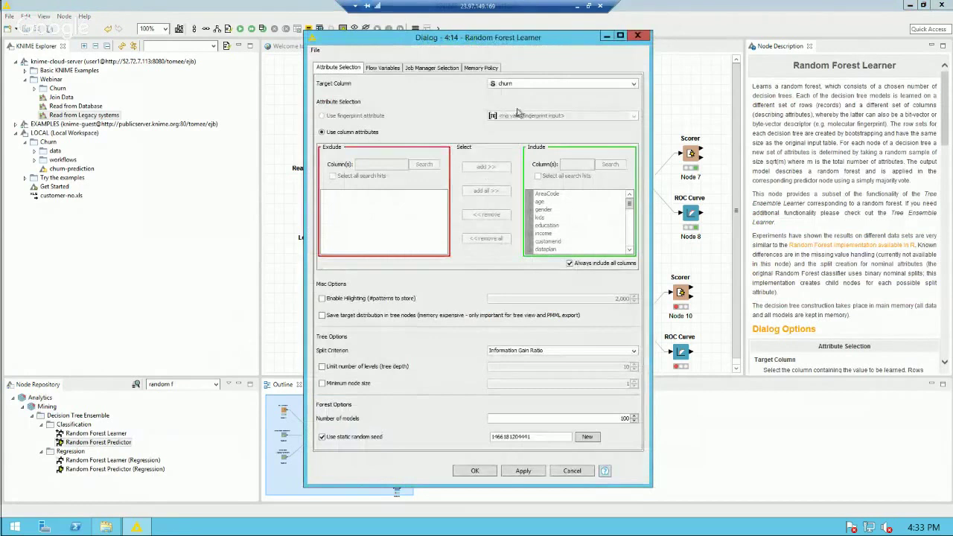
Step: Accept the Random Forest Learner and Random Forest Predictor settings
click(462, 476)
click(622, 326)
double_click(622, 326)
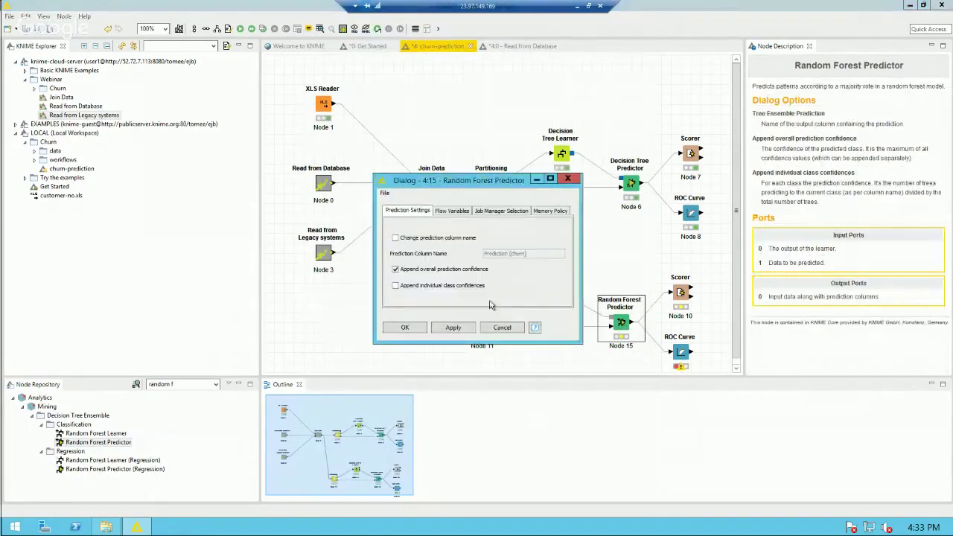
click(413, 328)
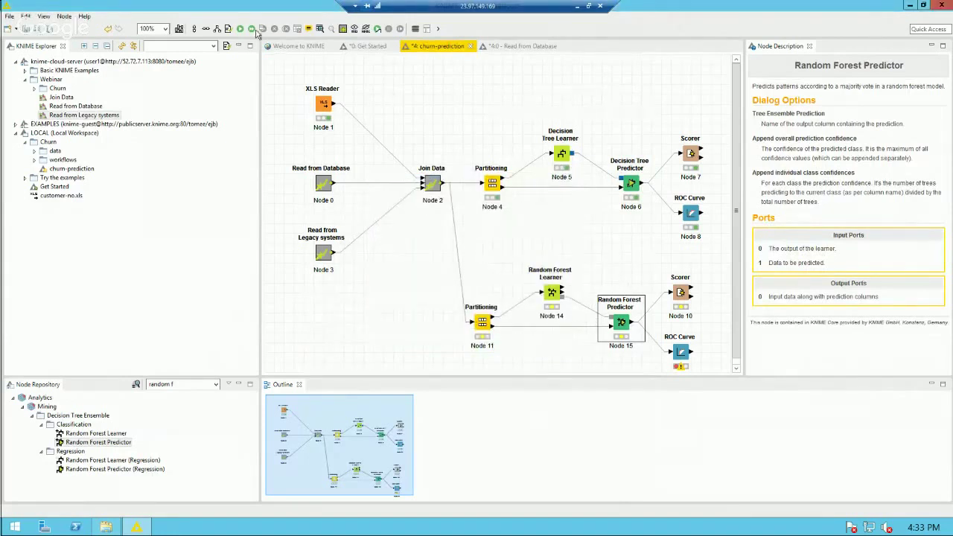
Step: Cancel the second ROC Curve's settings after they are rejected as invalid
double_click(680, 351)
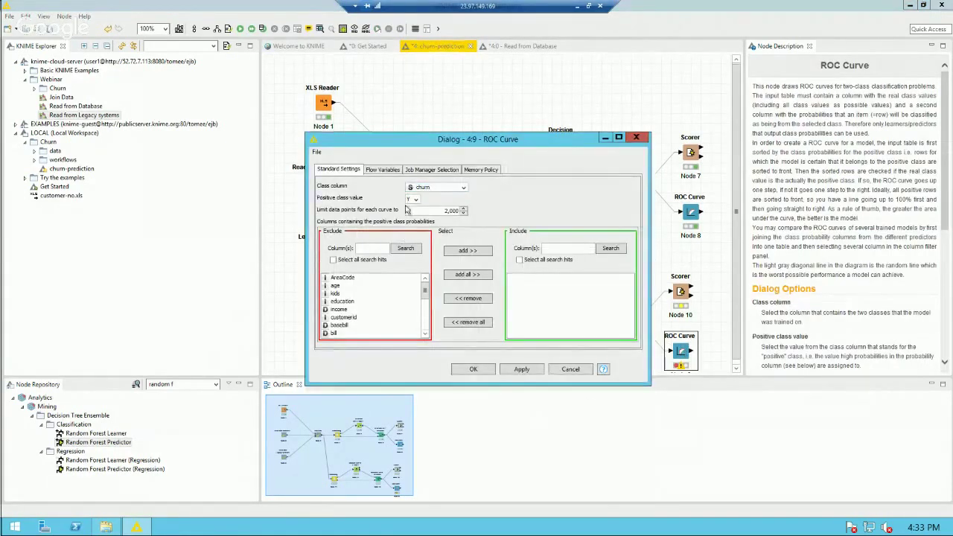
scroll(424, 305, down, 4)
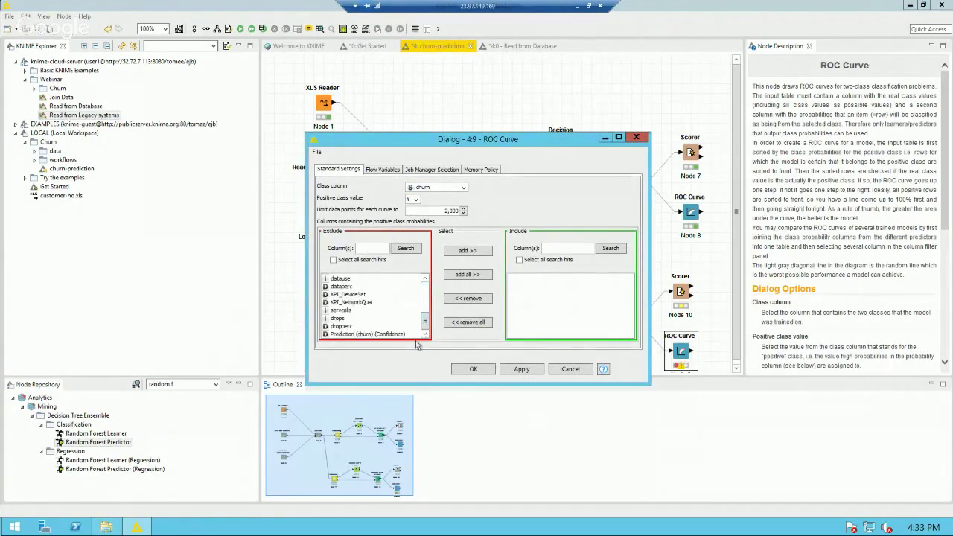
click(475, 370)
click(544, 308)
click(570, 370)
click(621, 321)
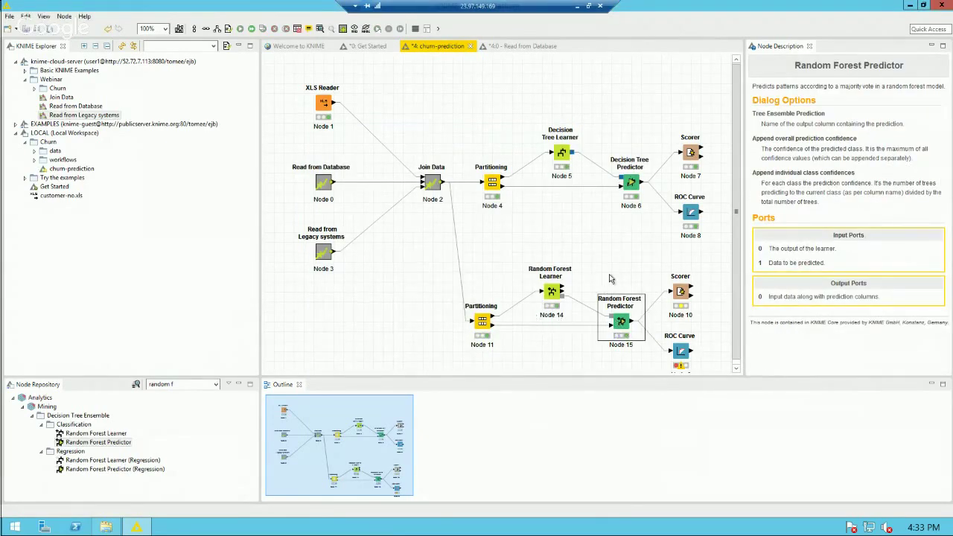
click(679, 295)
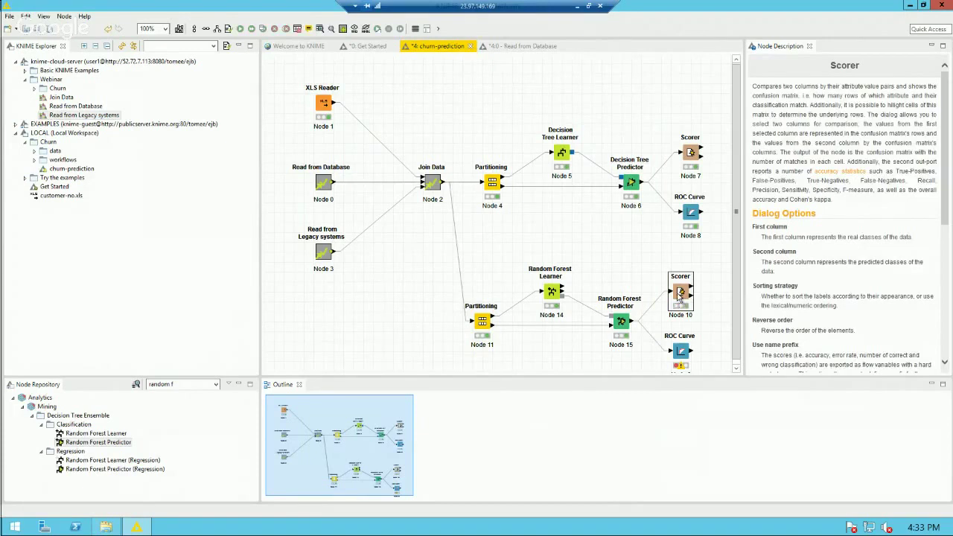
right_click(679, 295)
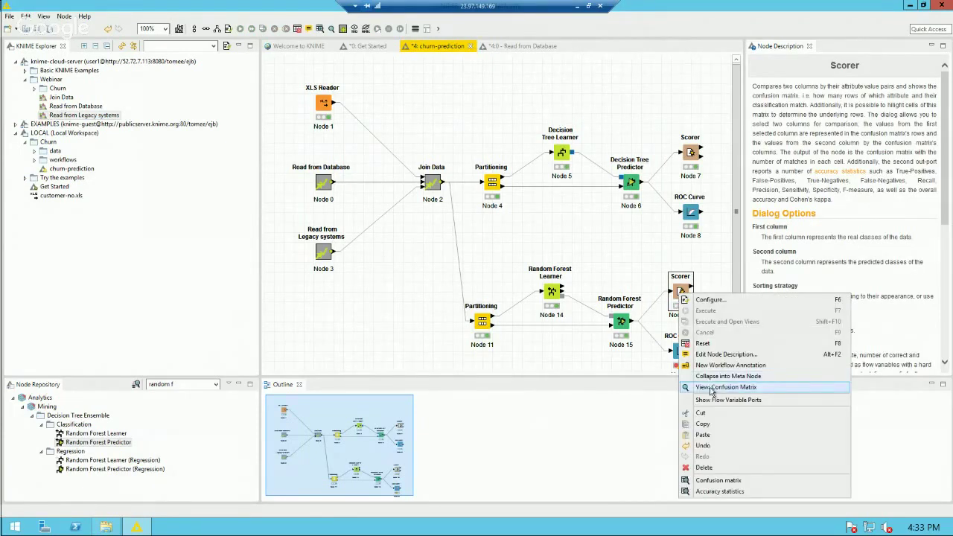
click(711, 387)
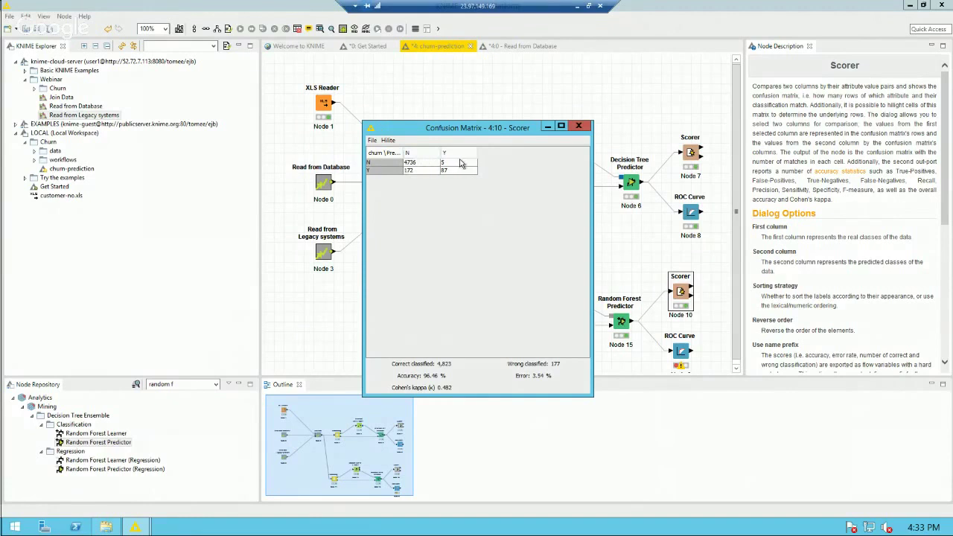
click(579, 127)
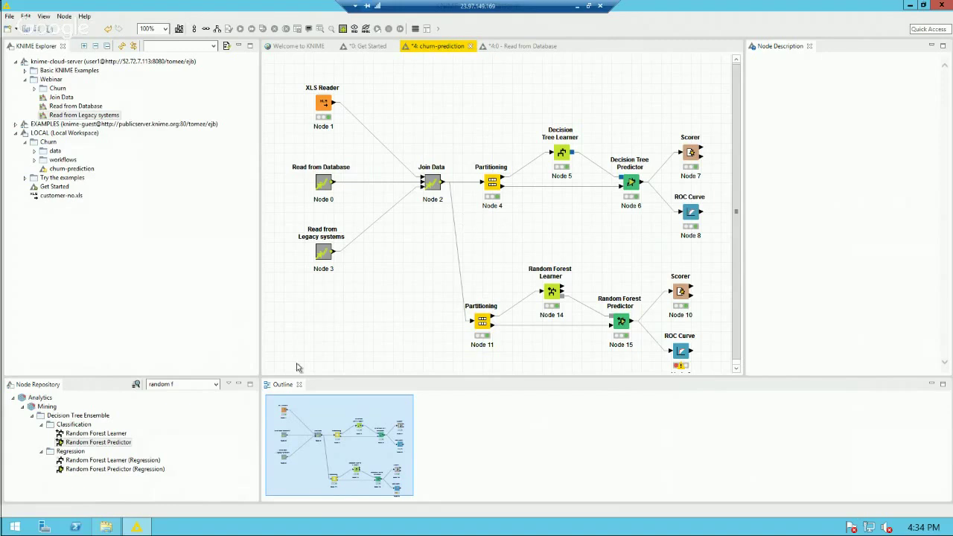
Step: Search 'pmml' and attach a PMML Writer to the Decision Tree Learner, positioned above the tree branch
click(197, 385)
drag(196, 385, 145, 375)
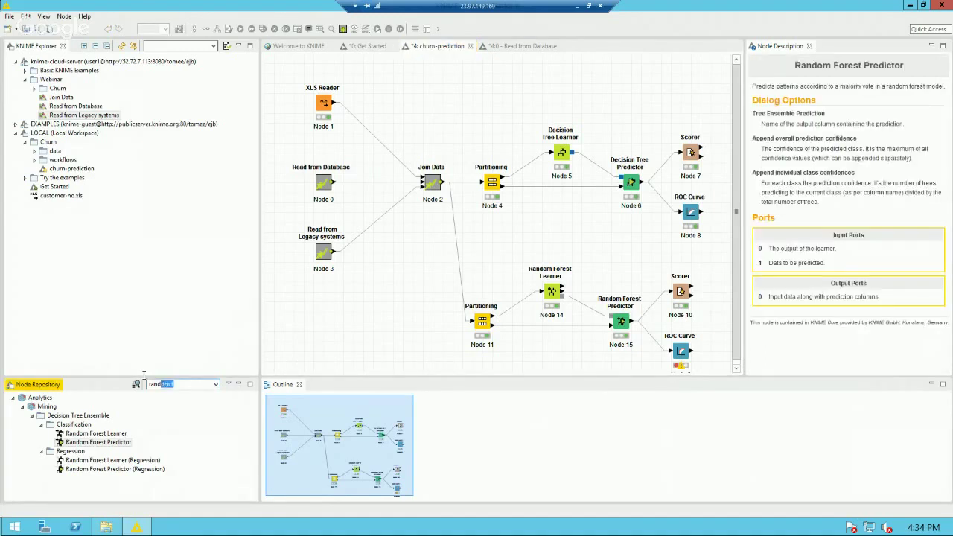
text(pmml)
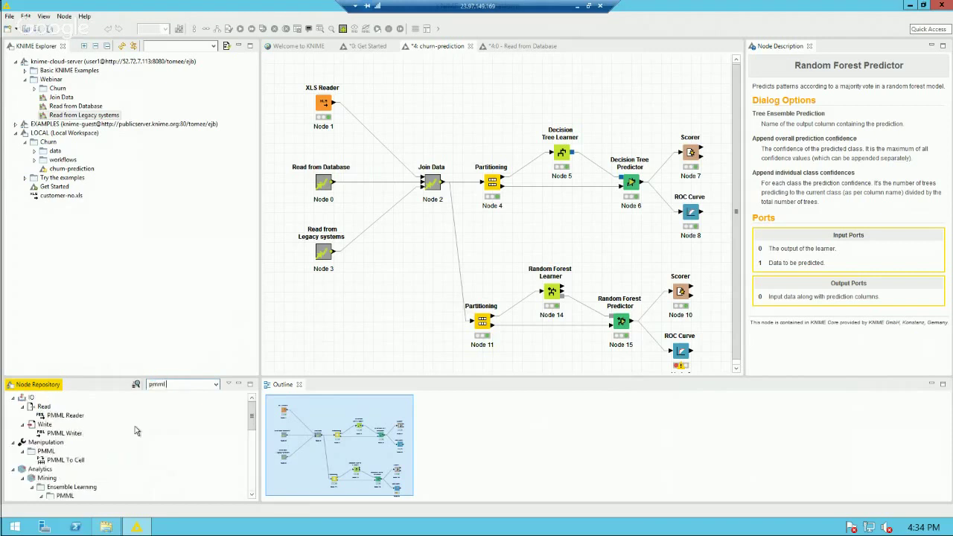
click(564, 154)
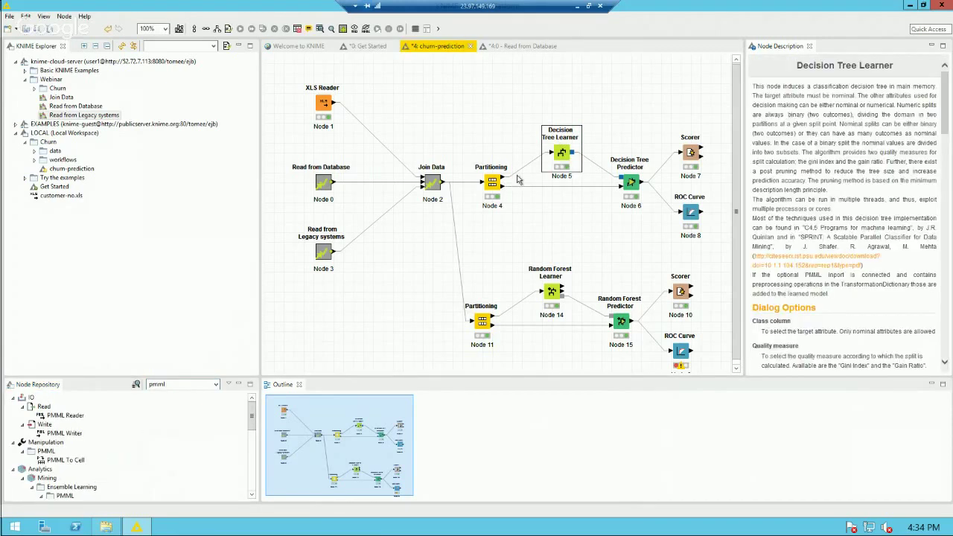
double_click(81, 432)
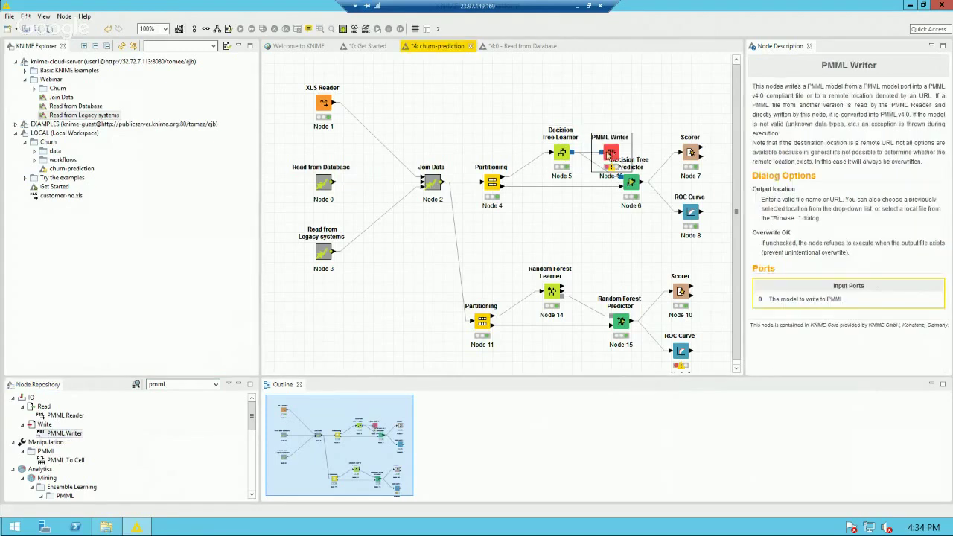
drag(609, 159, 628, 100)
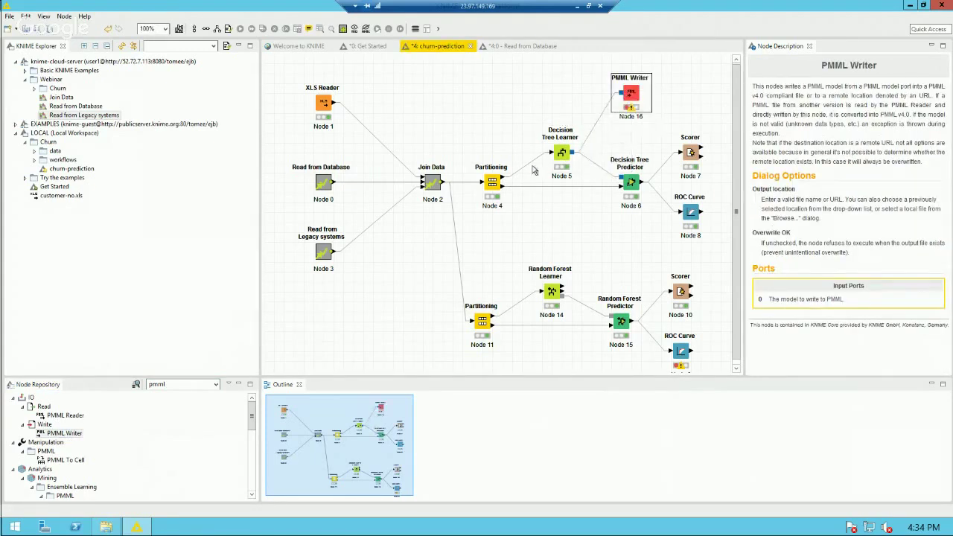
click(632, 130)
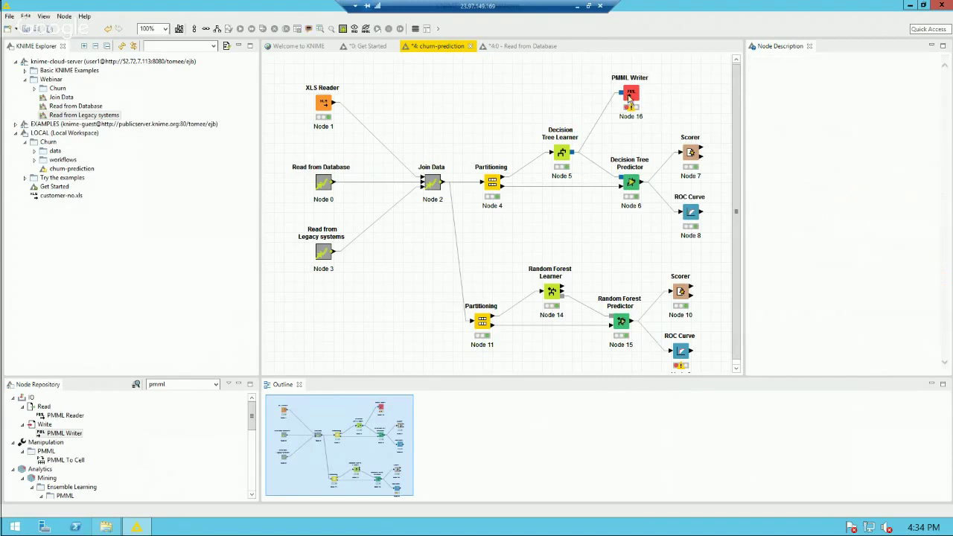
click(631, 96)
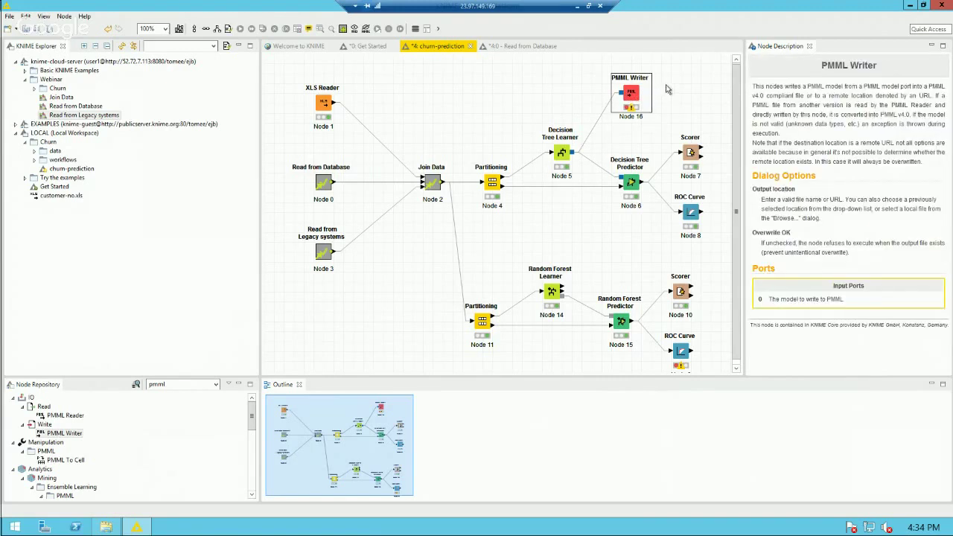
key(F6)
Step: Set the PMML Writer output file to churnmodel.pmml in the Demo Files folder on drive T
click(420, 236)
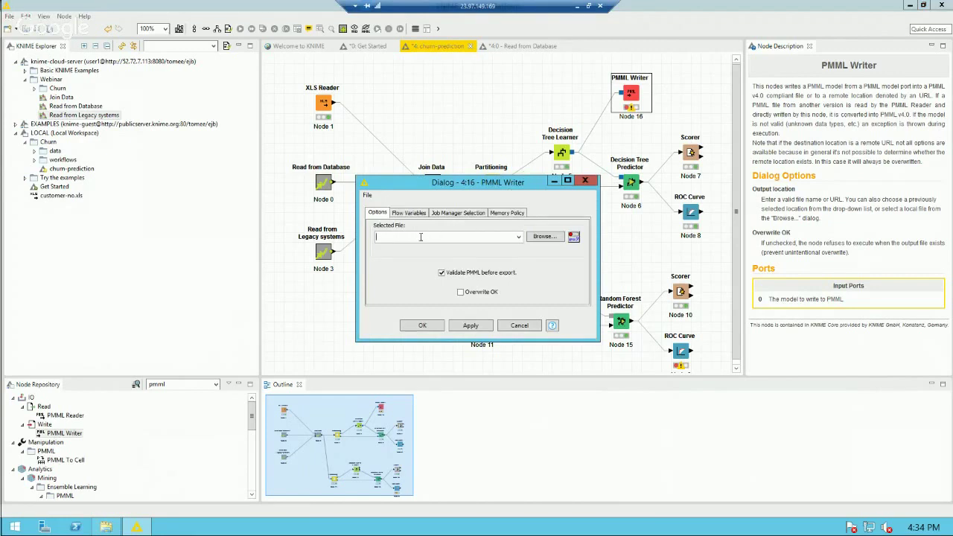
click(543, 237)
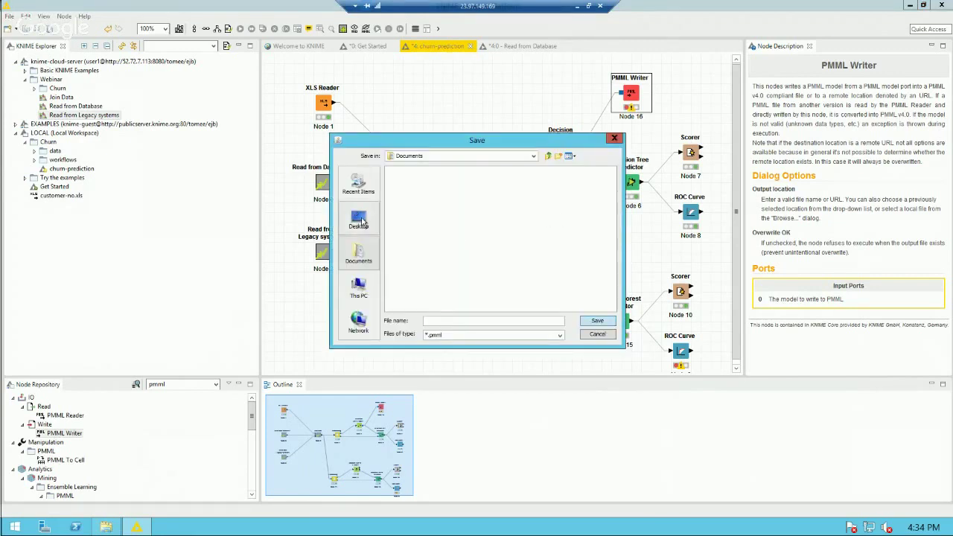
click(358, 290)
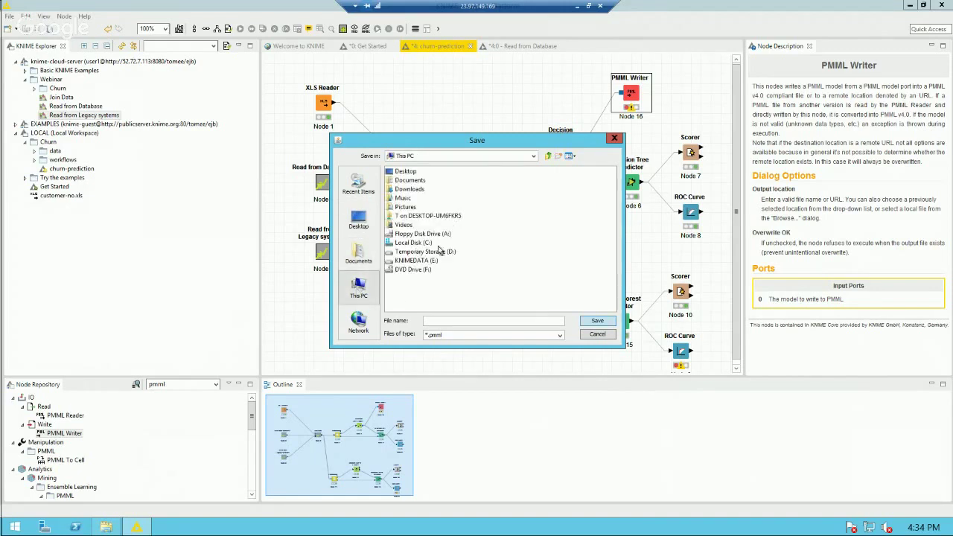
click(417, 216)
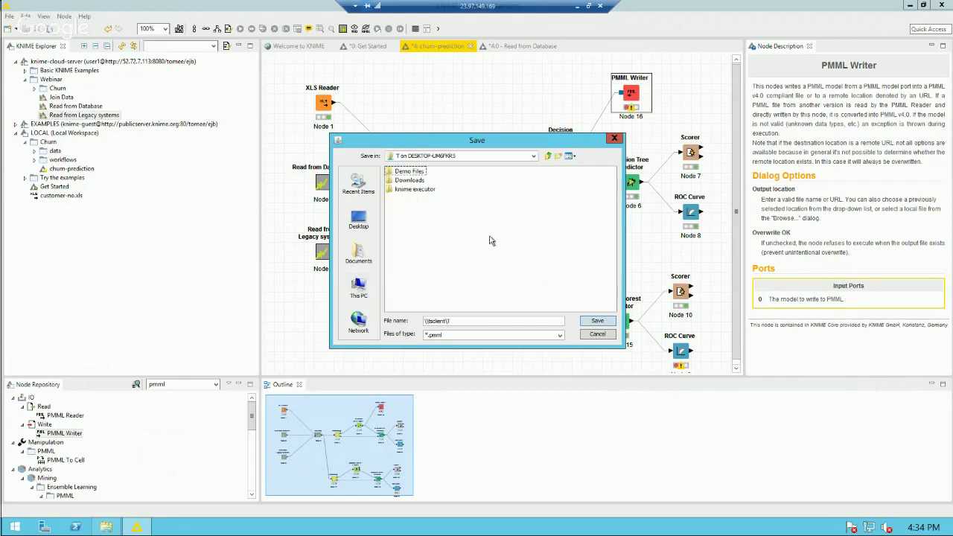
double_click(410, 172)
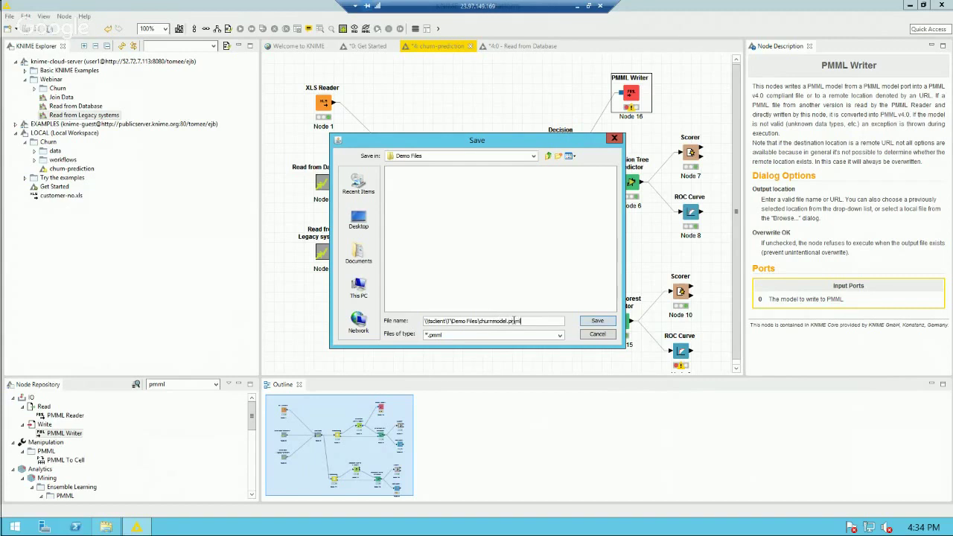
click(597, 321)
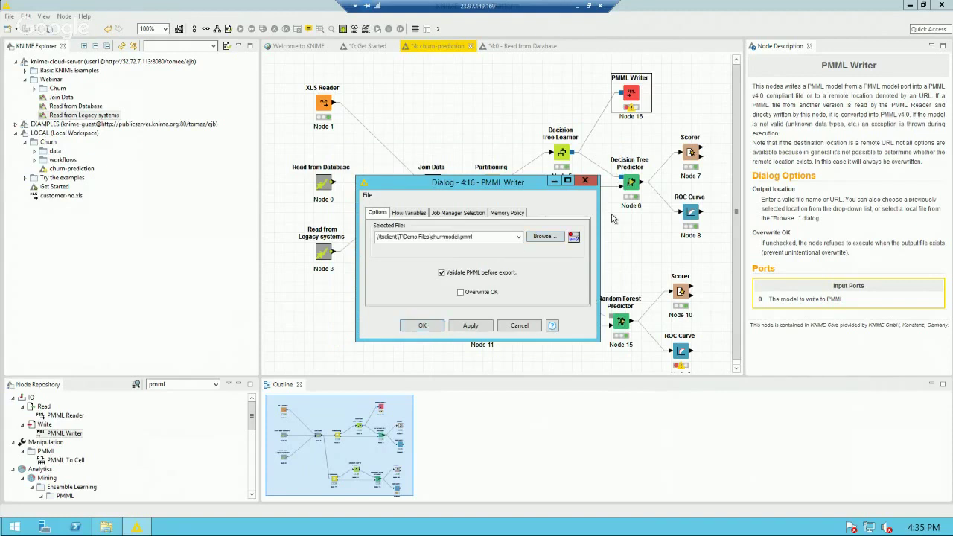
Step: Confirm the PMML Writer settings and execute it to export the tree model
click(422, 327)
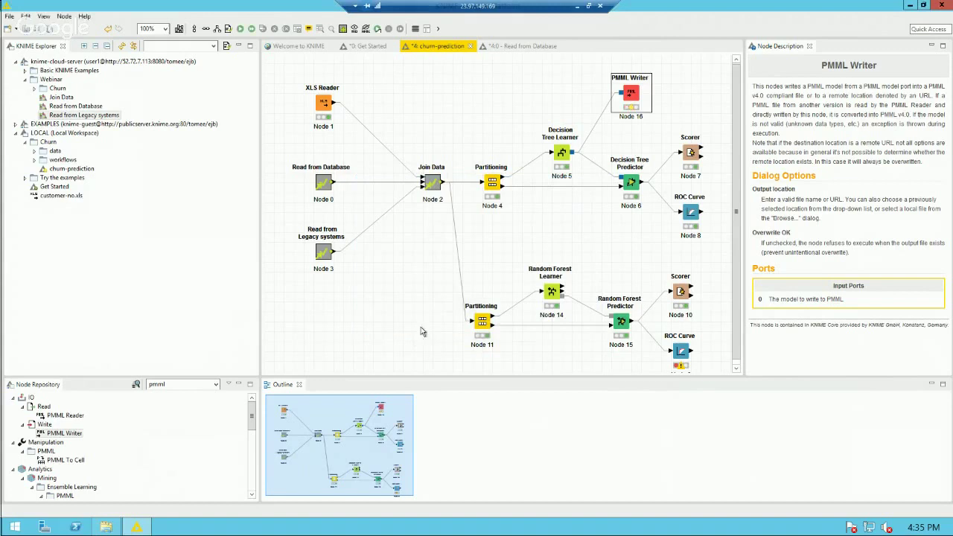
right_click(630, 93)
click(649, 108)
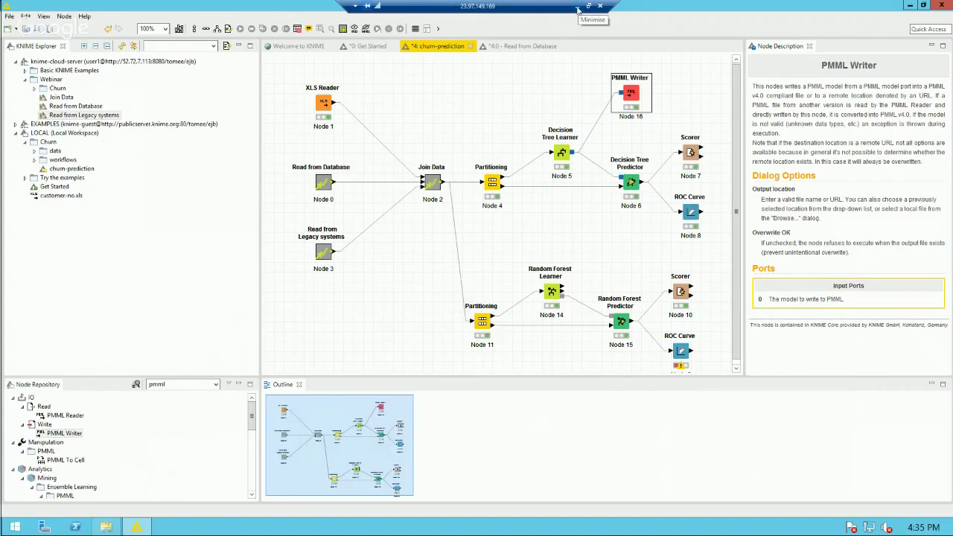
Step: Verify churnmodel.pmml appears in Demo Files, then resume the PowerPoint slide show
click(578, 9)
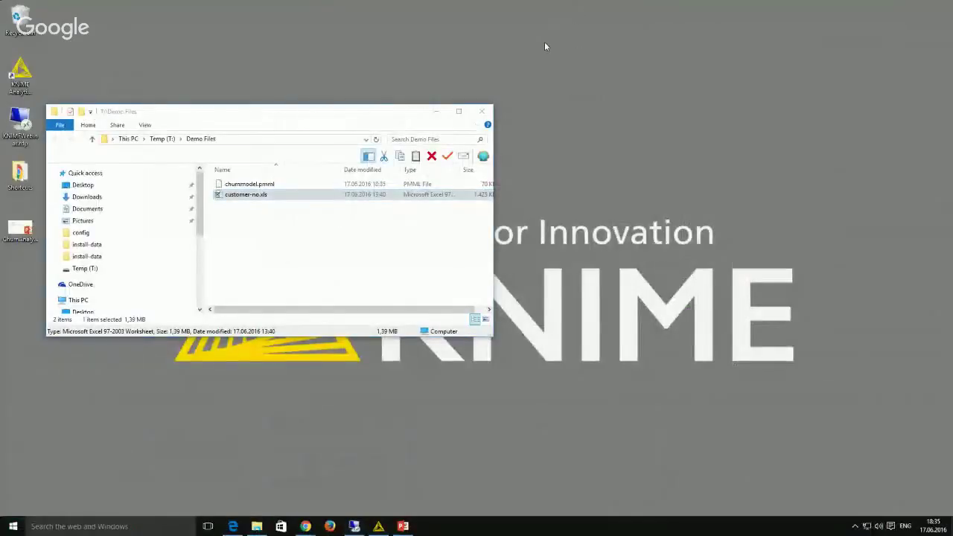
click(255, 186)
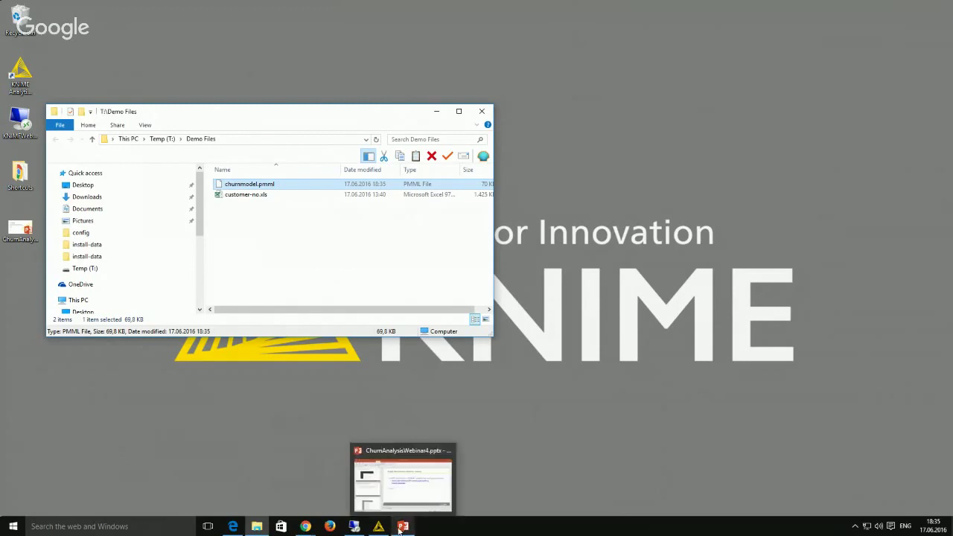
click(402, 526)
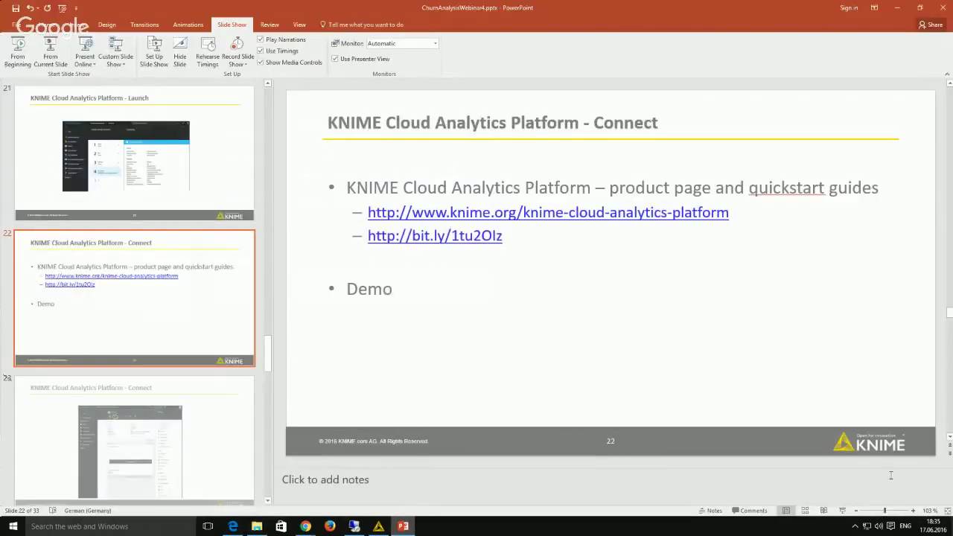
click(841, 511)
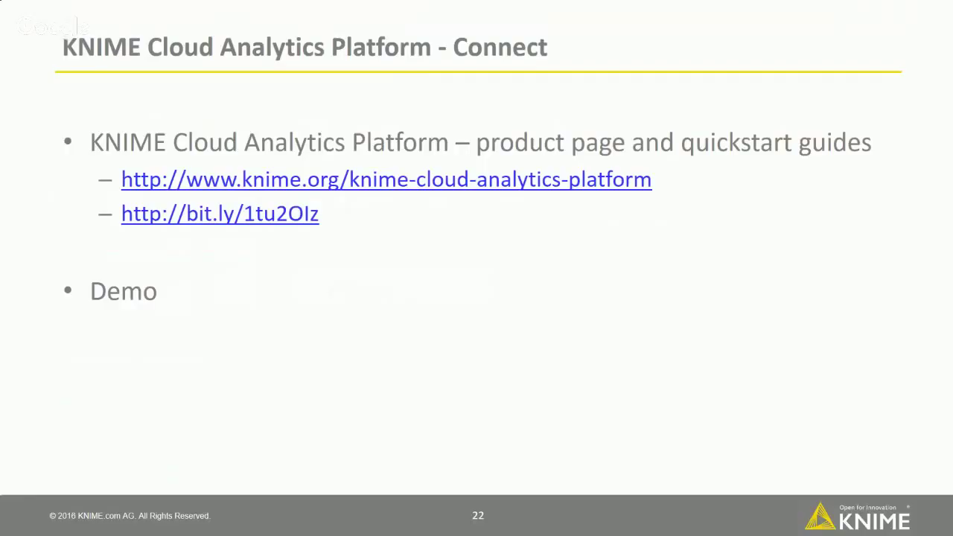